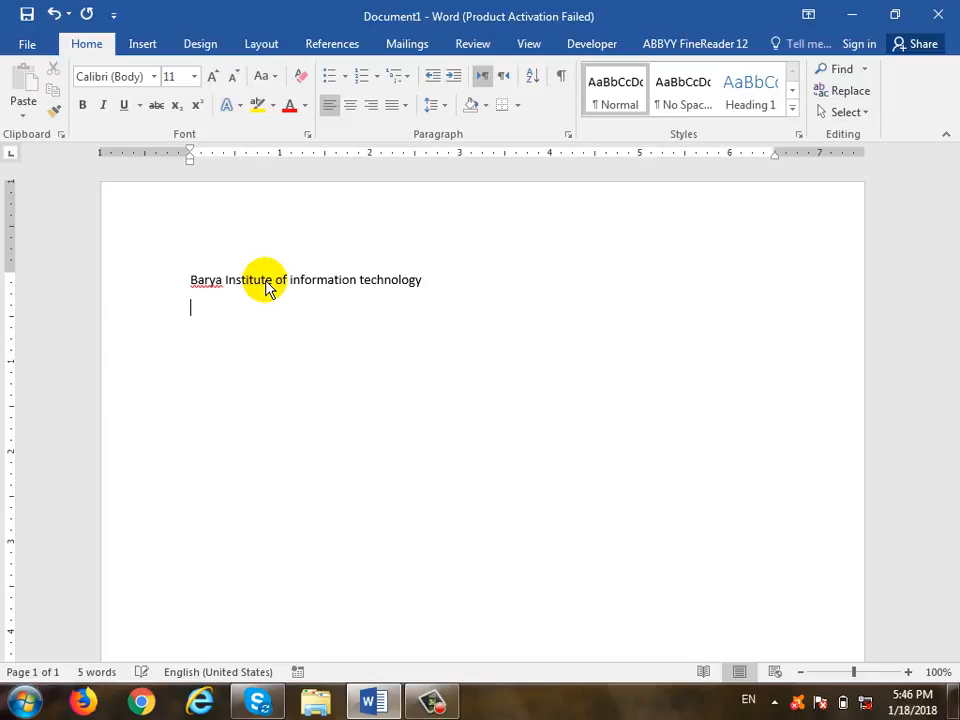
- Paste the 'Barya Institute of information technology' line repeatedly into a 65-word paragraph with two empty lines below
key("Up")
key("shift+Down")
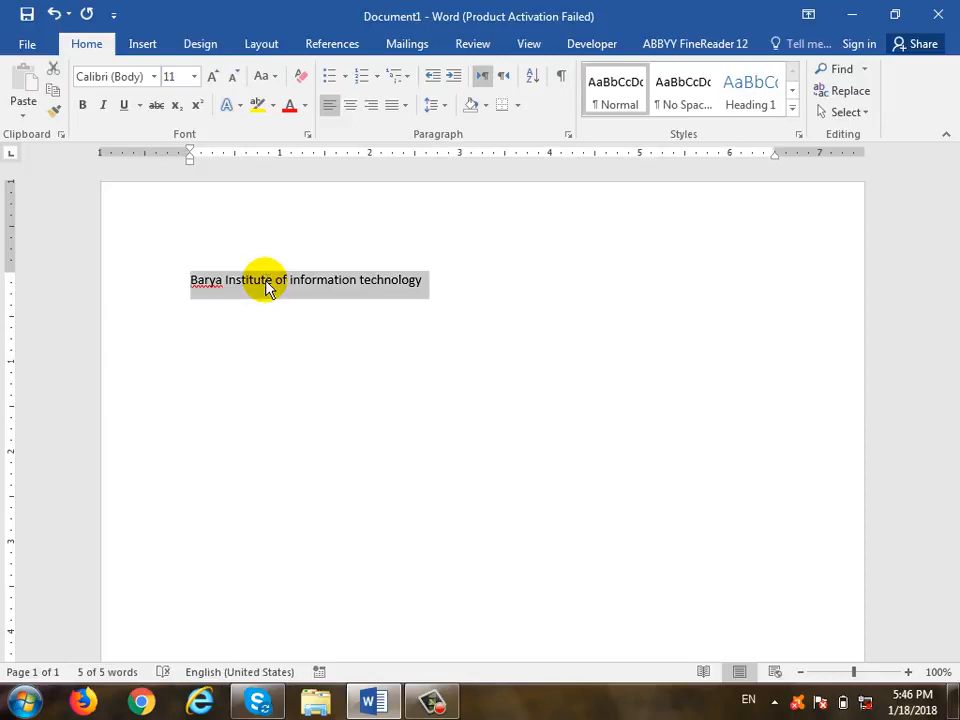
key("Right")
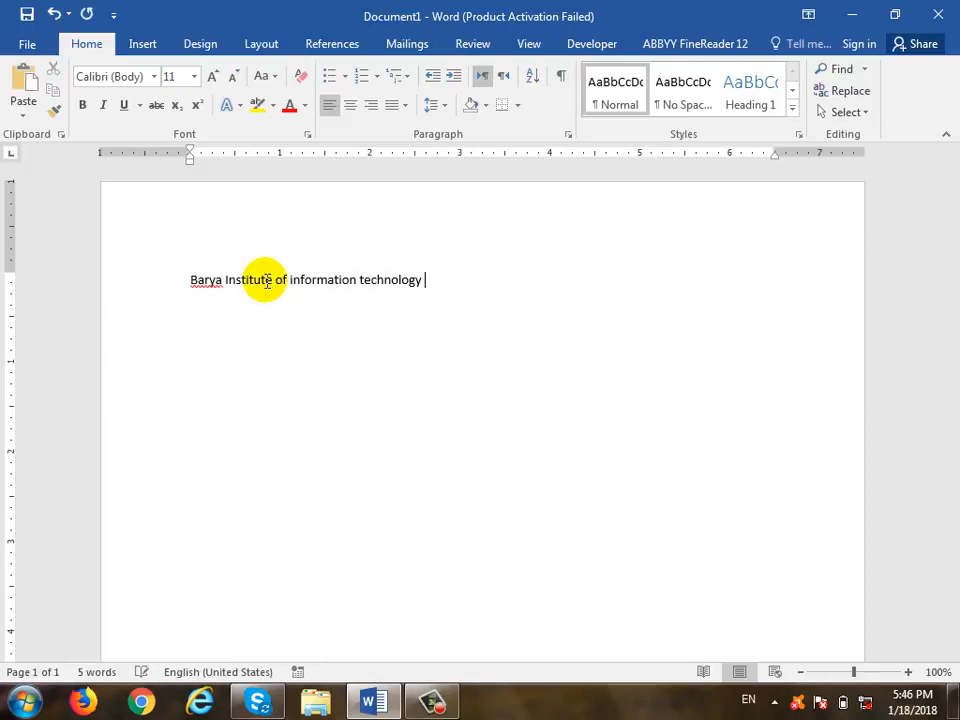
key("ctrl+v")
key("ctrl+v")
key("ctrl+v")
key("ctrl+v")
key("ctrl+v")
key("ctrl+v")
key("ctrl+v")
key("ctrl+v")
key("ctrl+v")
key("ctrl+v")
key("ctrl+v")
key("ctrl+v")
type("vvvv")
key("Return")
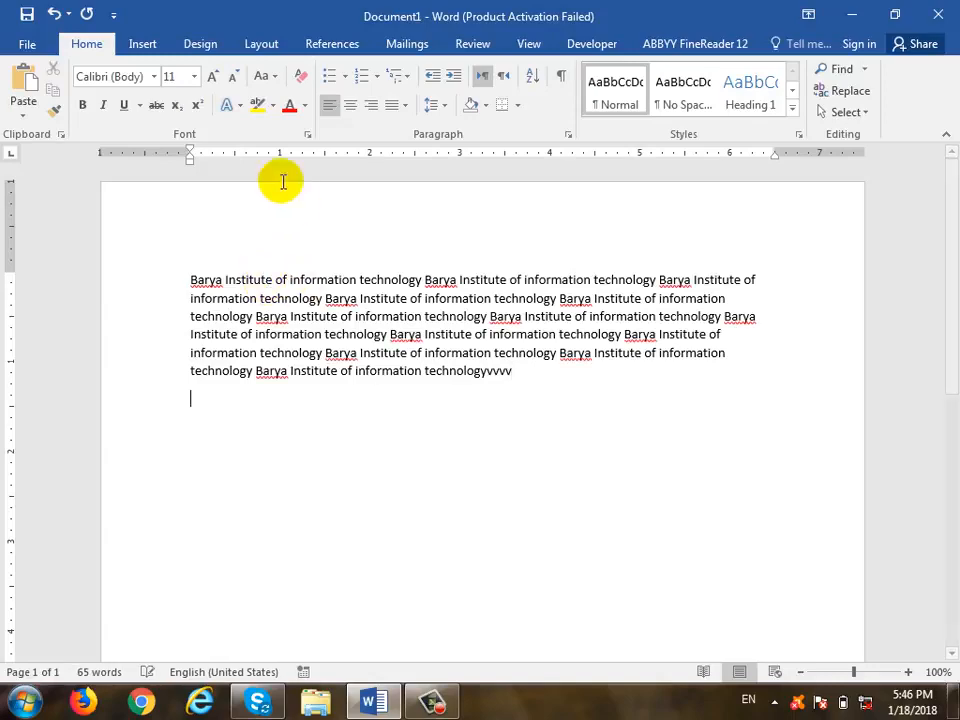
key("Return")
left_click(18, 8)
left_click(17, 9)
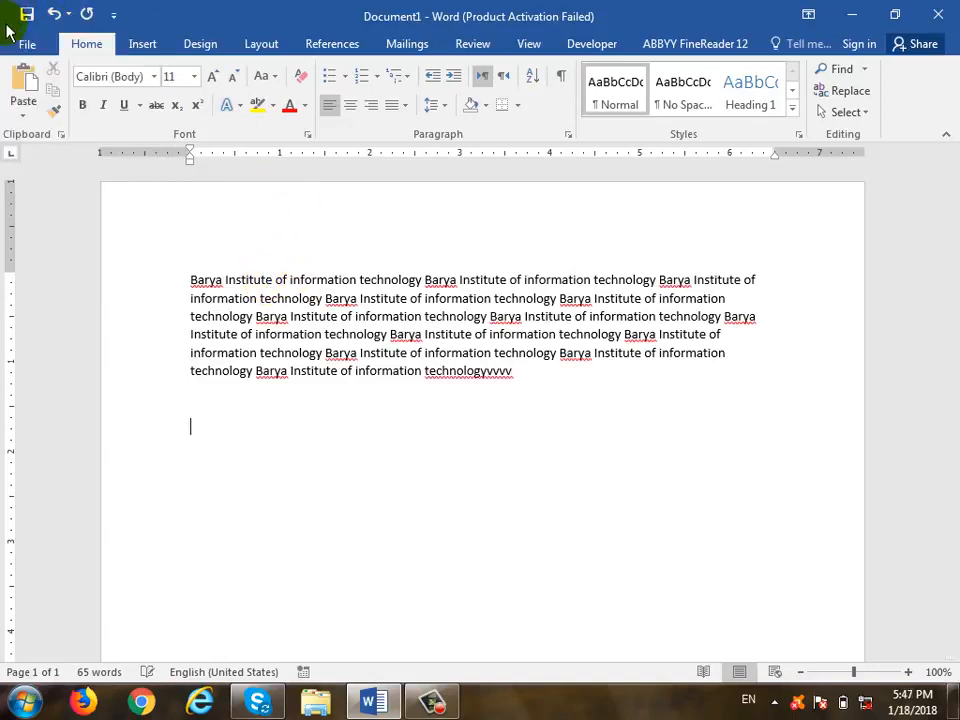
- Open the Save As dialog, review the Save as type formats, then cancel without saving
left_click(26, 45)
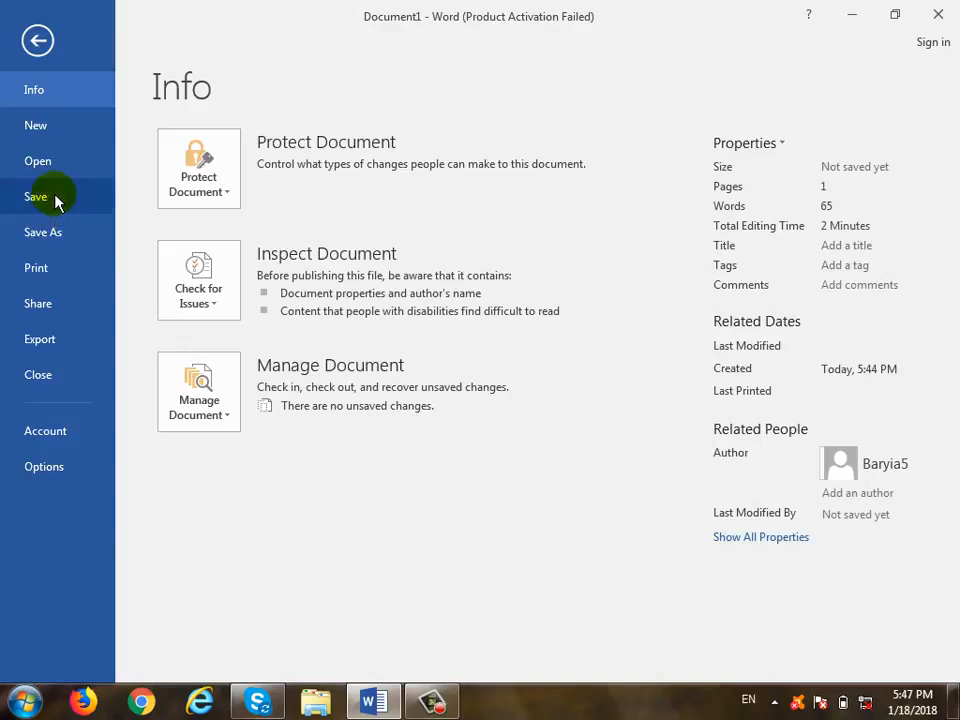
left_click(56, 203)
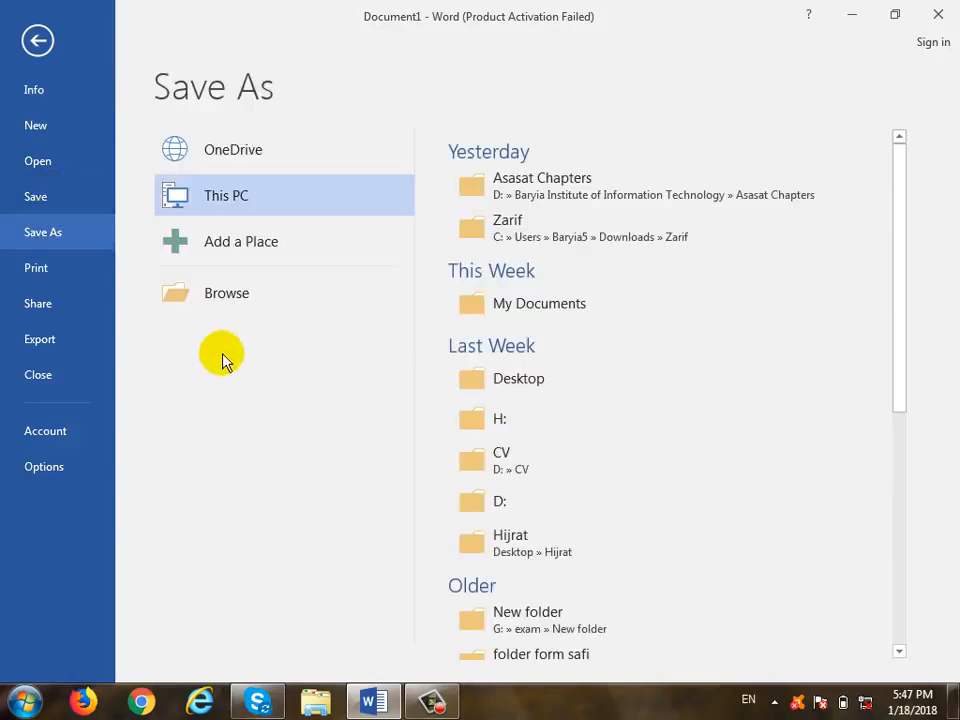
left_click(240, 287)
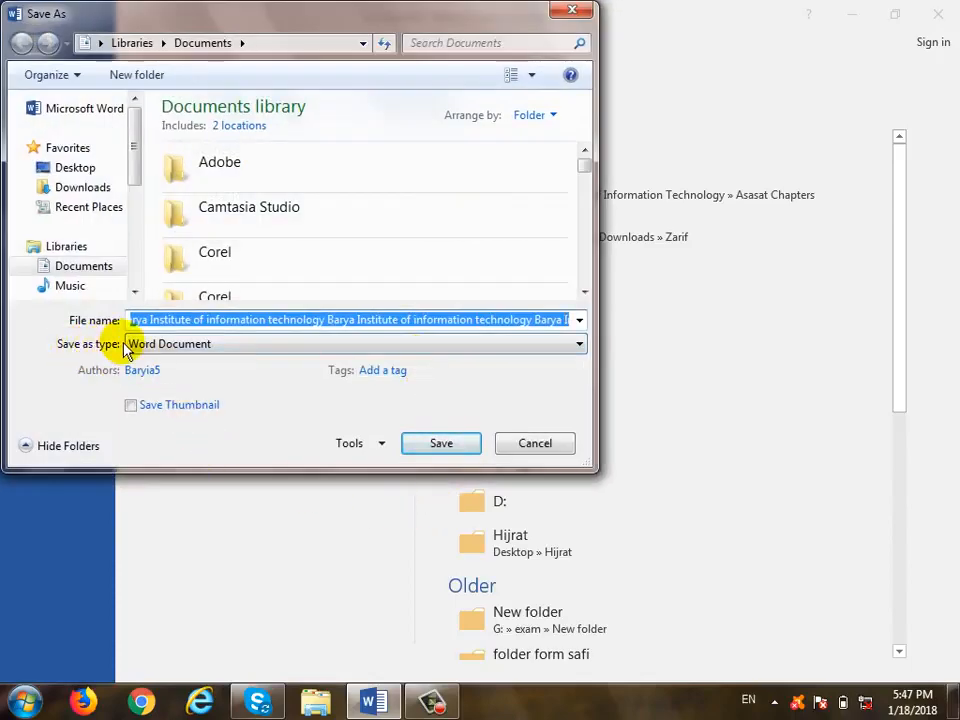
left_click(176, 350)
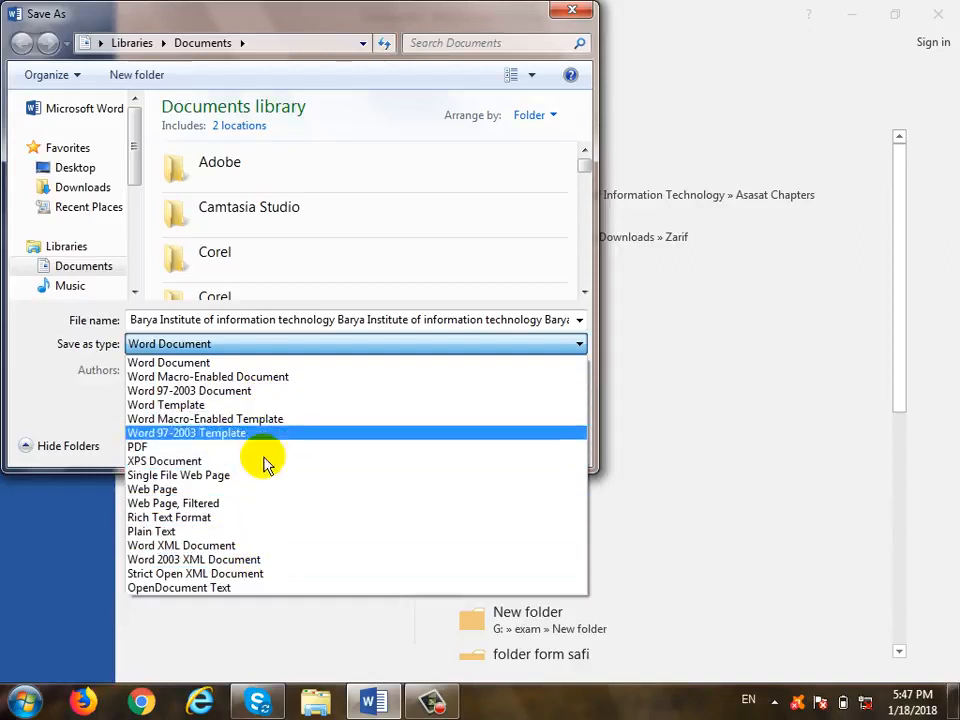
left_click(557, 17)
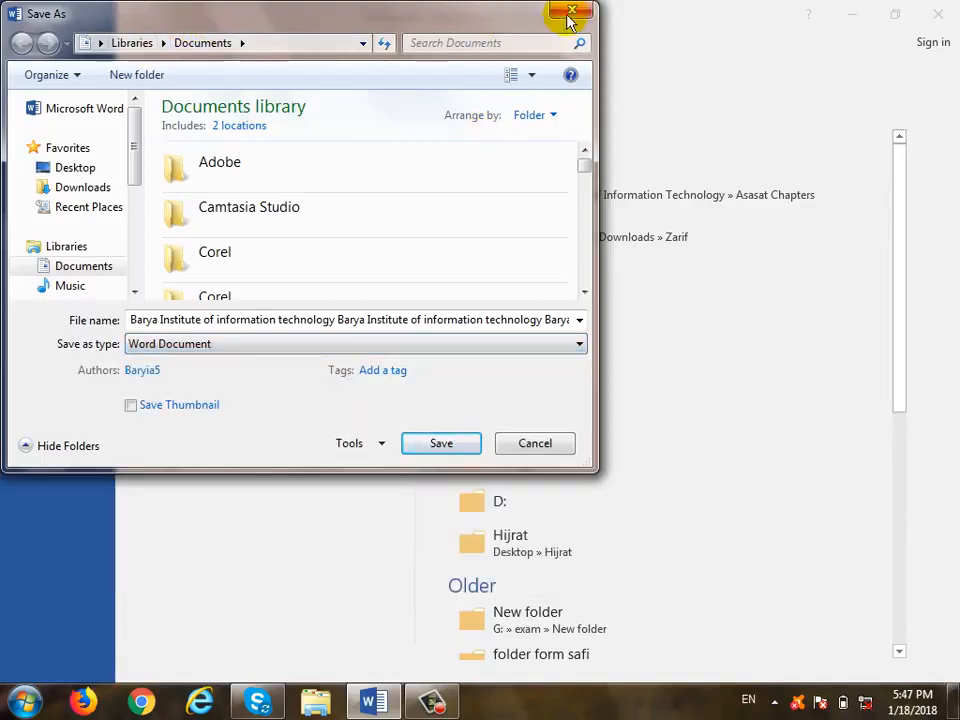
left_click(568, 14)
- Review the Change File Type and Create PDF/XPS export choices, then return to the document
left_click(58, 340)
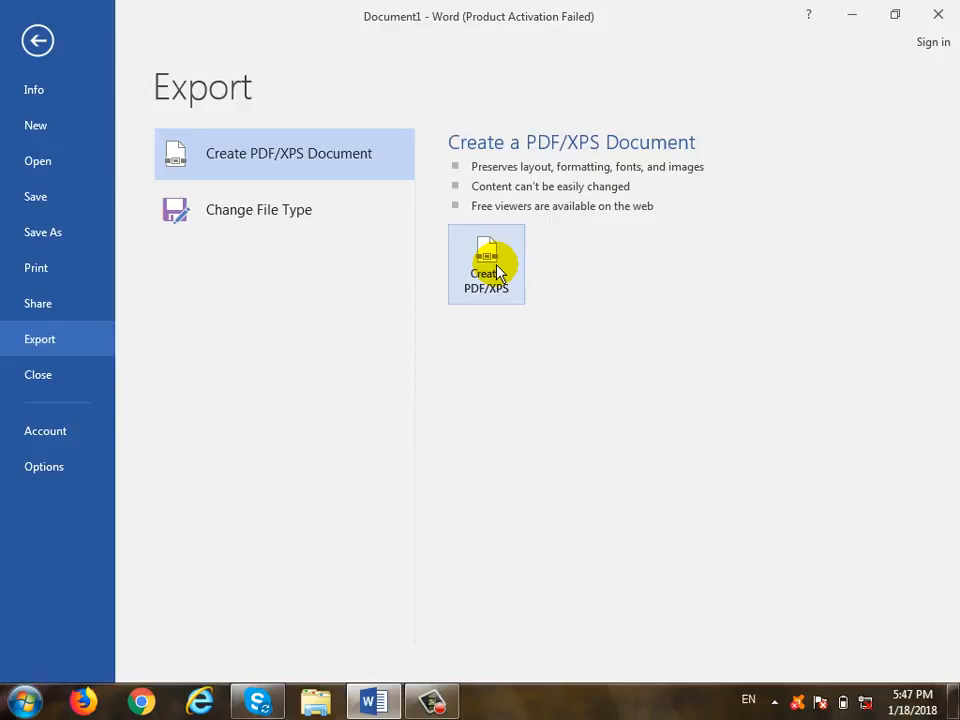
left_click(274, 228)
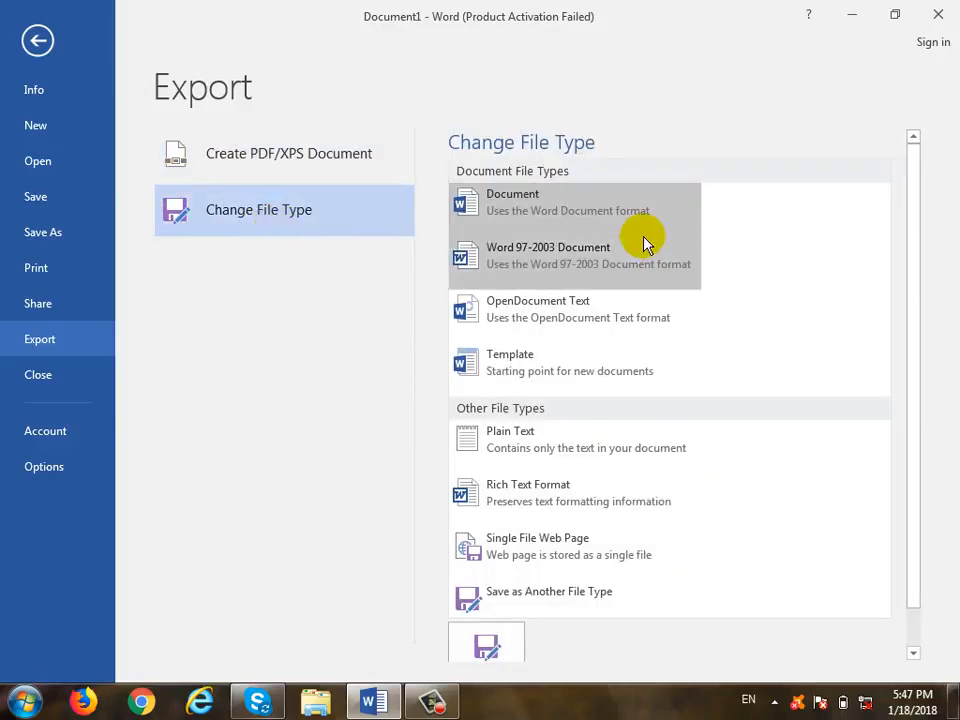
scroll(565, 450, "down", 1)
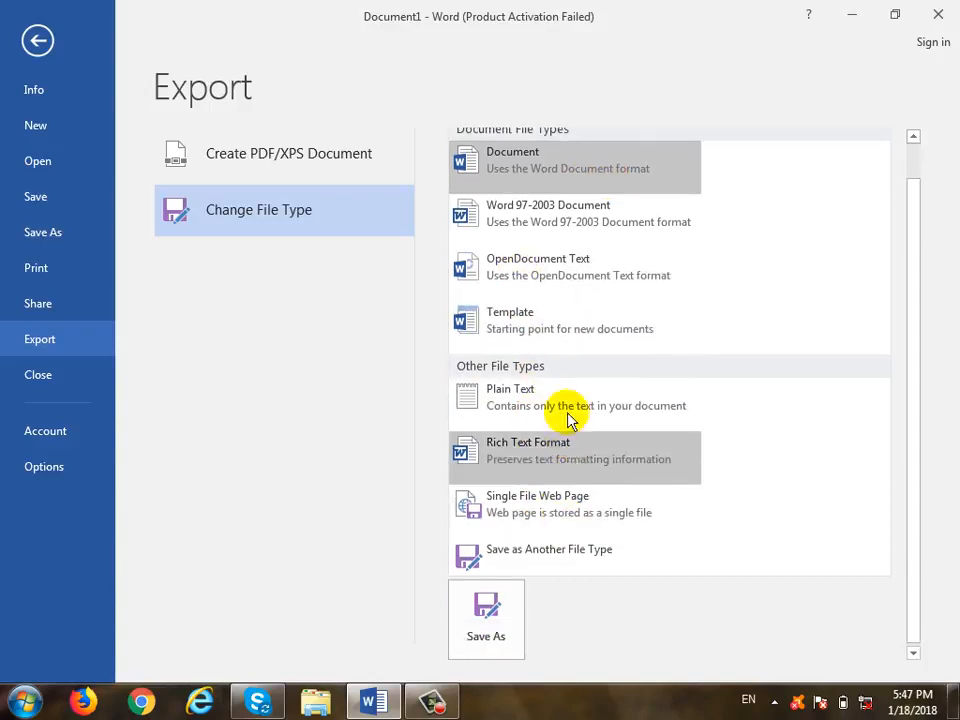
scroll(598, 508, "up", 1)
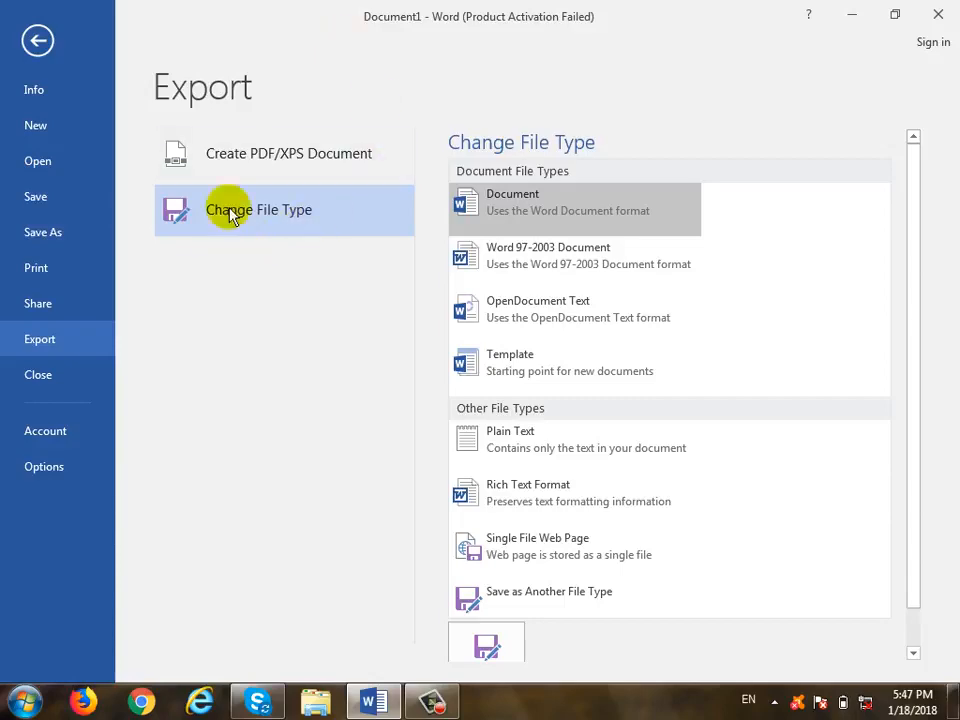
left_click(253, 162)
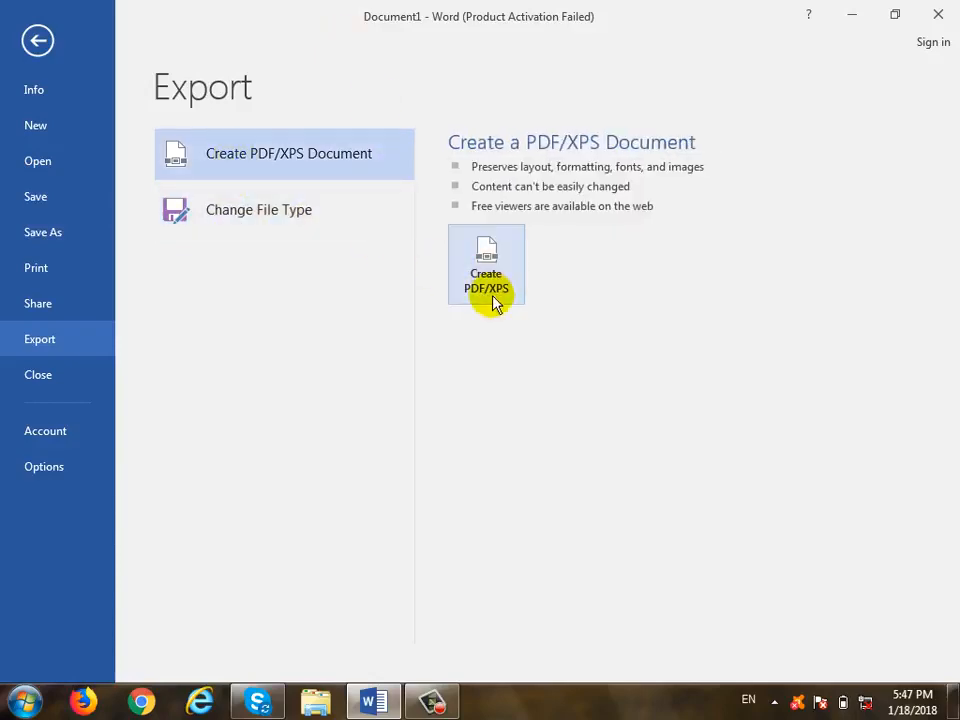
left_click(34, 42)
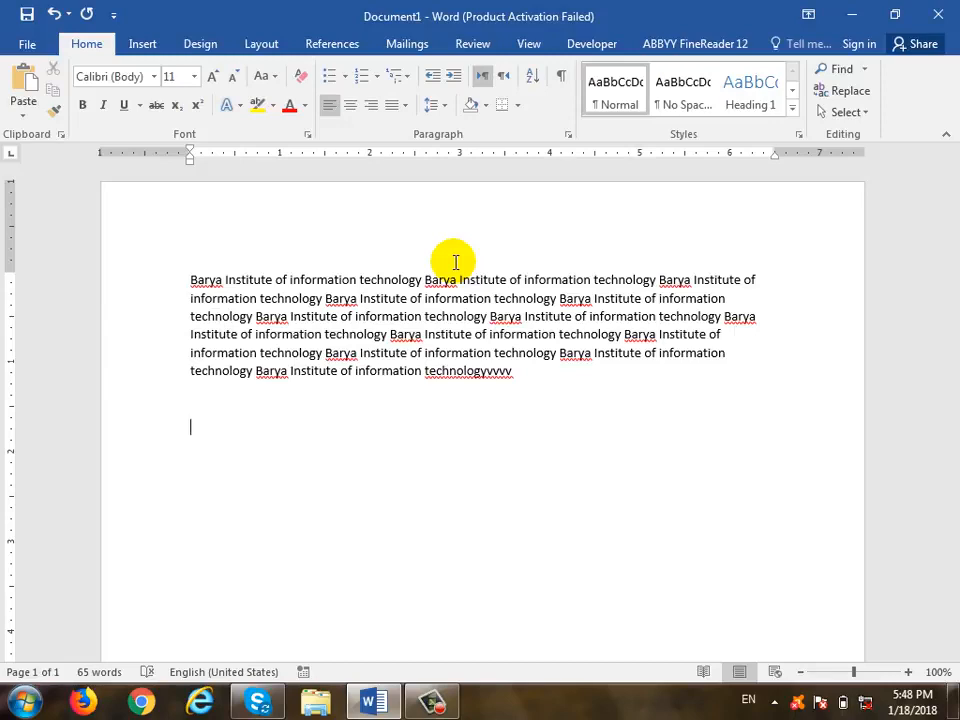
left_click(396, 298)
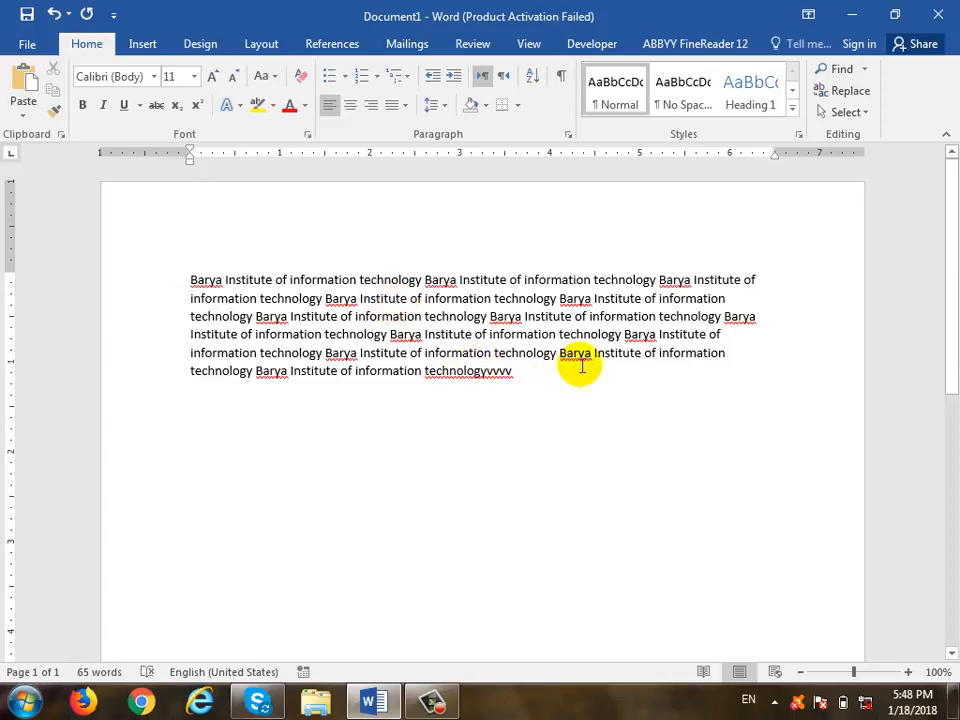
triple_click(375, 336)
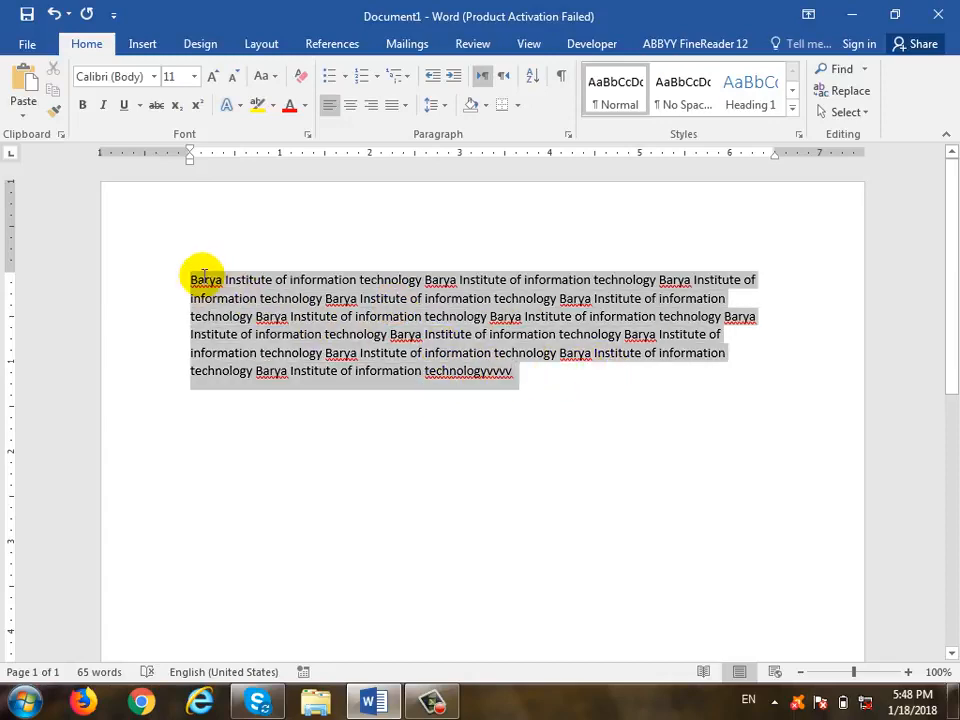
left_click(154, 76)
scroll(175, 306, "down", 8)
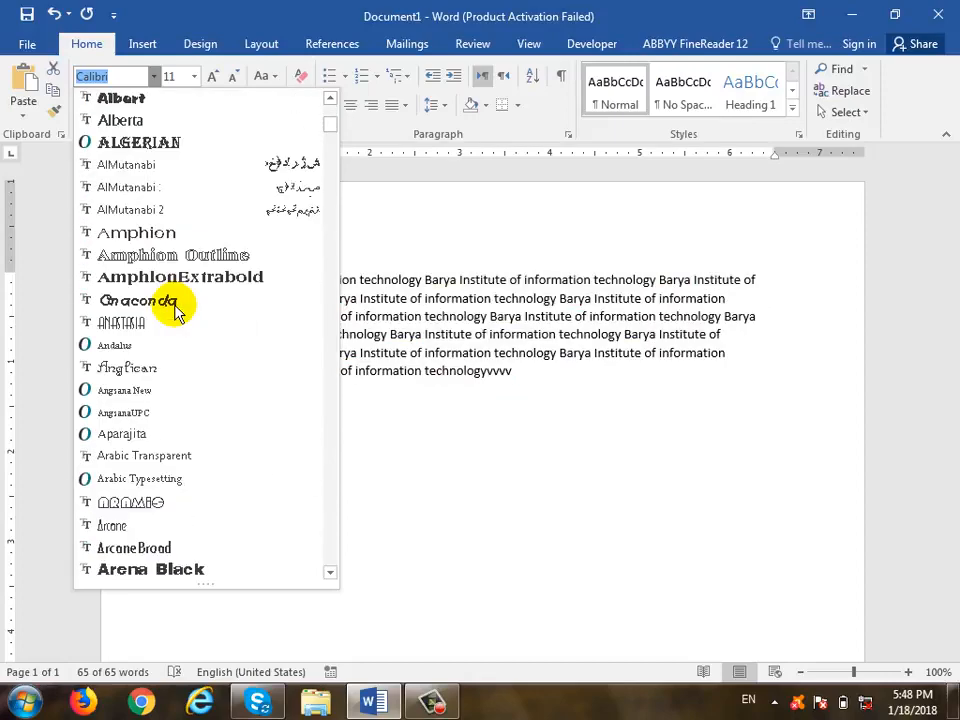
scroll(165, 270, "up", 7)
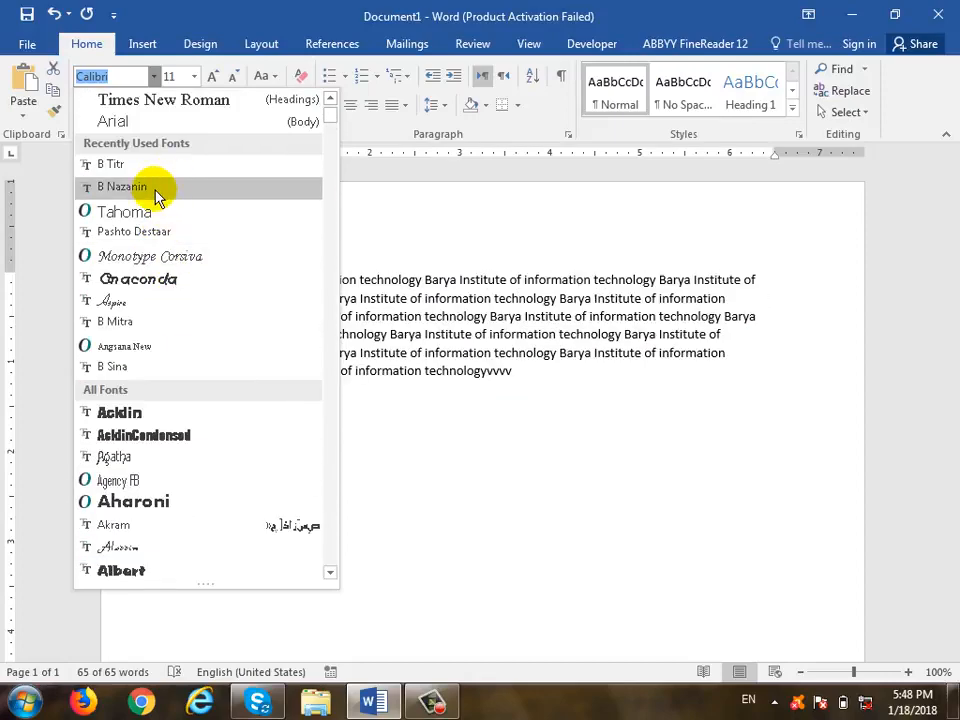
left_click(546, 392)
left_click(545, 405)
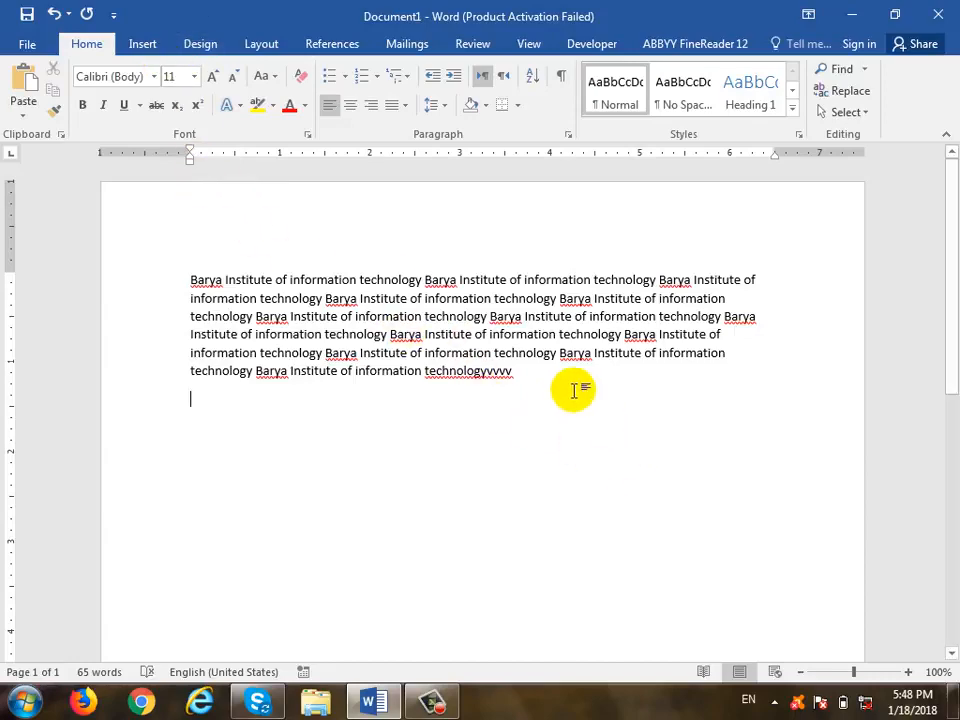
left_click_drag(574, 388, 206, 281)
left_click(155, 77)
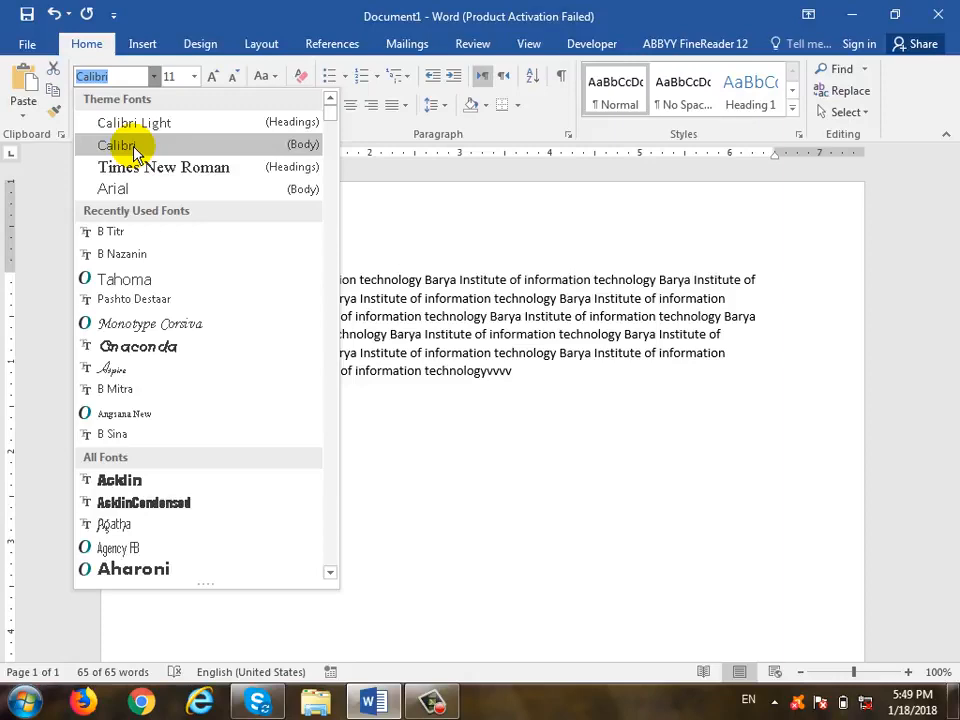
left_click(20, 40)
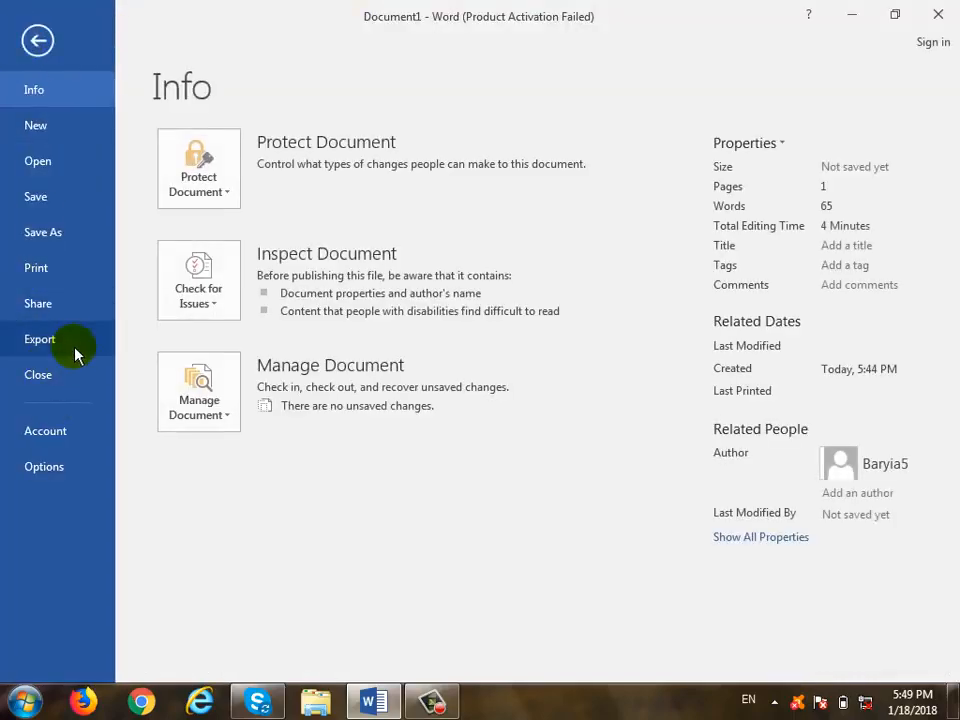
- Publish the document as a PDF named 'chapter' on the Desktop
left_click(80, 336)
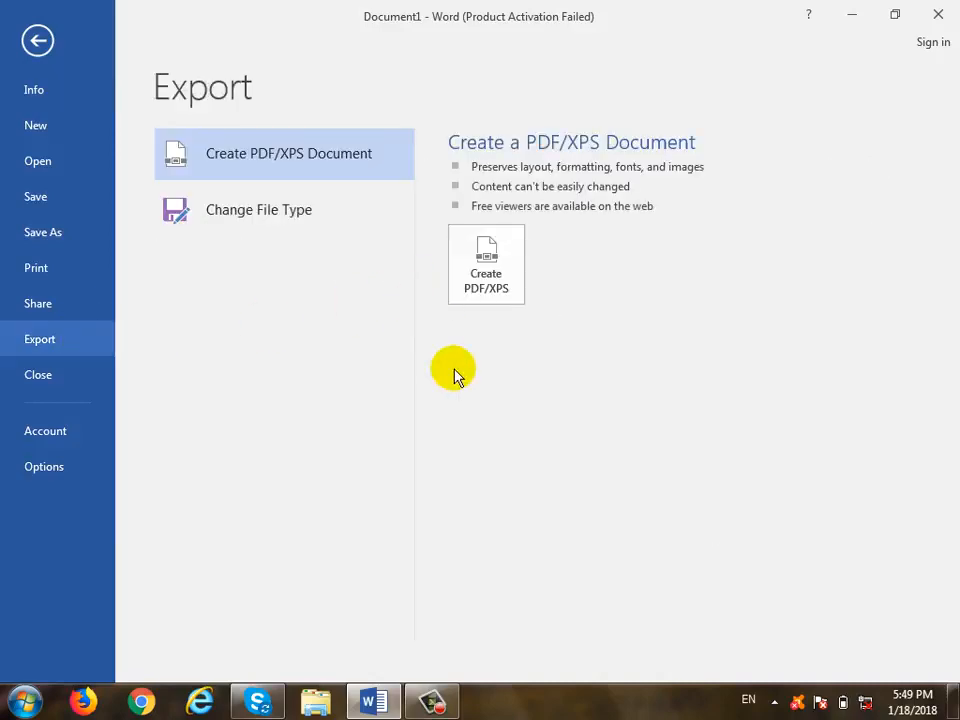
left_click(486, 250)
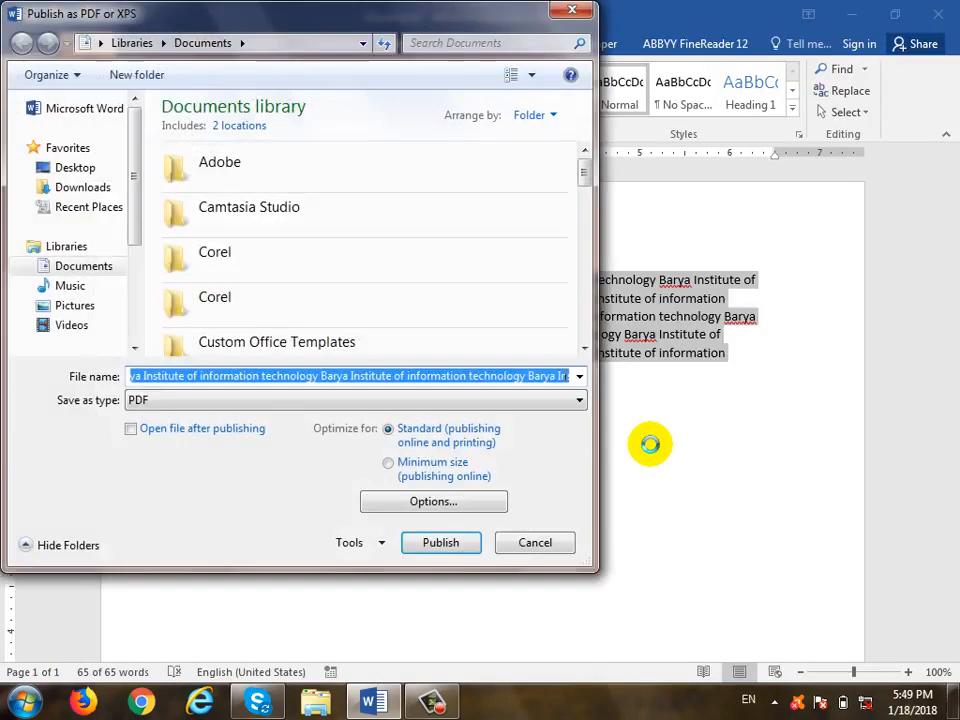
left_click(78, 168)
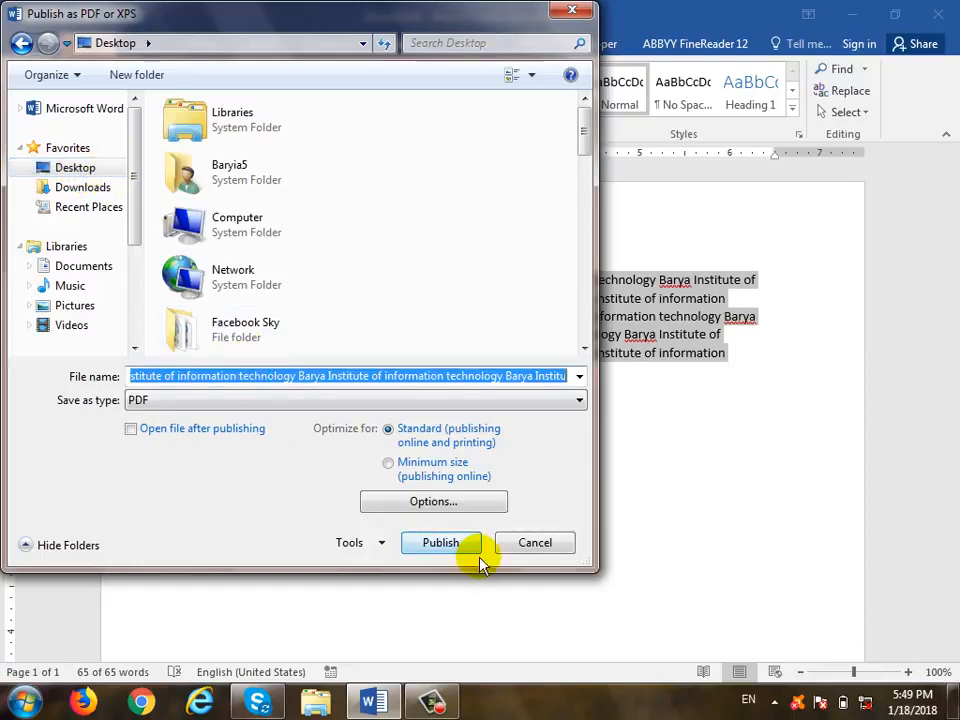
type("chapter")
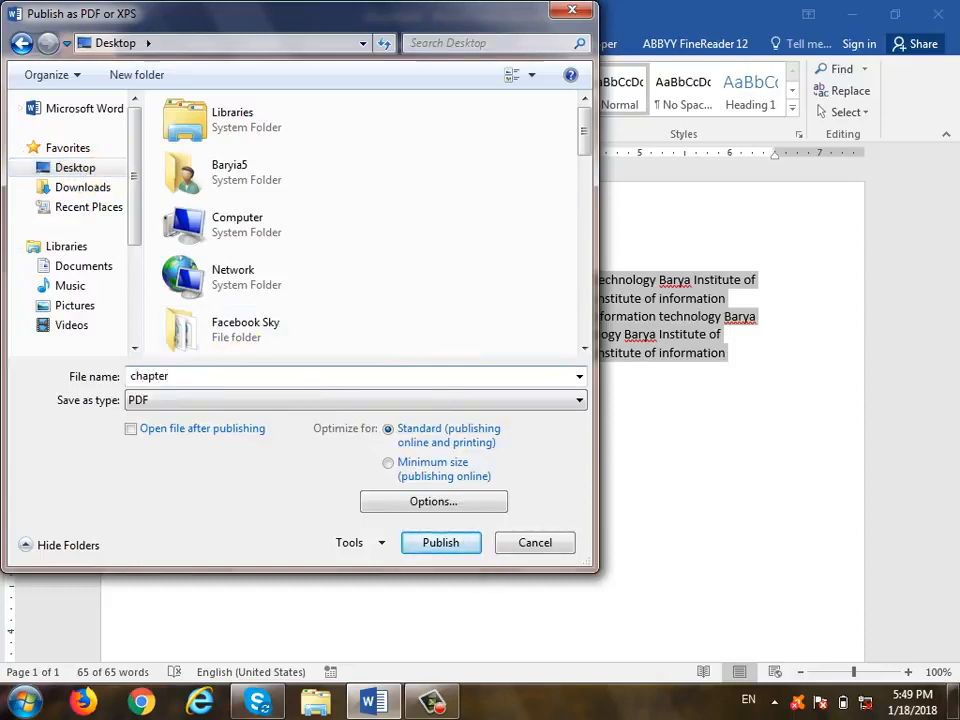
left_click(154, 401)
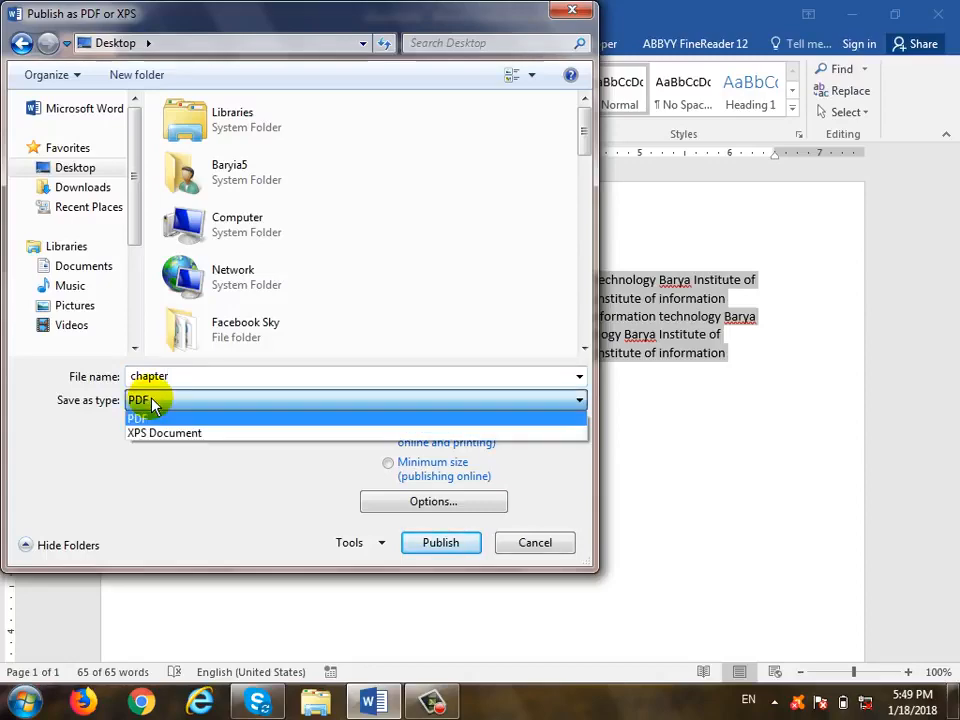
left_click(154, 401)
left_click(448, 548)
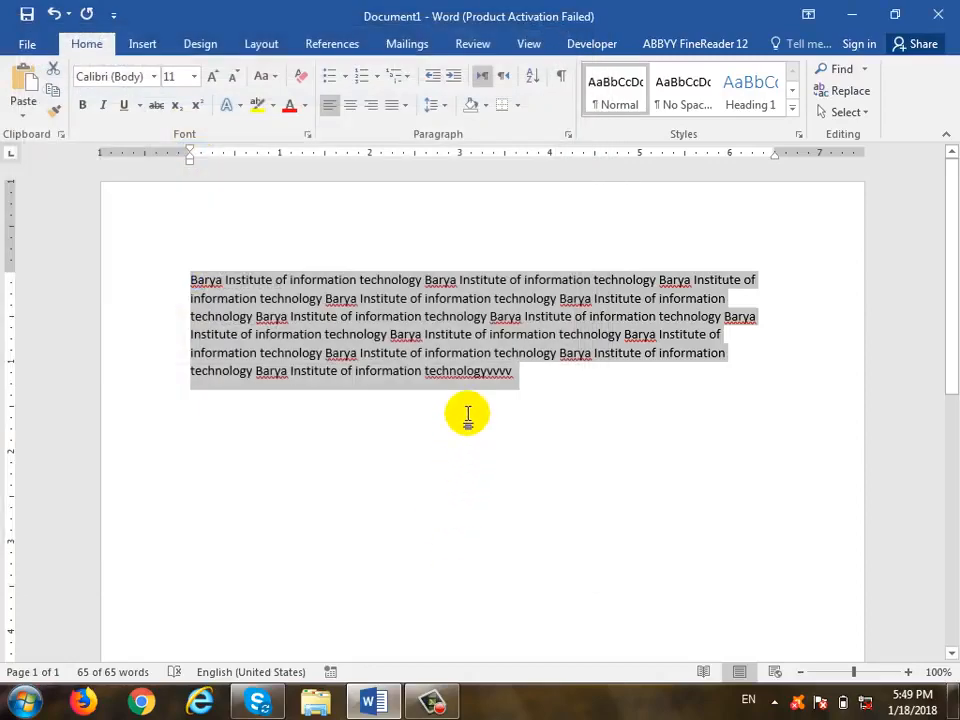
- Minimize Word and open chapter.pdf from the desktop with Adobe Reader
left_click(860, 17)
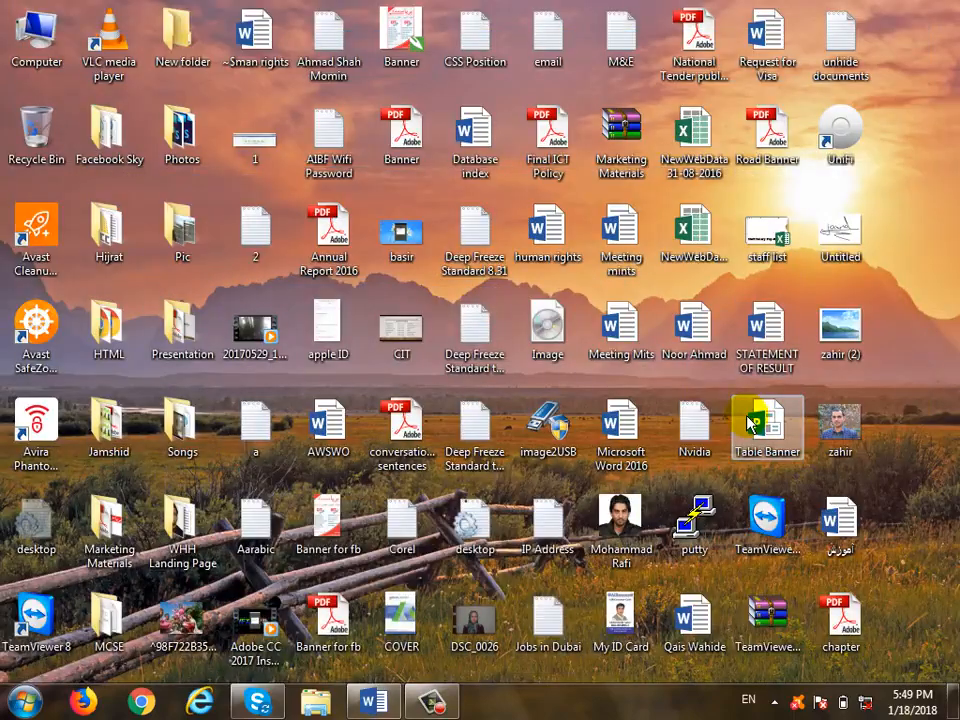
right_click(853, 628)
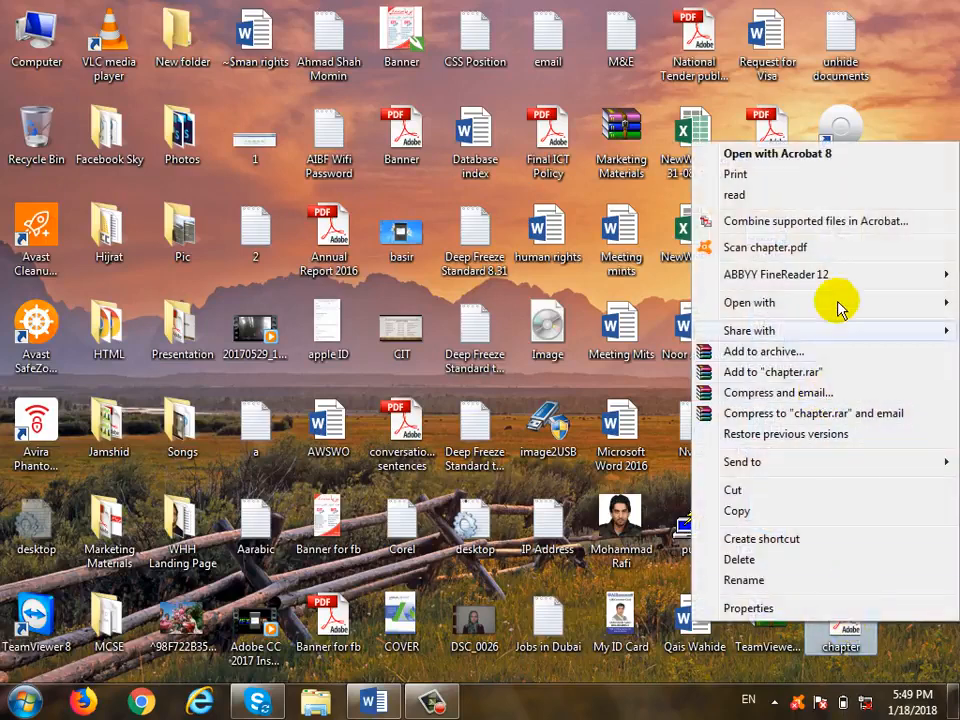
mouse_move(822, 306)
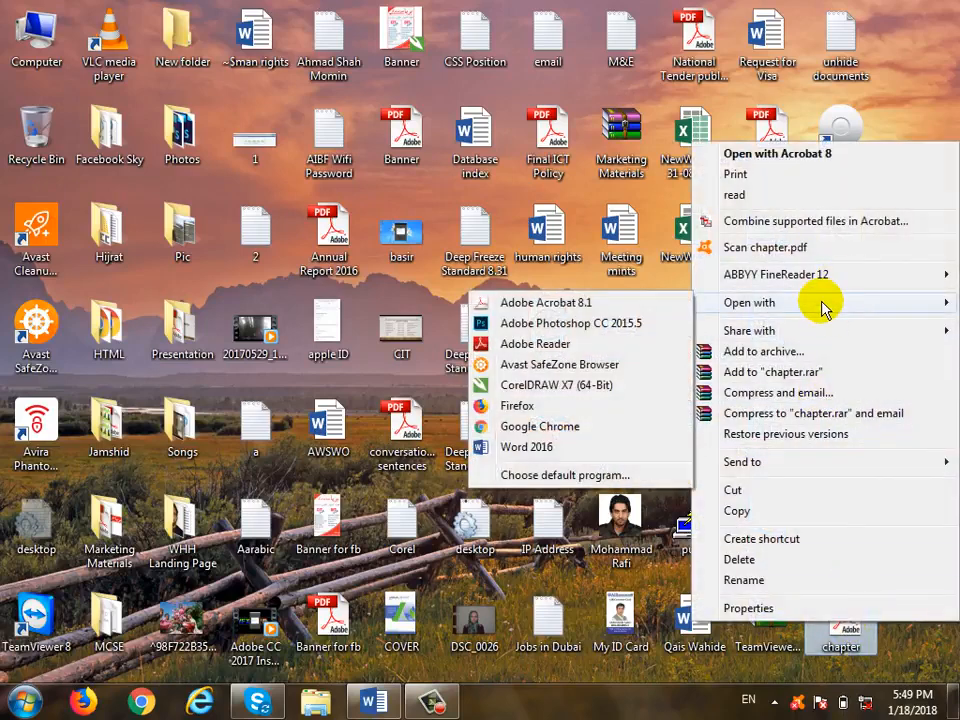
left_click(549, 355)
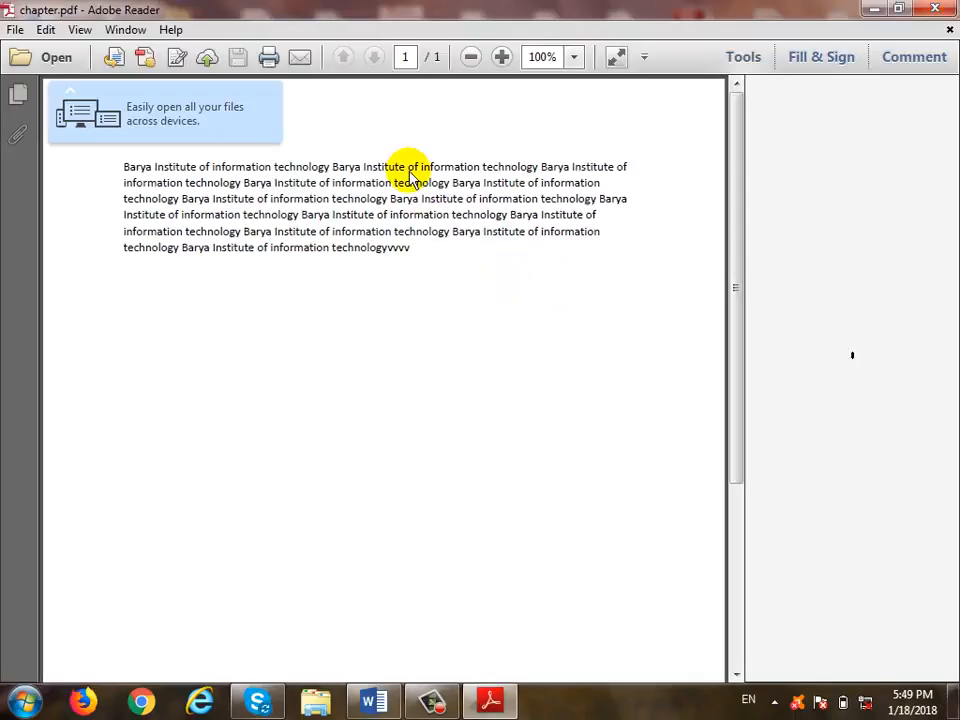
- Compare the PDF with the same text in Word, then close Adobe Reader
left_click(373, 702)
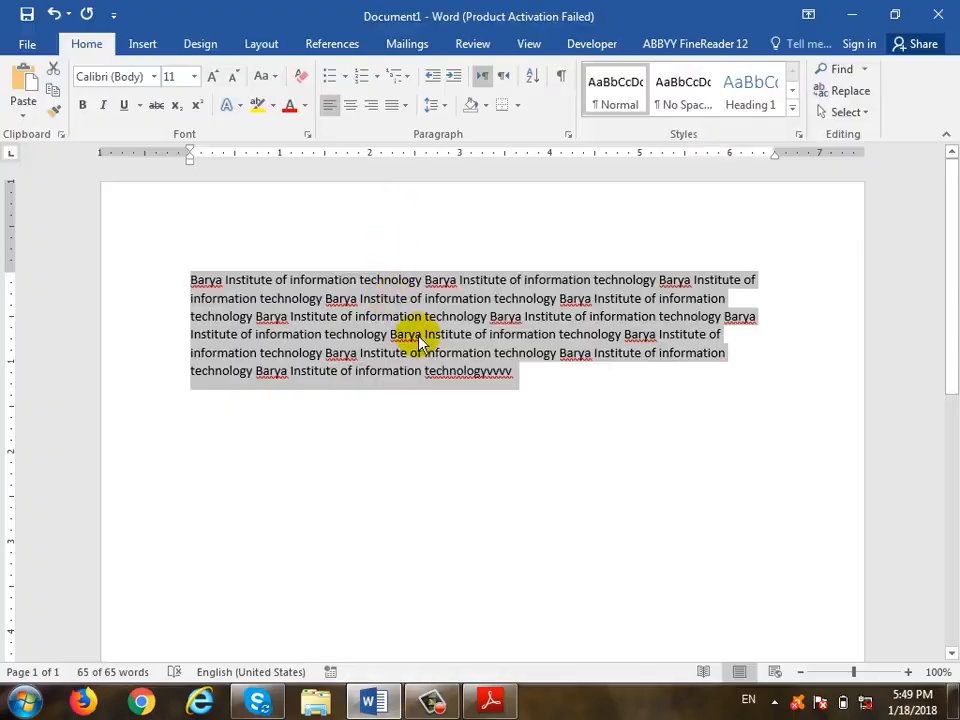
left_click(851, 14)
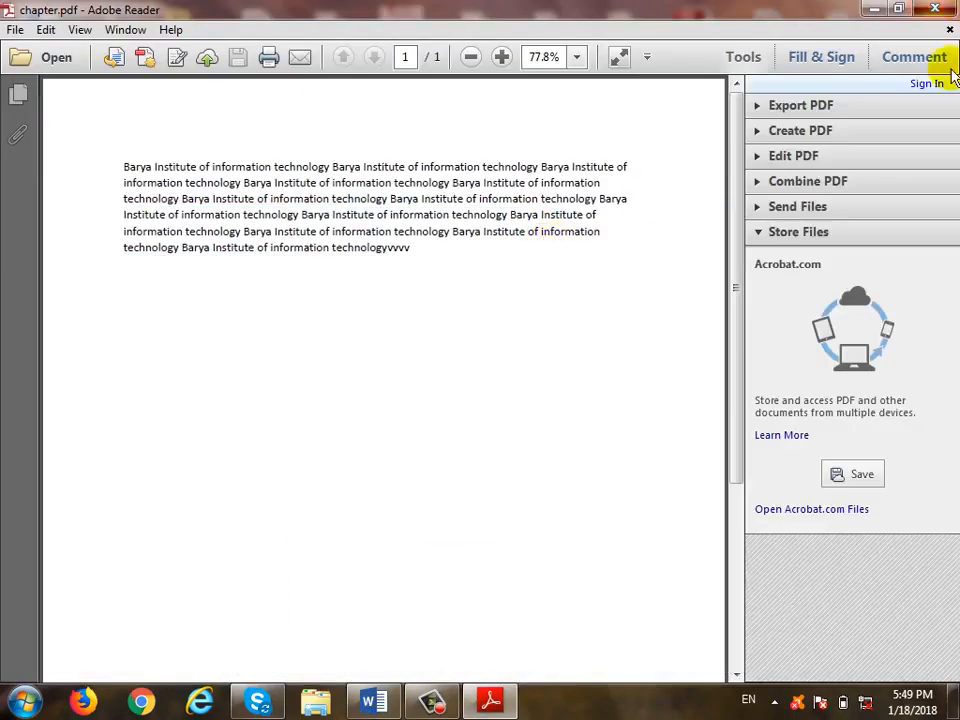
left_click(935, 9)
- Reopen chapter.pdf in Adobe Reader and close it again
right_click(820, 618)
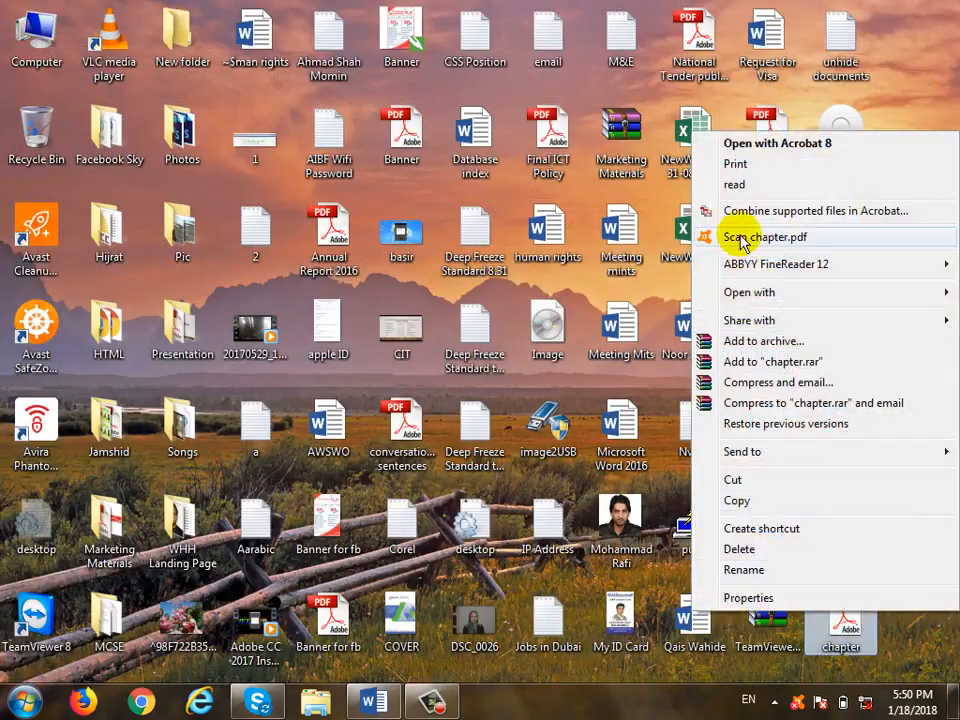
mouse_move(727, 297)
left_click(530, 333)
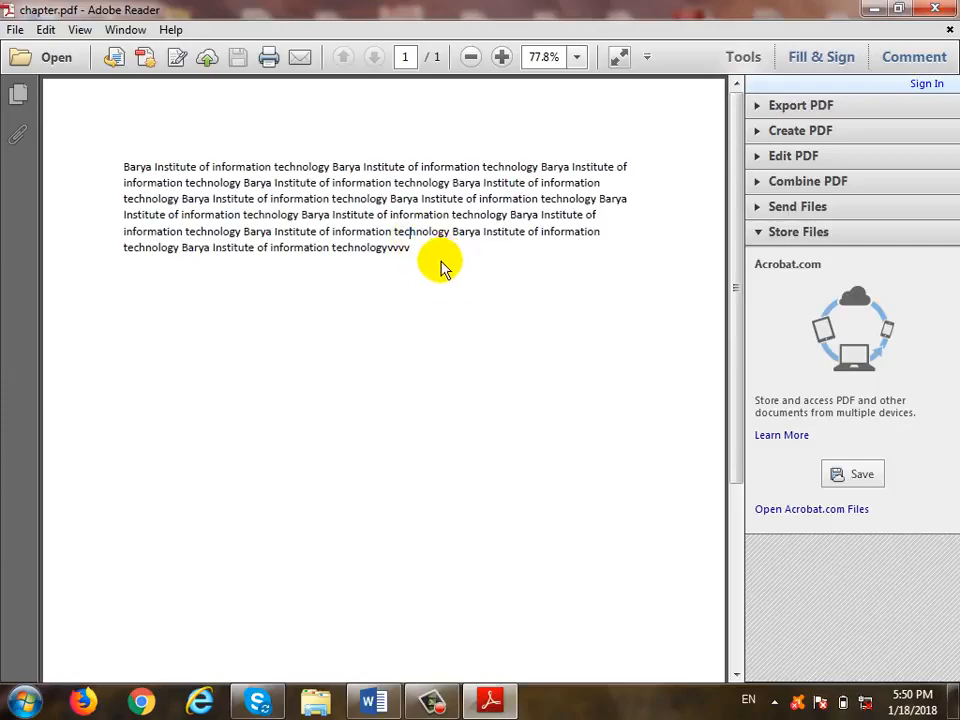
left_click(935, 8)
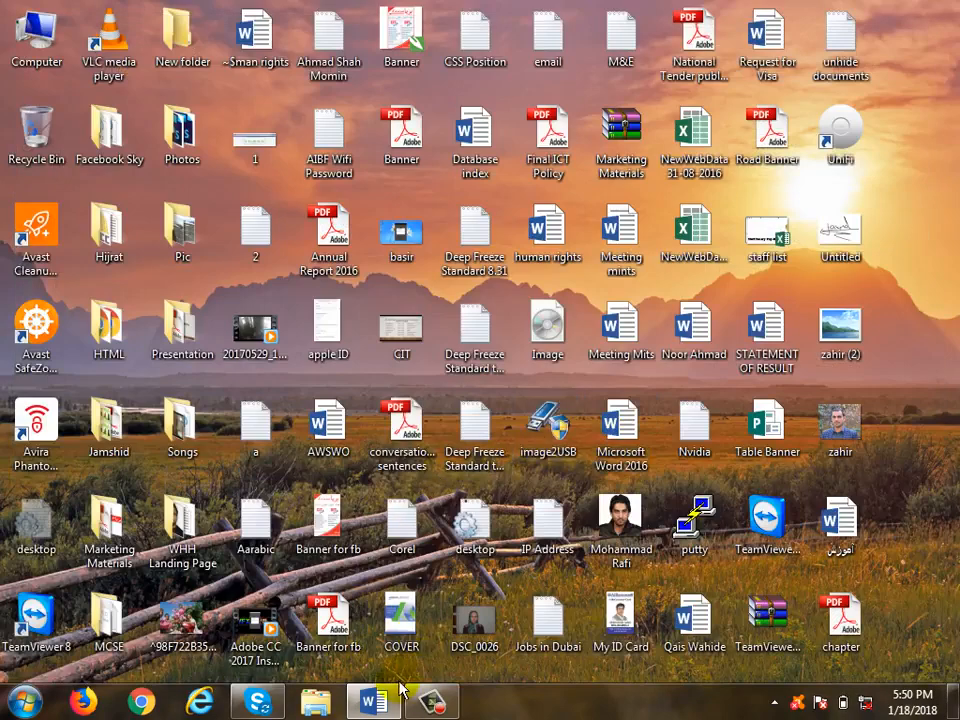
- Restore Word and view the Account page showing Office Professional Plus 2016 activation status
left_click(372, 701)
left_click(37, 47)
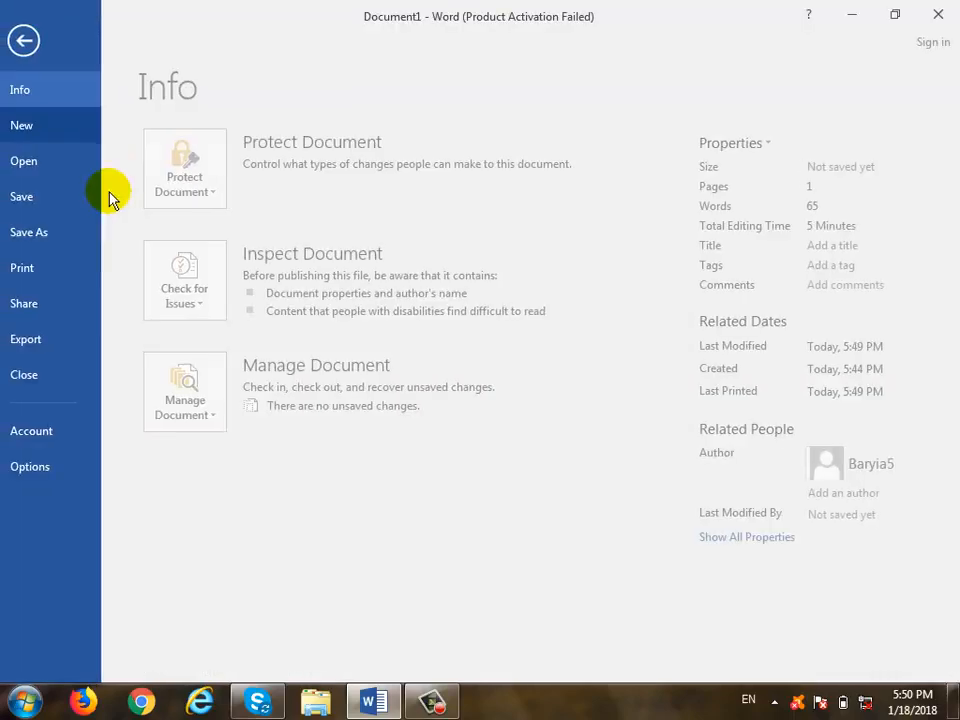
left_click(79, 348)
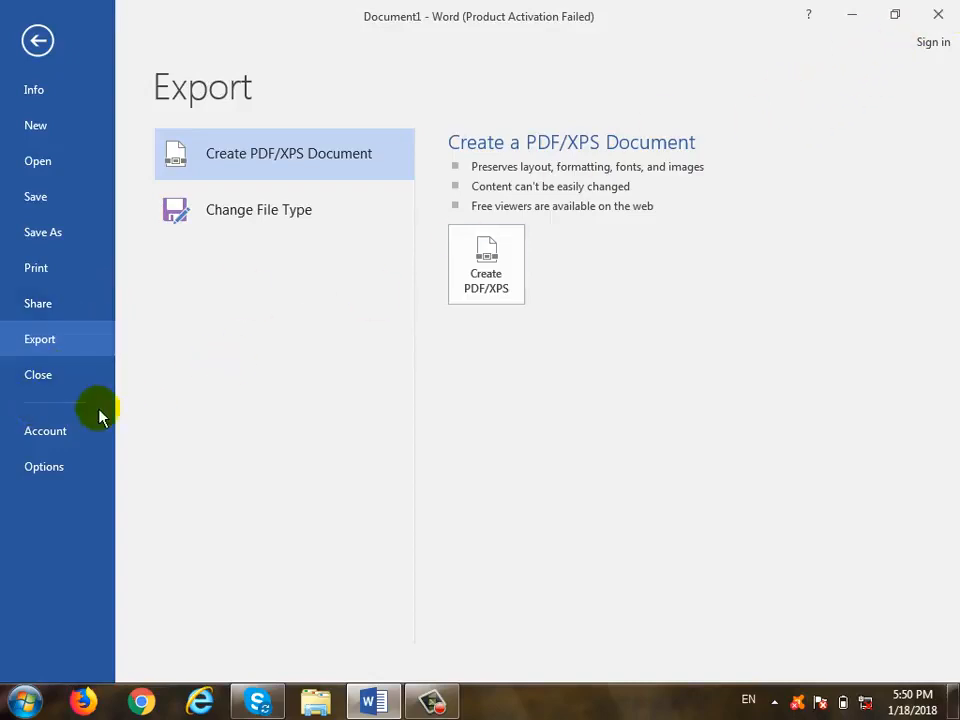
left_click(60, 430)
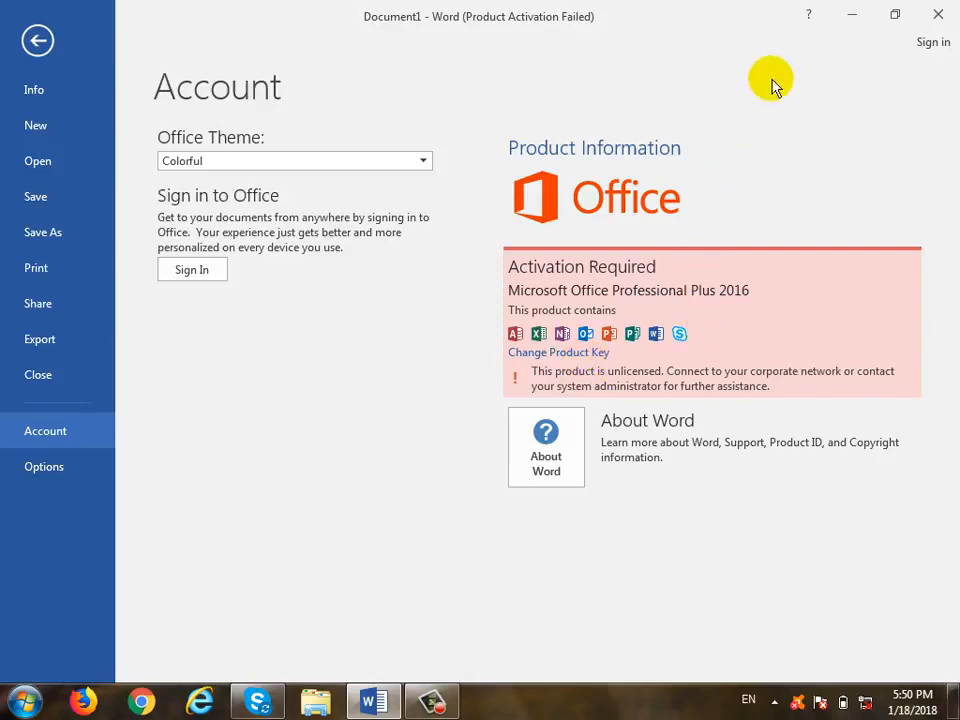
left_click(193, 270)
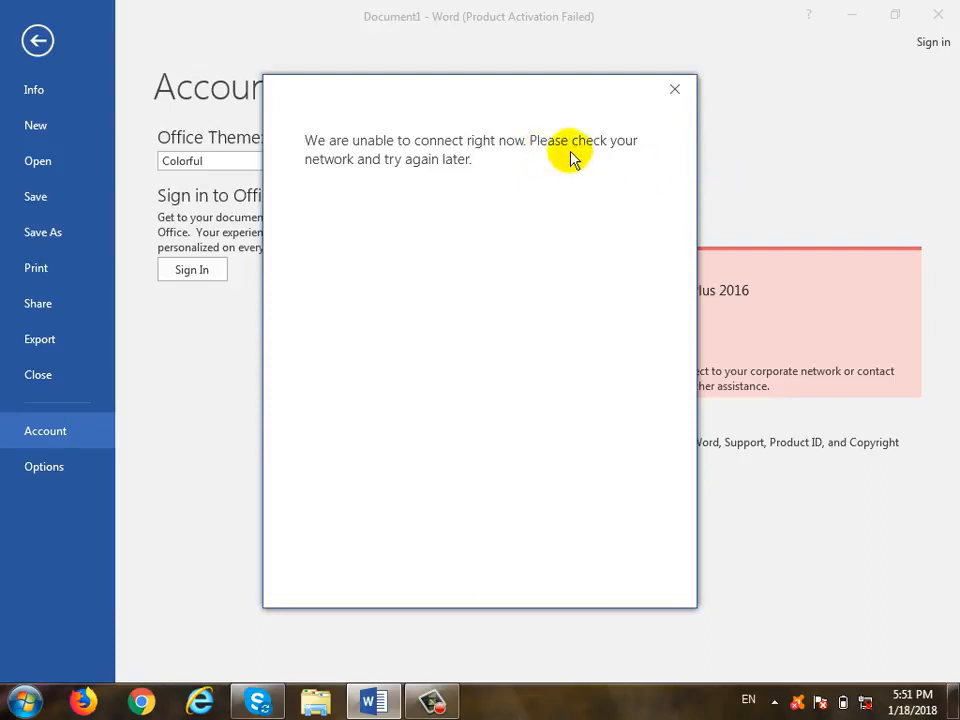
left_click(676, 91)
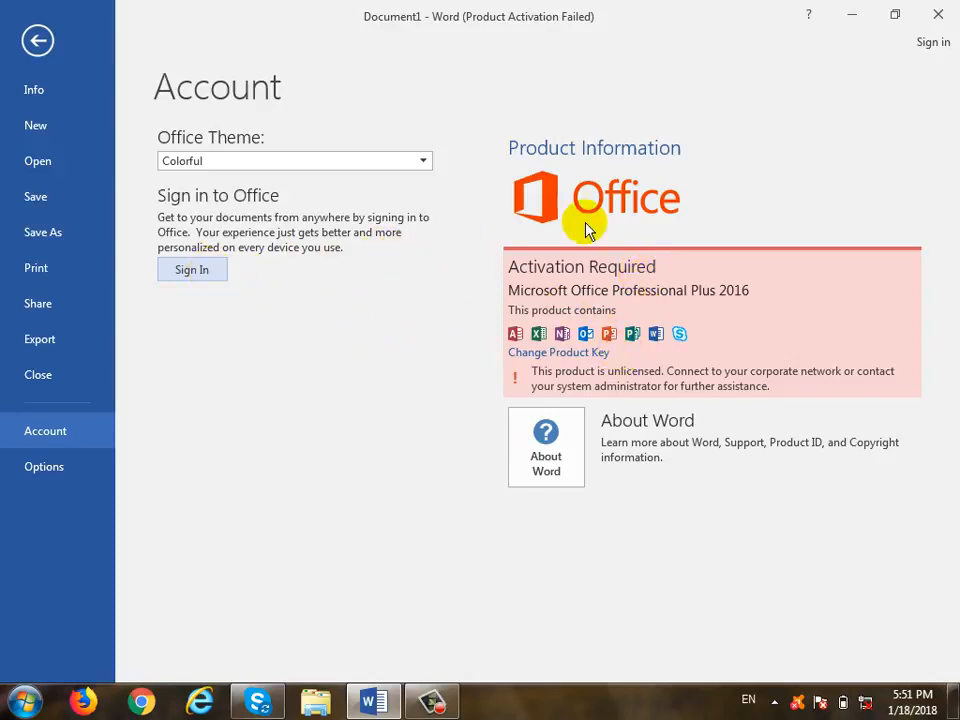
- Look over Word Options without changing anything, then go to the document's Info page
left_click(62, 470)
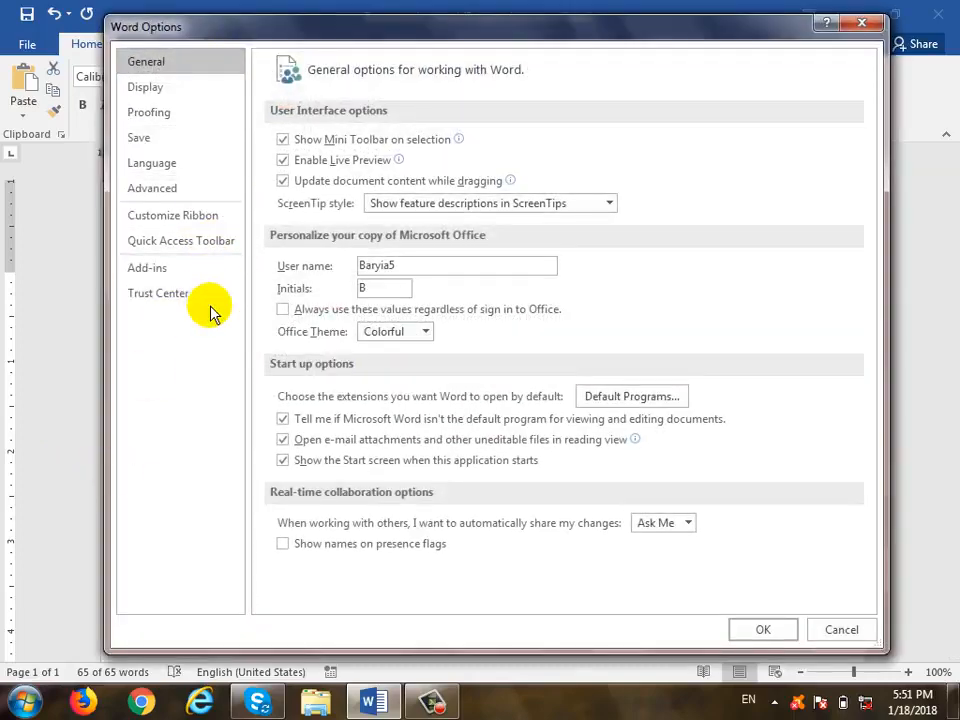
left_click_drag(366, 24, 365, 133)
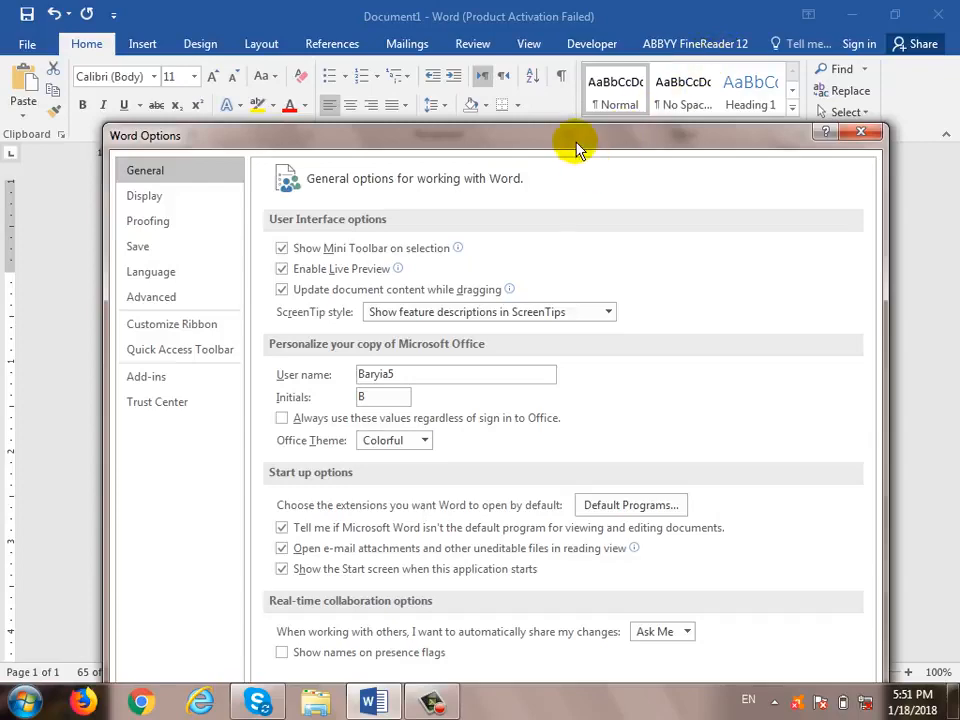
left_click_drag(570, 145, 565, 68)
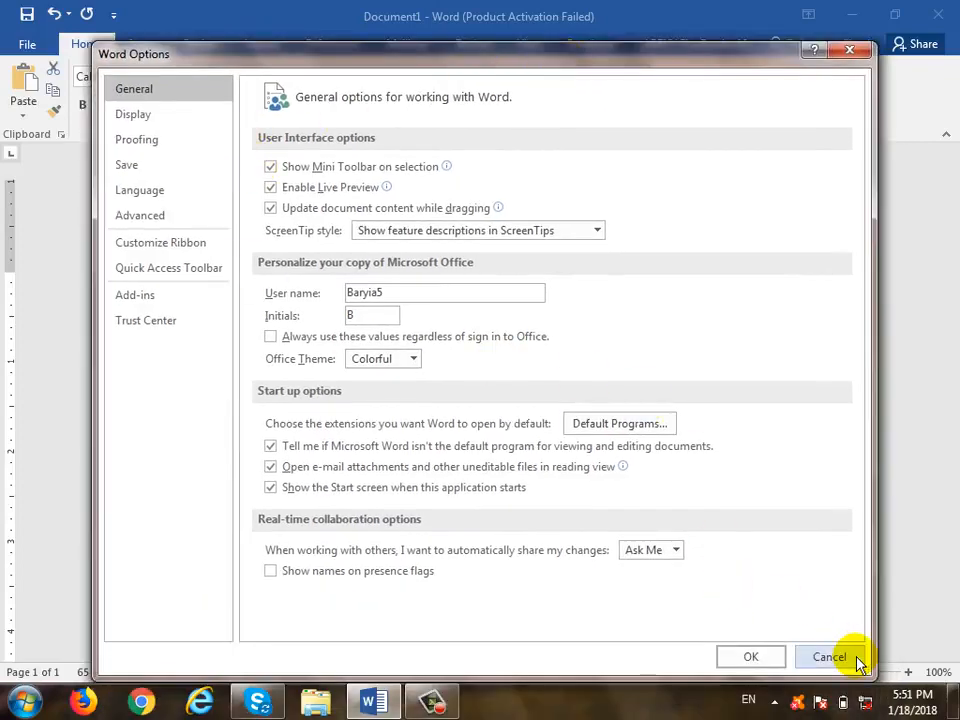
left_click(845, 661)
left_click(29, 45)
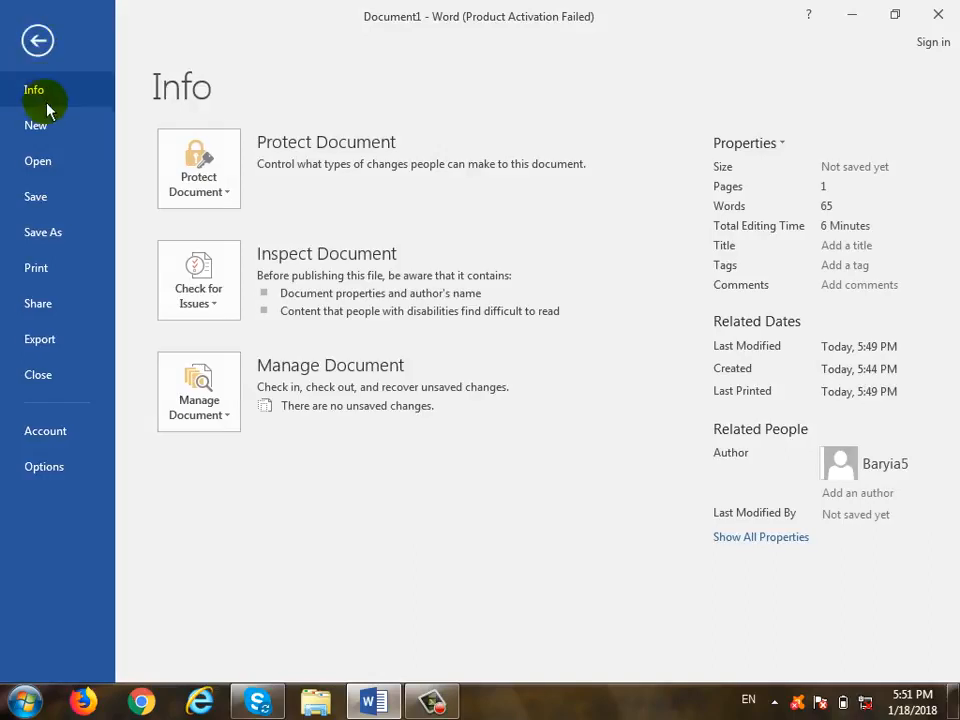
- Check the Print All Pages choices on the Print page, then go back to the document
left_click(60, 270)
left_click(300, 383)
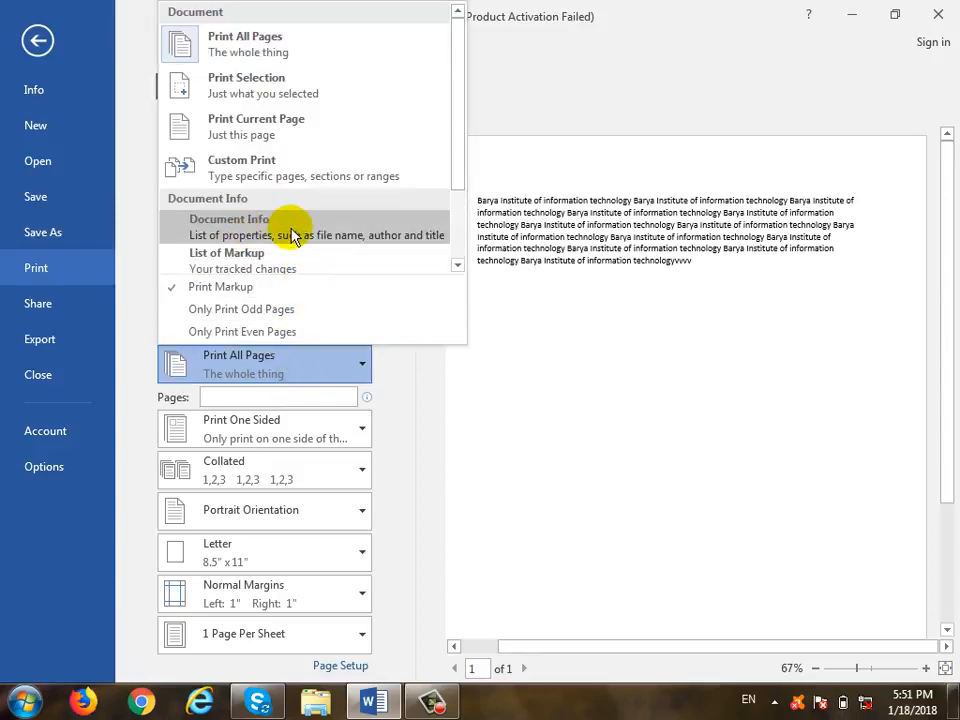
left_click(30, 38)
- Switch between the file pages and the document text several times, ending on the document
left_click(28, 44)
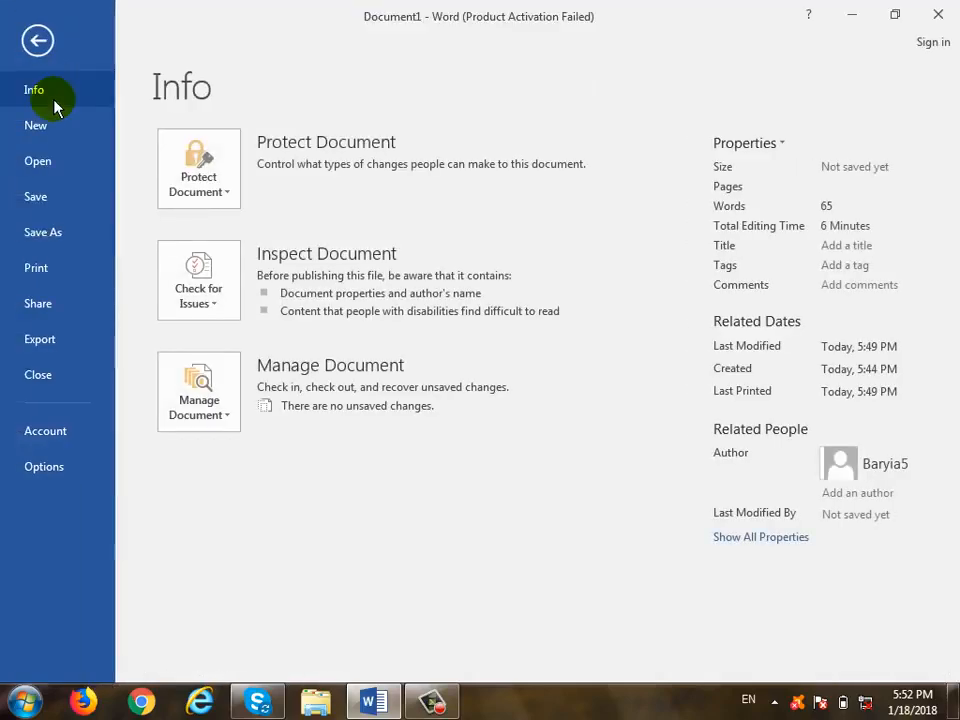
left_click(35, 41)
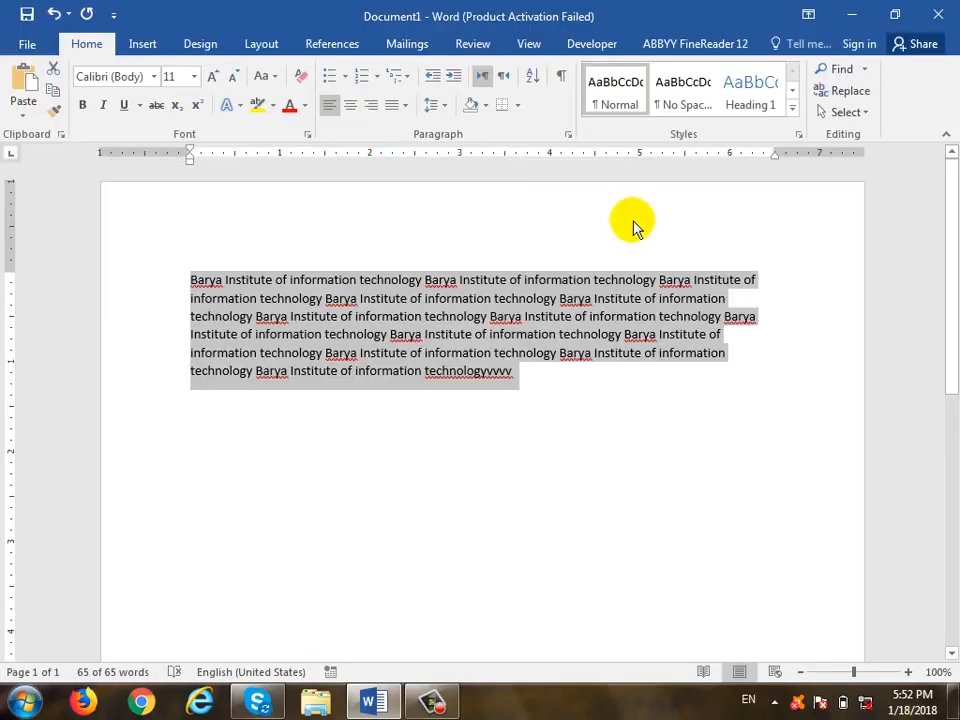
left_click(631, 463)
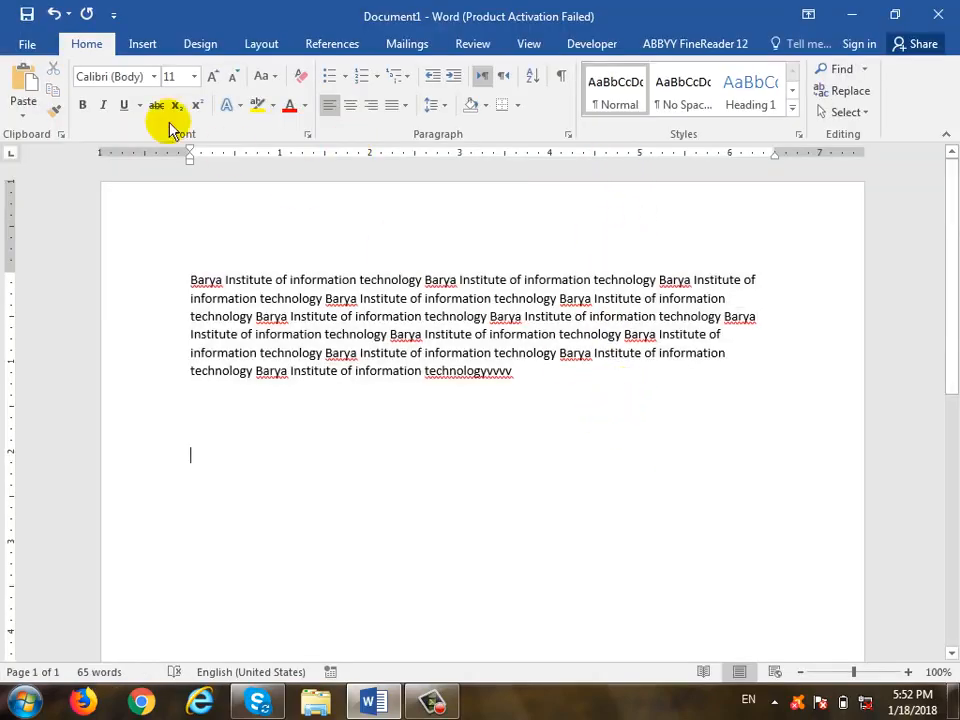
left_click(27, 44)
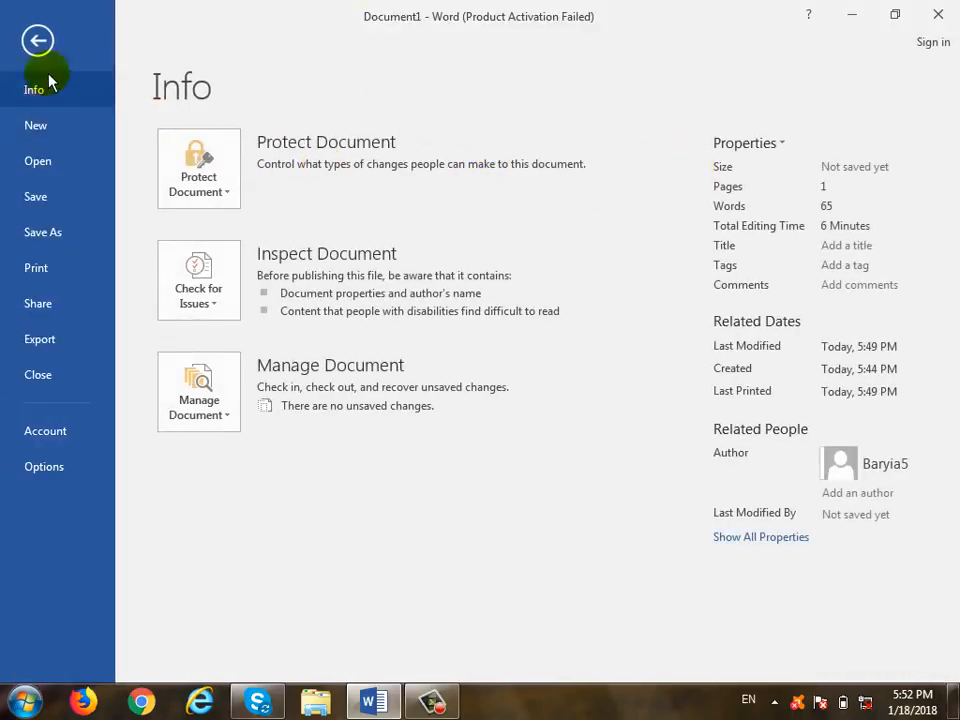
left_click(38, 41)
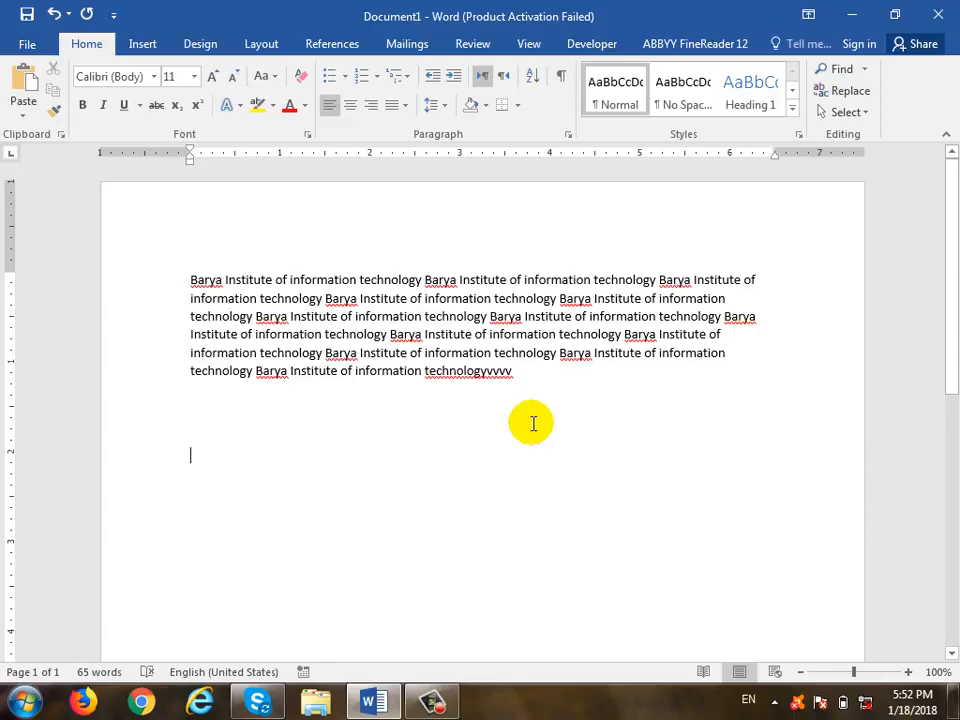
left_click(27, 44)
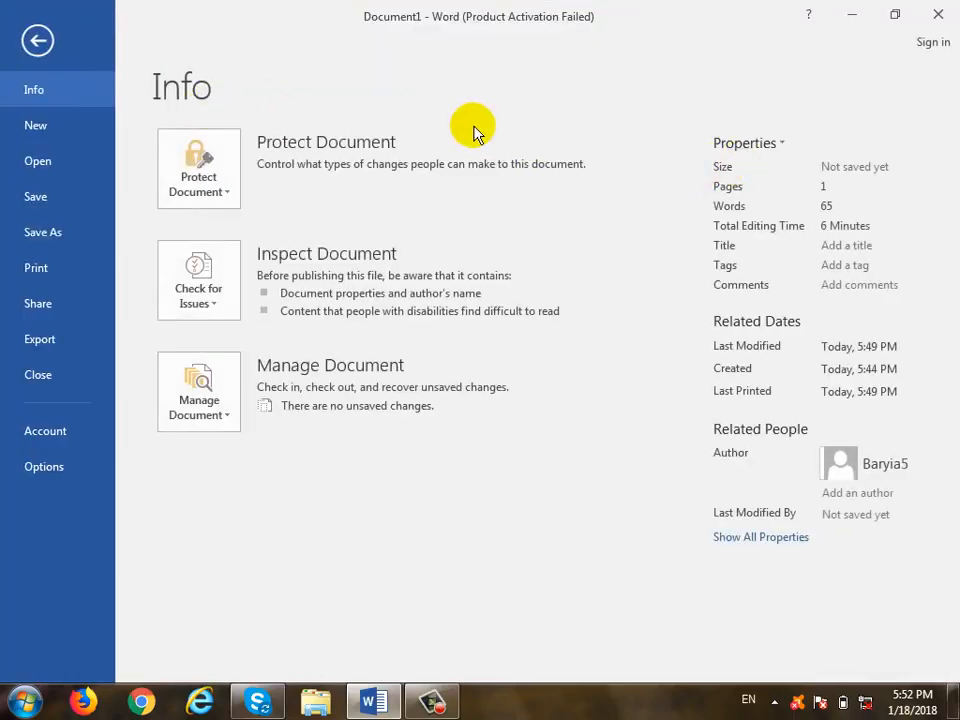
left_click(36, 41)
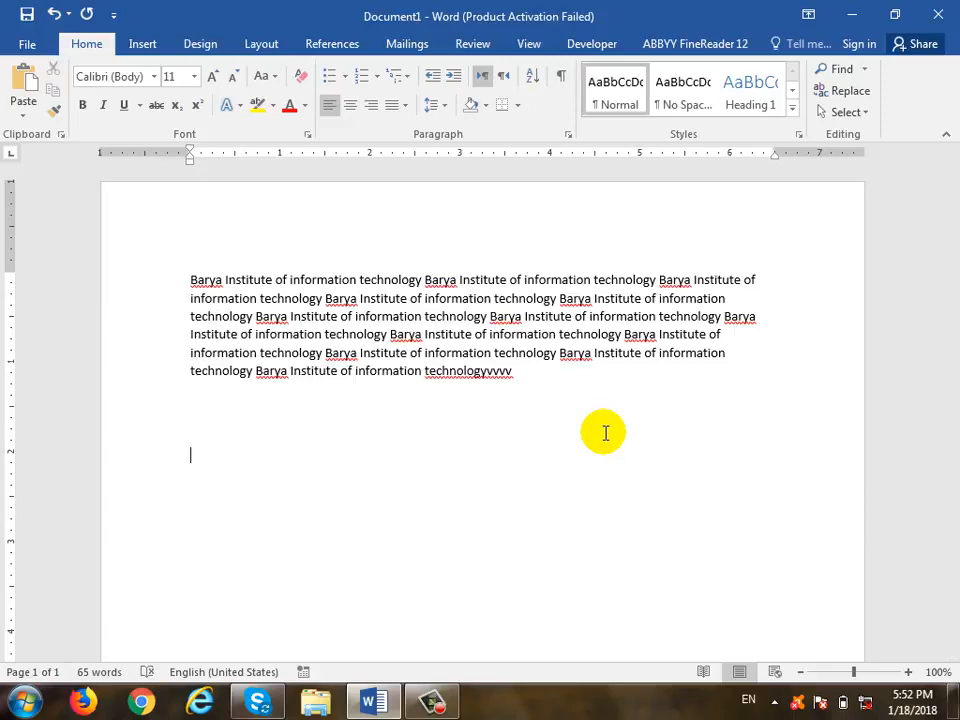
- Show all document properties on the Info page and start entering a Title
left_click(27, 45)
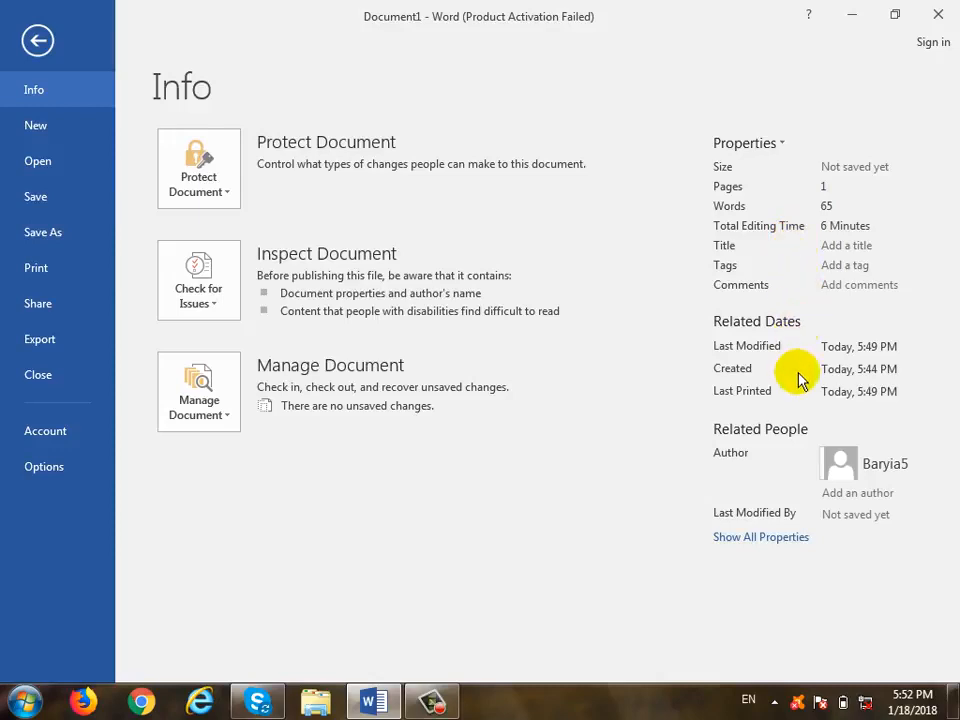
left_click(762, 540)
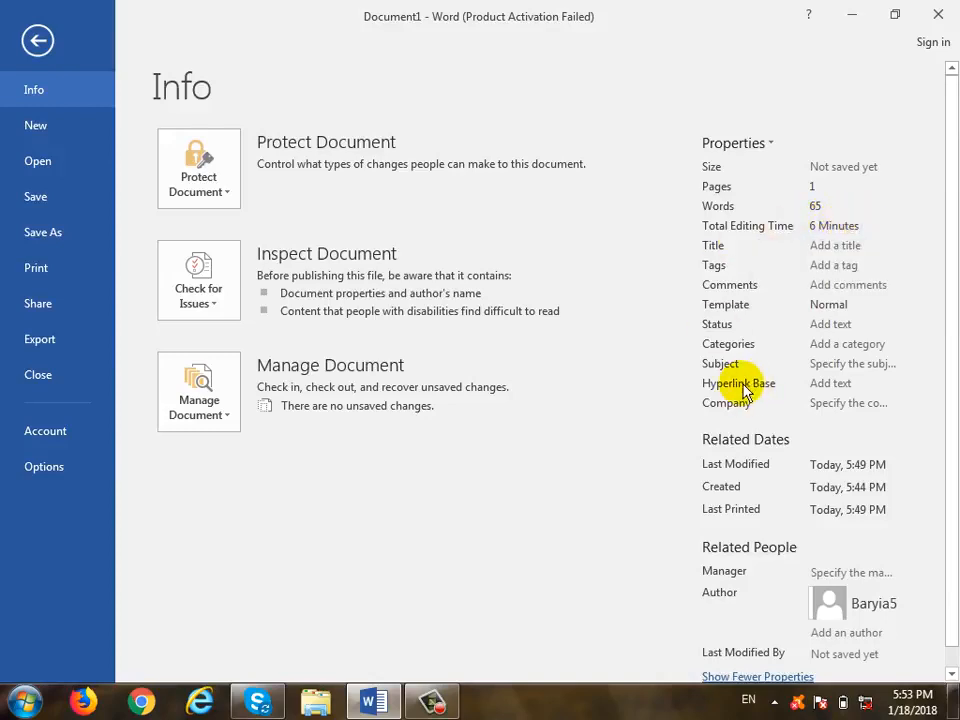
left_click(849, 246)
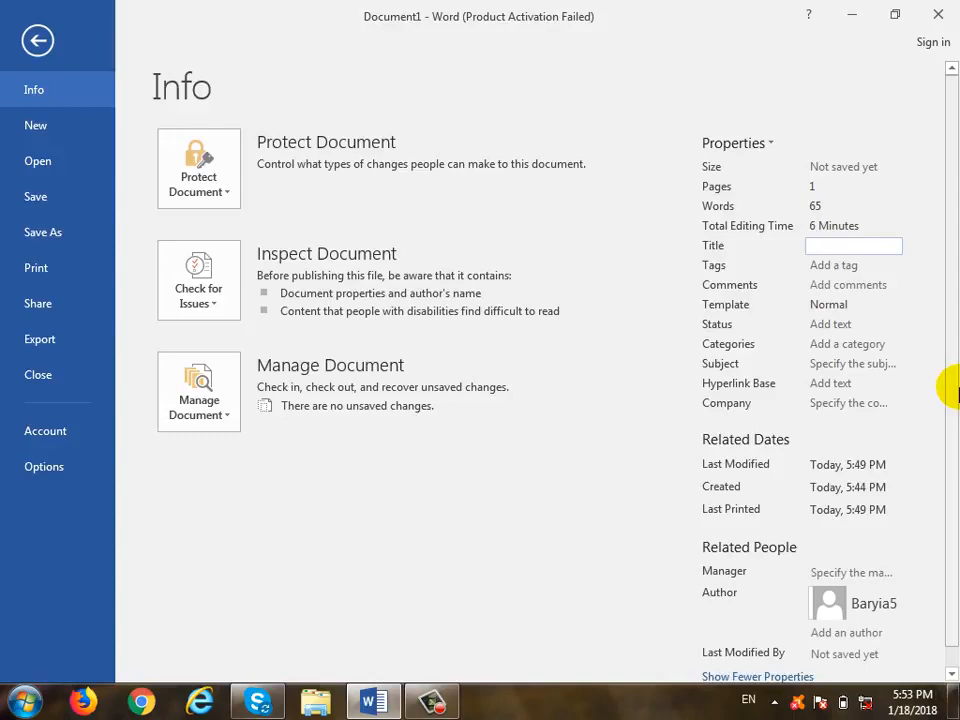
- Set the document title to 'Report 2017' and the comments to 'Barya Financial Report'
type("Re")
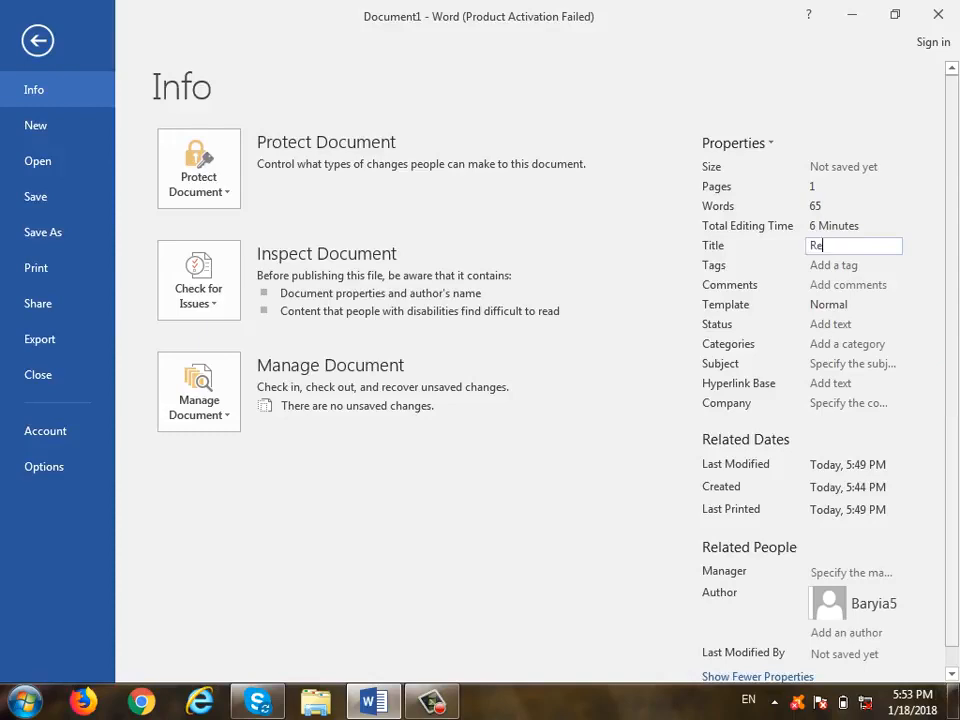
type("port 2017")
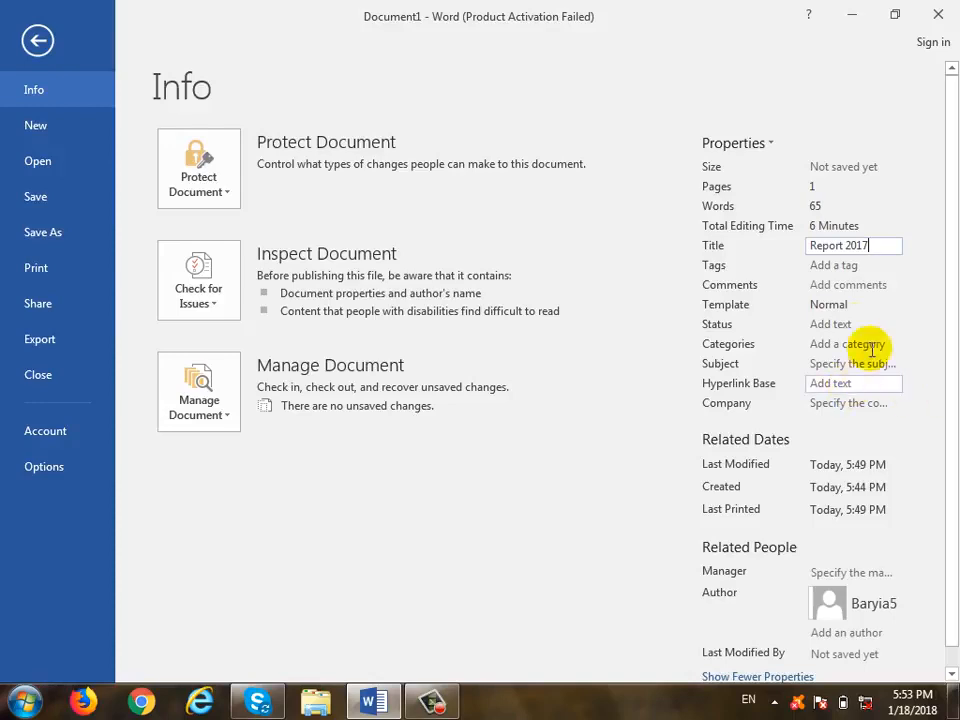
left_click(871, 266)
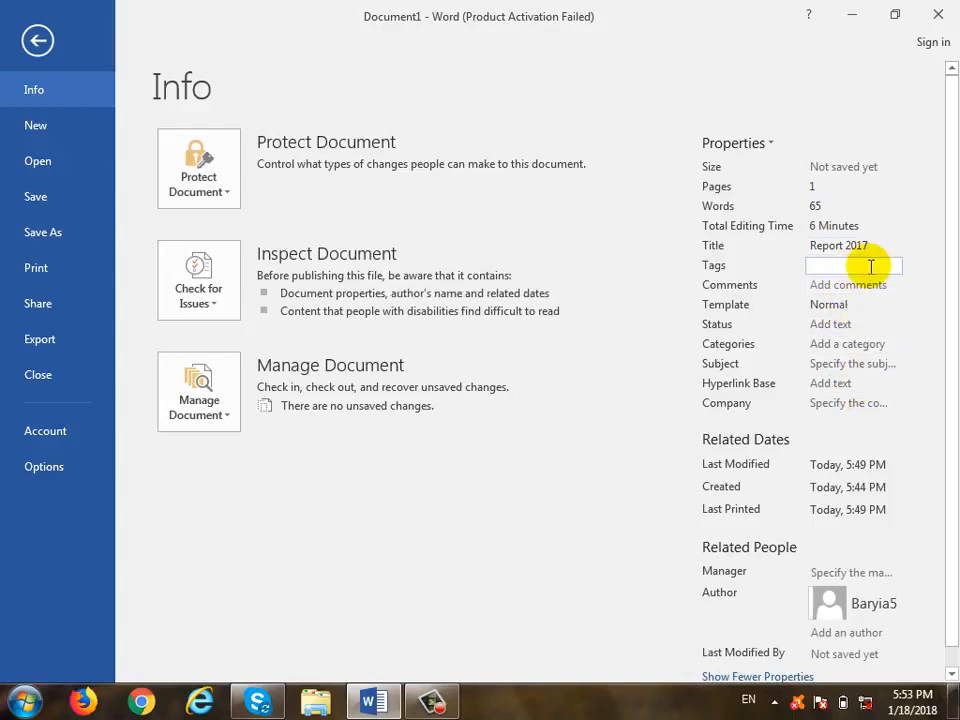
left_click(872, 286)
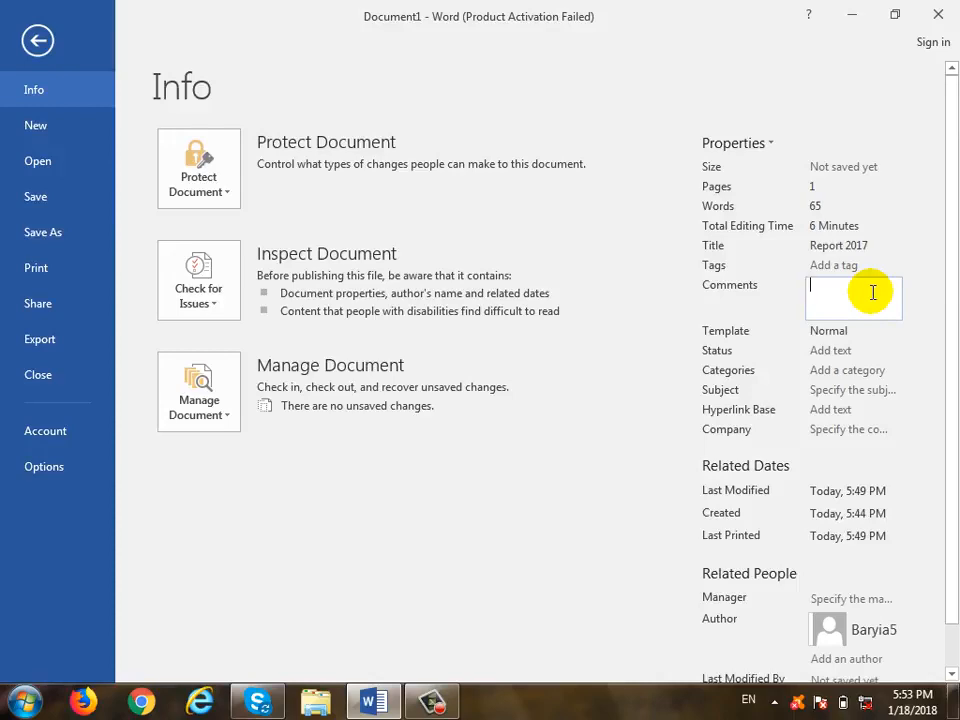
type("Final")
key("BackSpace")
key("BackSpace")
key("BackSpace")
key("BackSpace")
key("BackSpace")
type("B")
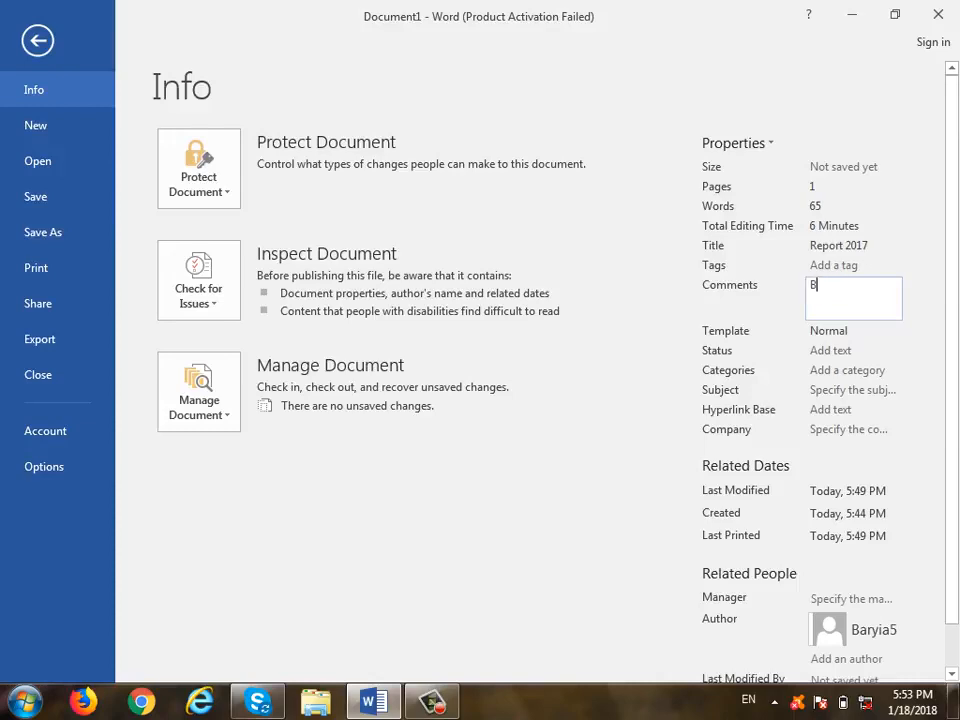
type("arya ")
type("Finan")
type("ancial")
type(" Report")
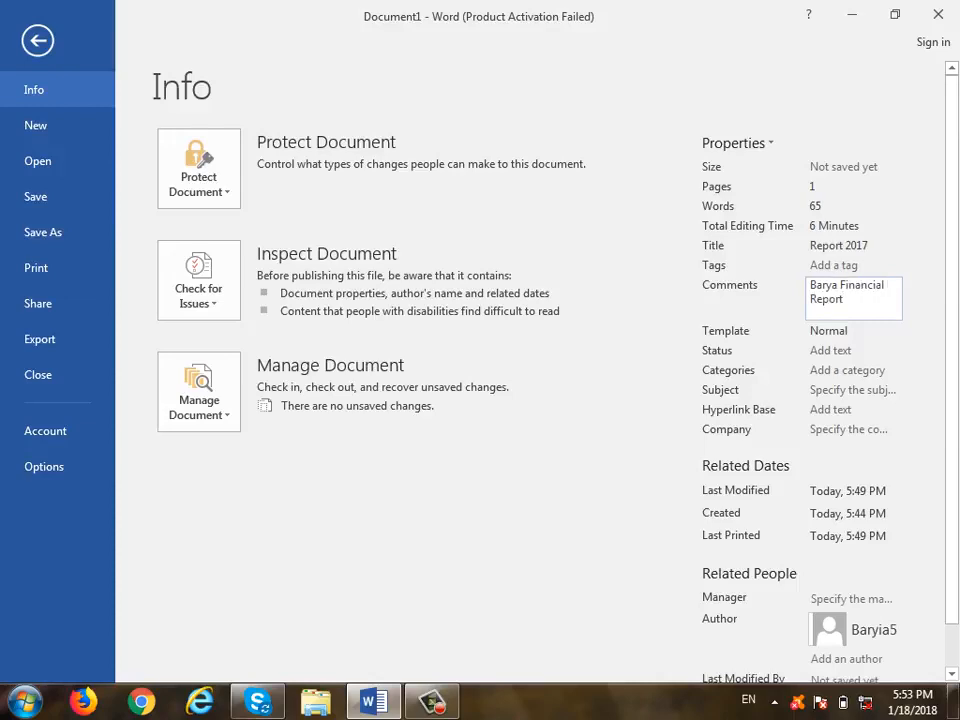
left_click(866, 340)
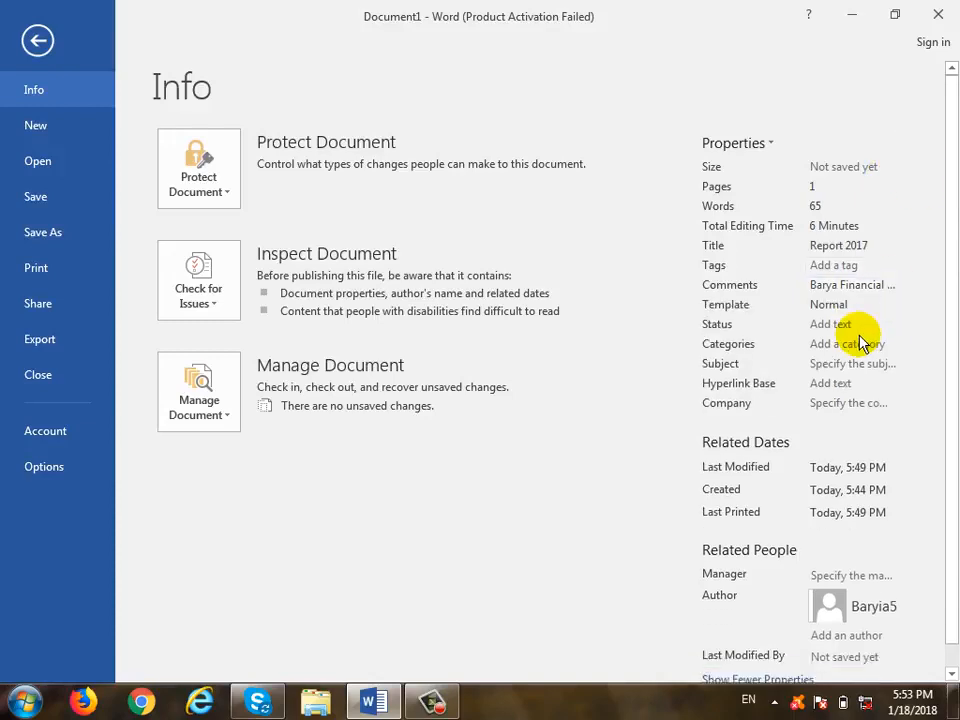
- Set the status to 'Complete', leaving categories, subject and hyperlink base empty
left_click(866, 325)
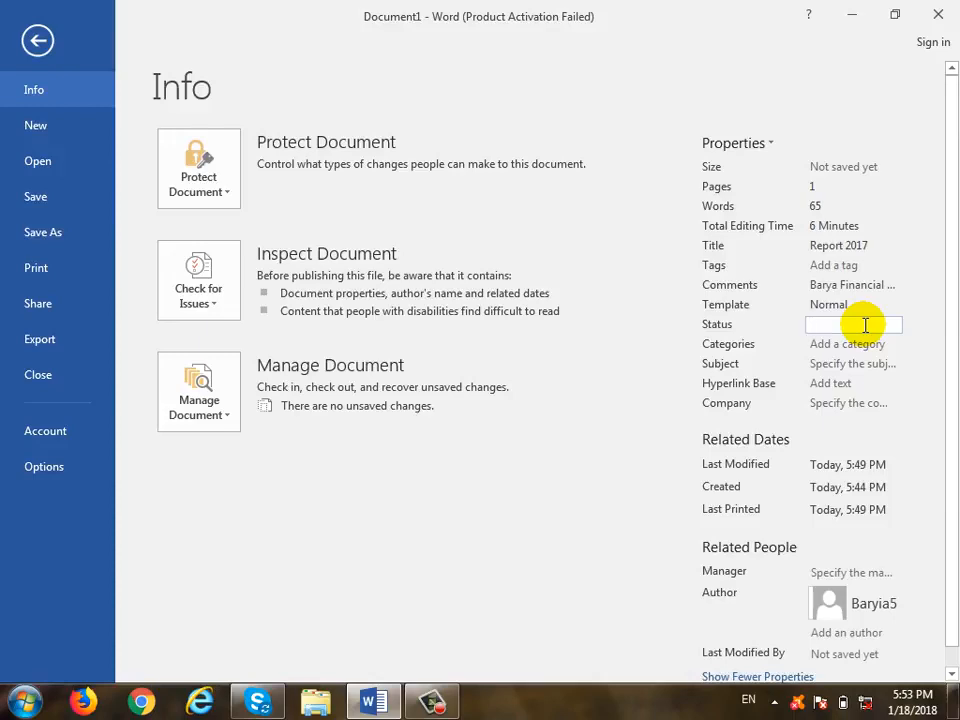
type("Comp")
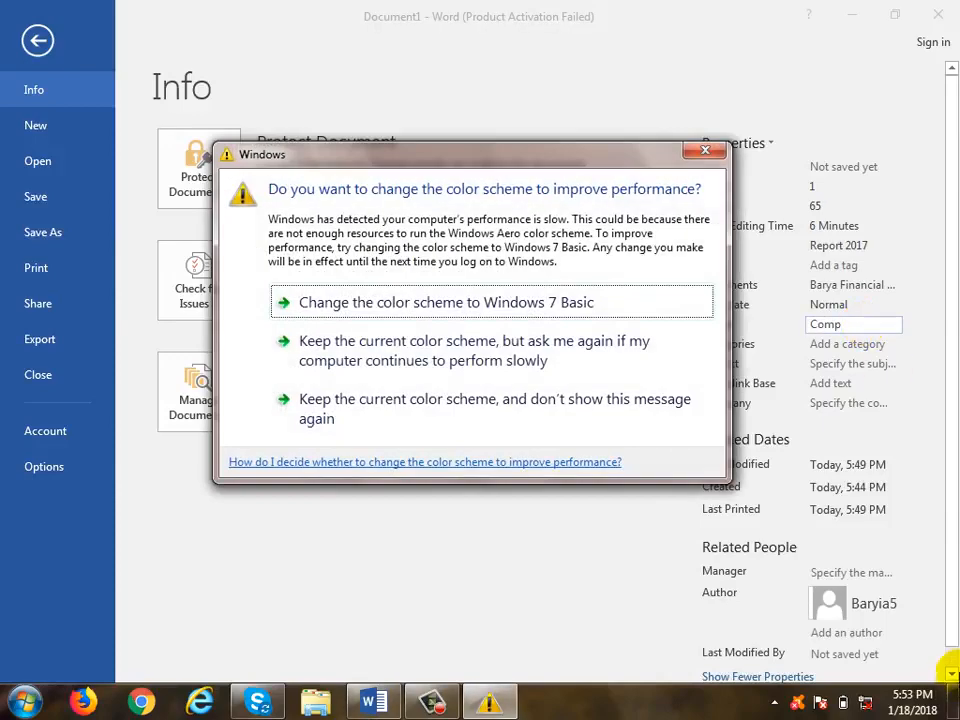
left_click(705, 150)
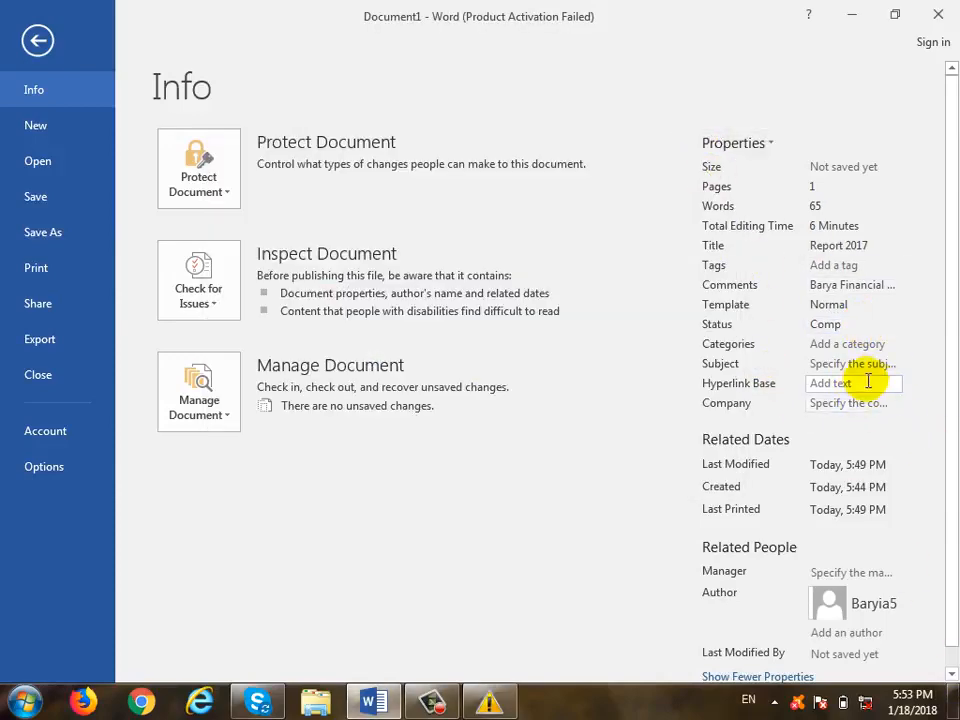
double_click(832, 325)
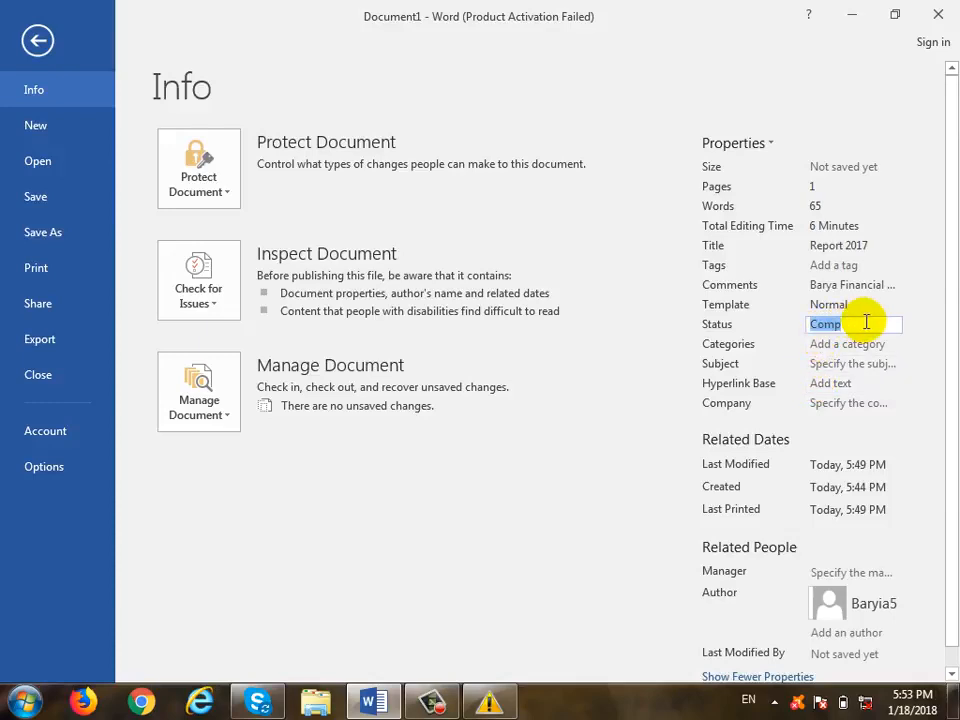
type("Complete")
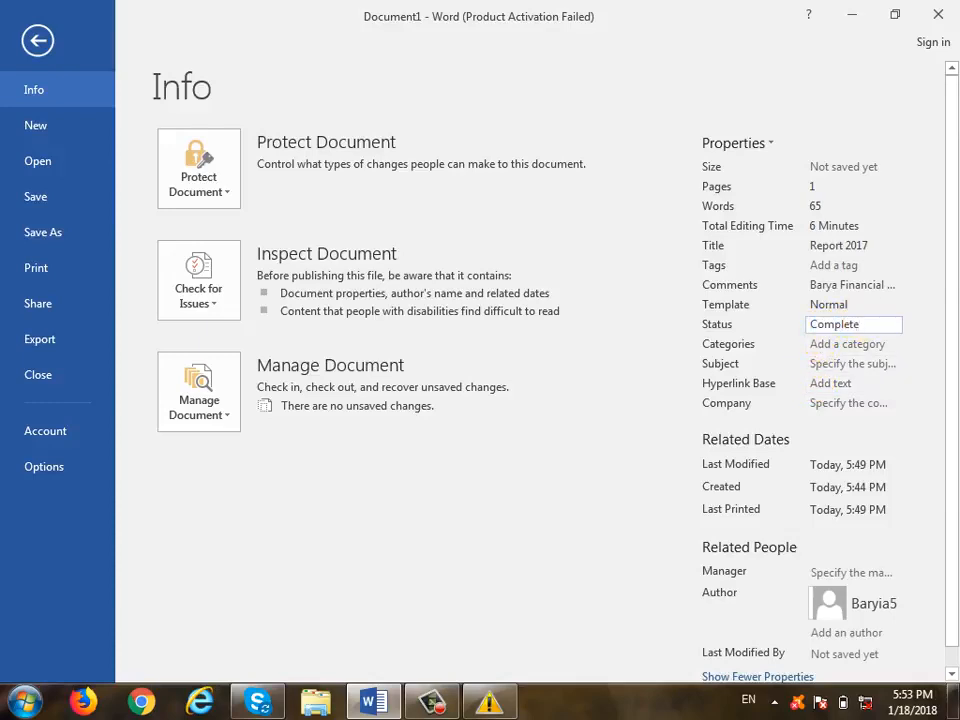
left_click(866, 347)
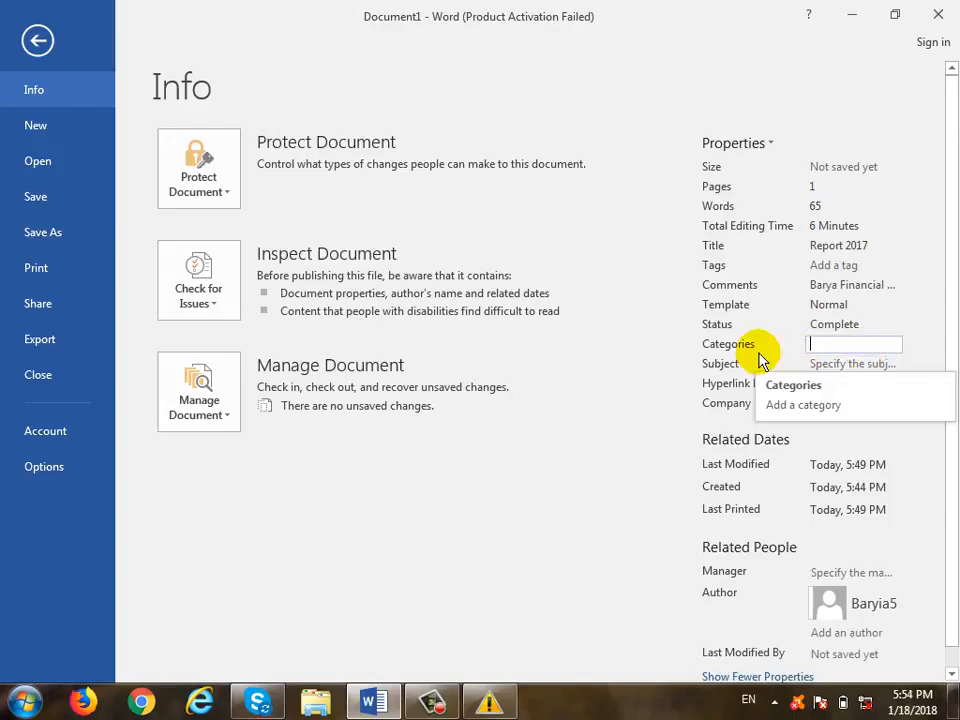
left_click(816, 364)
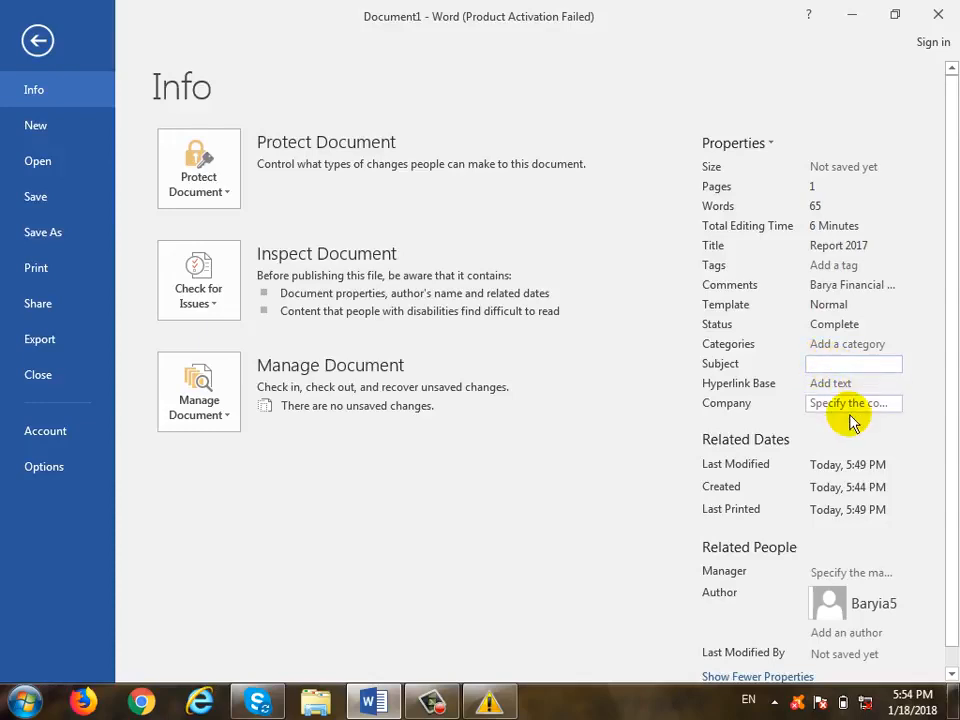
left_click(840, 384)
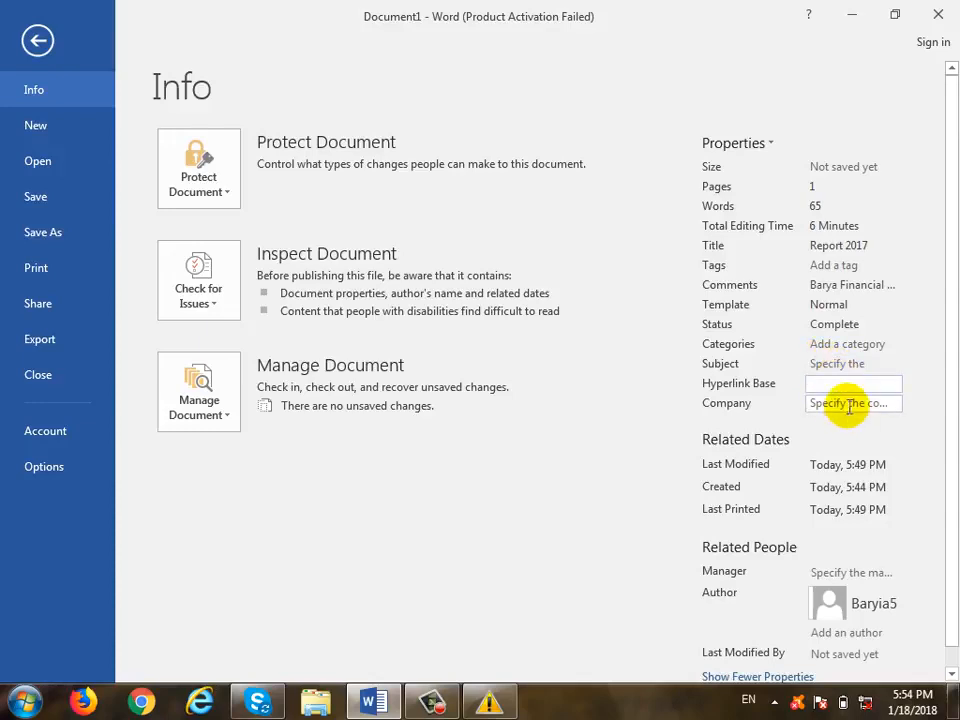
left_click(849, 404)
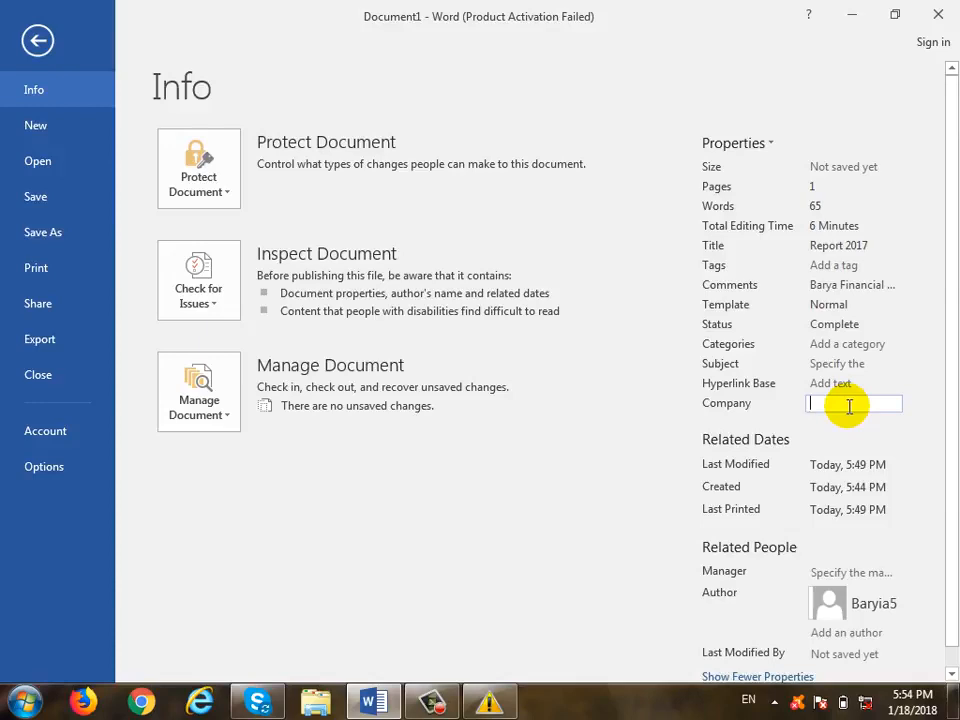
- Add another author's name under Related People, then return to the document
scroll(830, 425, "down", 1)
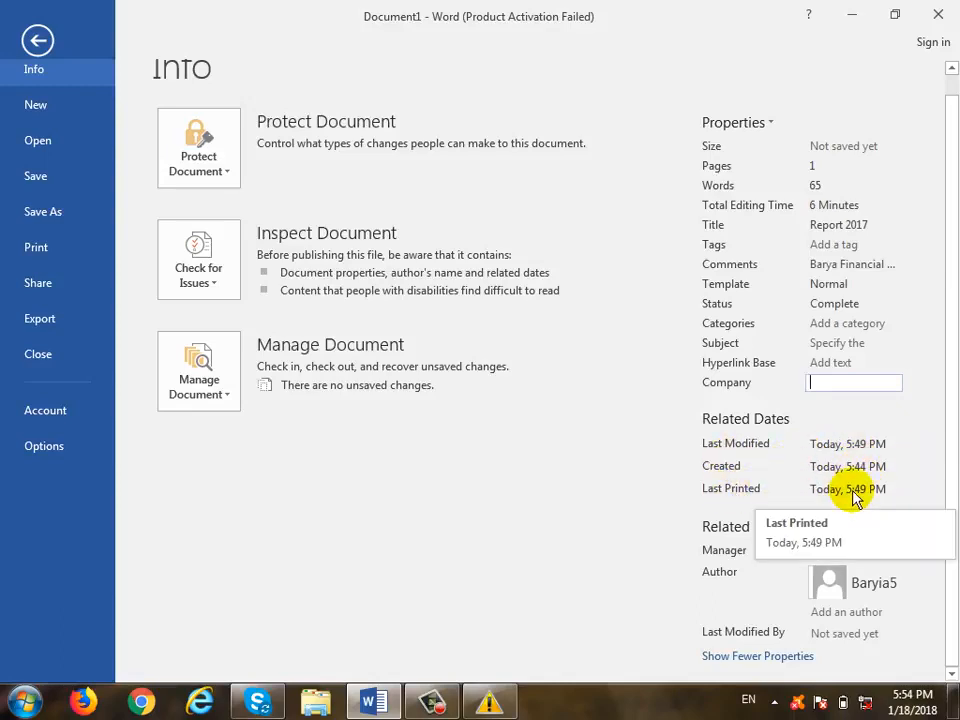
left_click(860, 614)
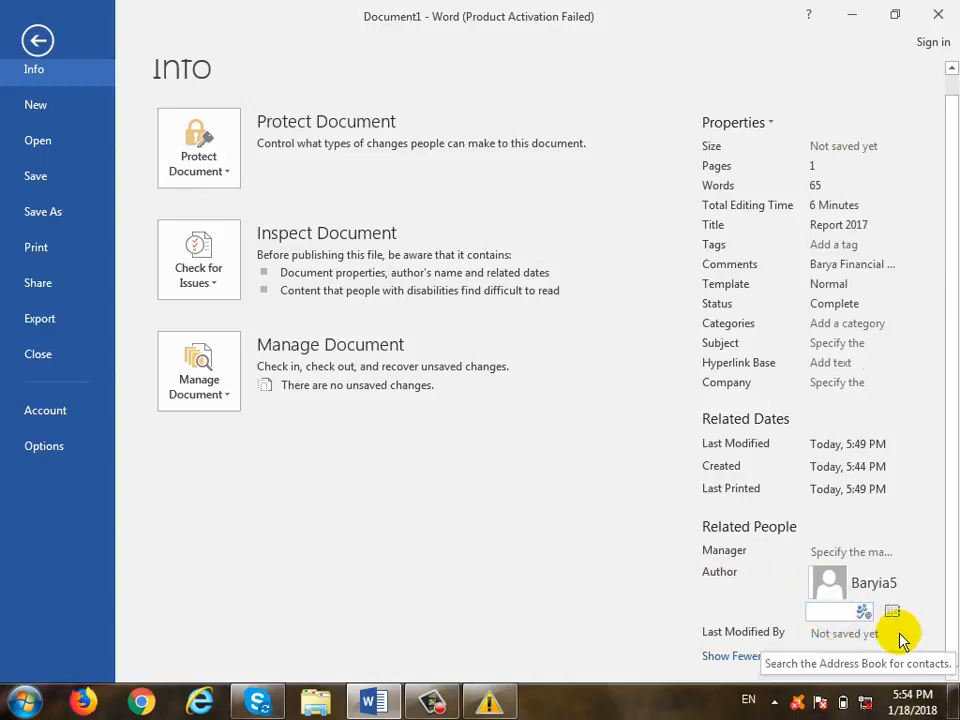
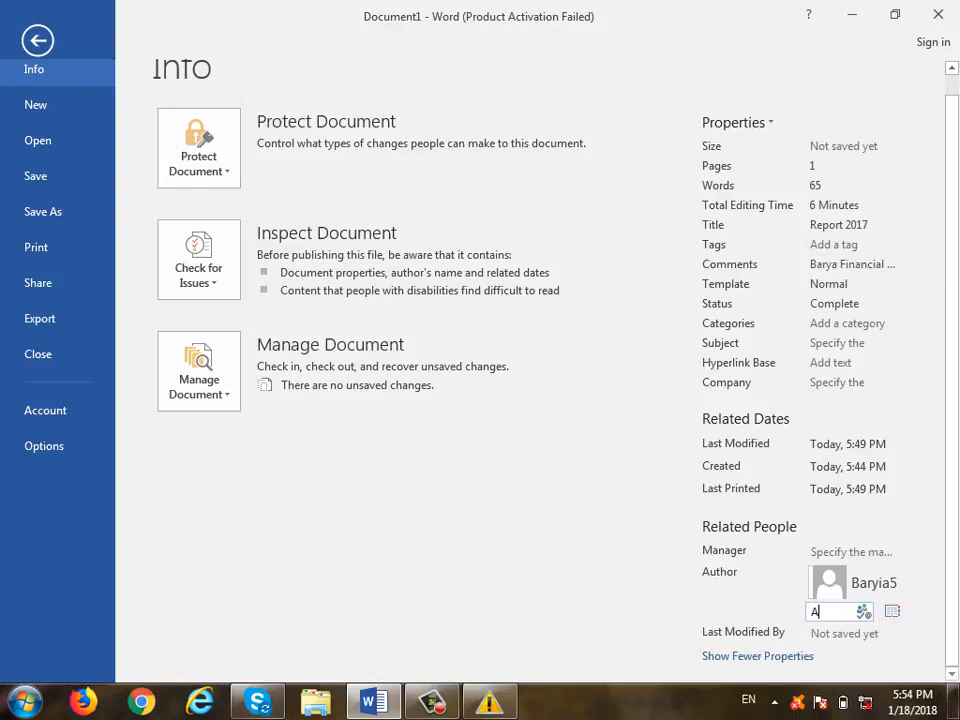
left_click(643, 549)
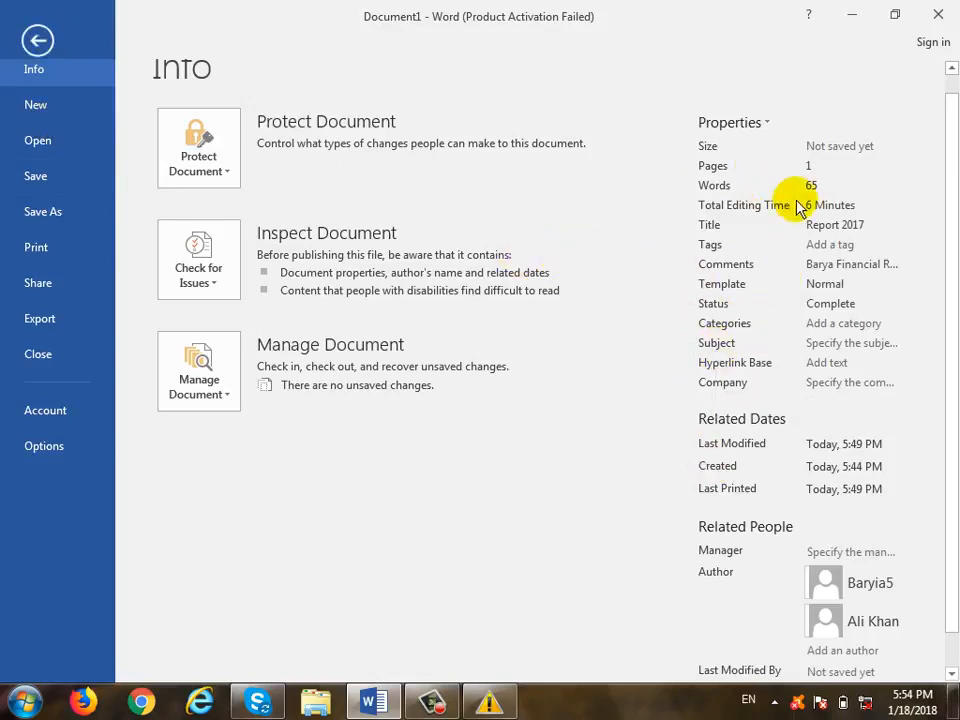
left_click(30, 42)
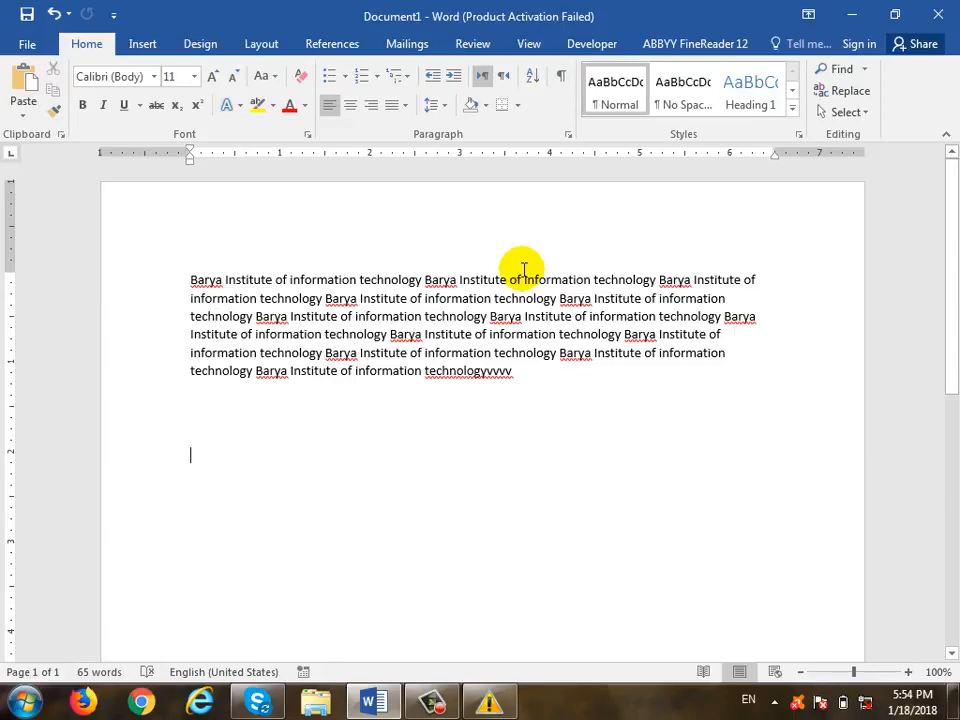
- Change the print setting from Print All Pages to Document Info, then return to the document
left_click(28, 43)
left_click(62, 270)
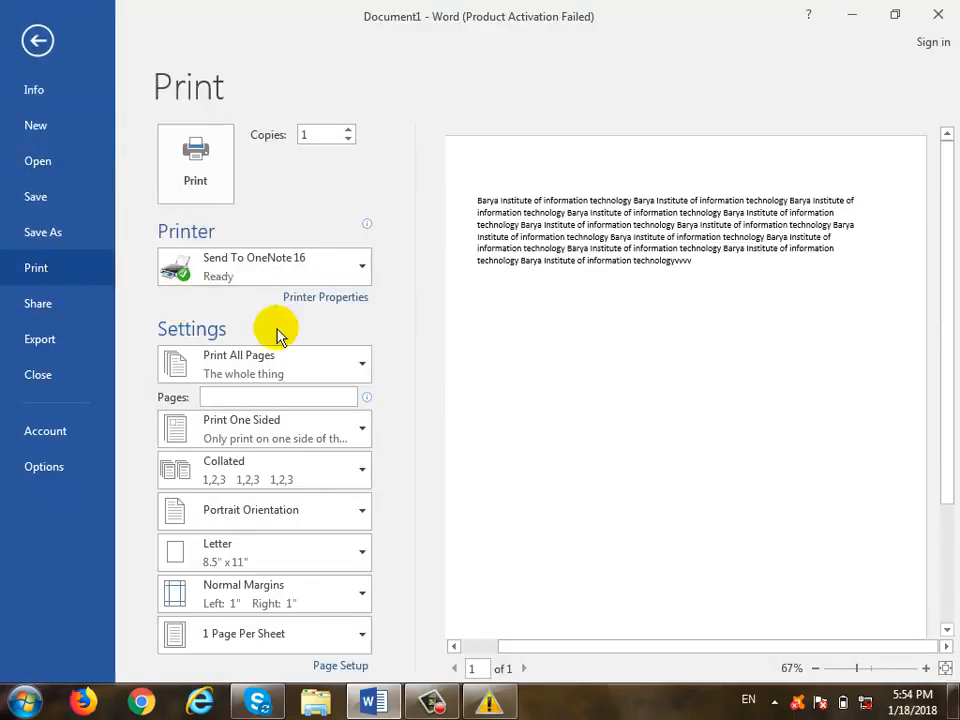
left_click(258, 370)
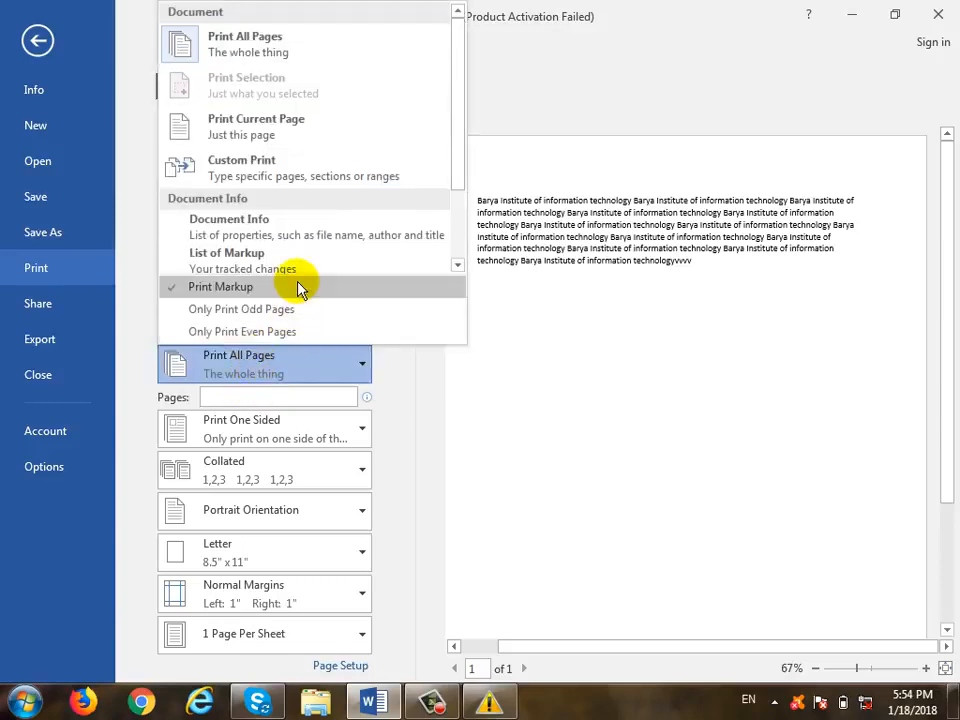
left_click(296, 224)
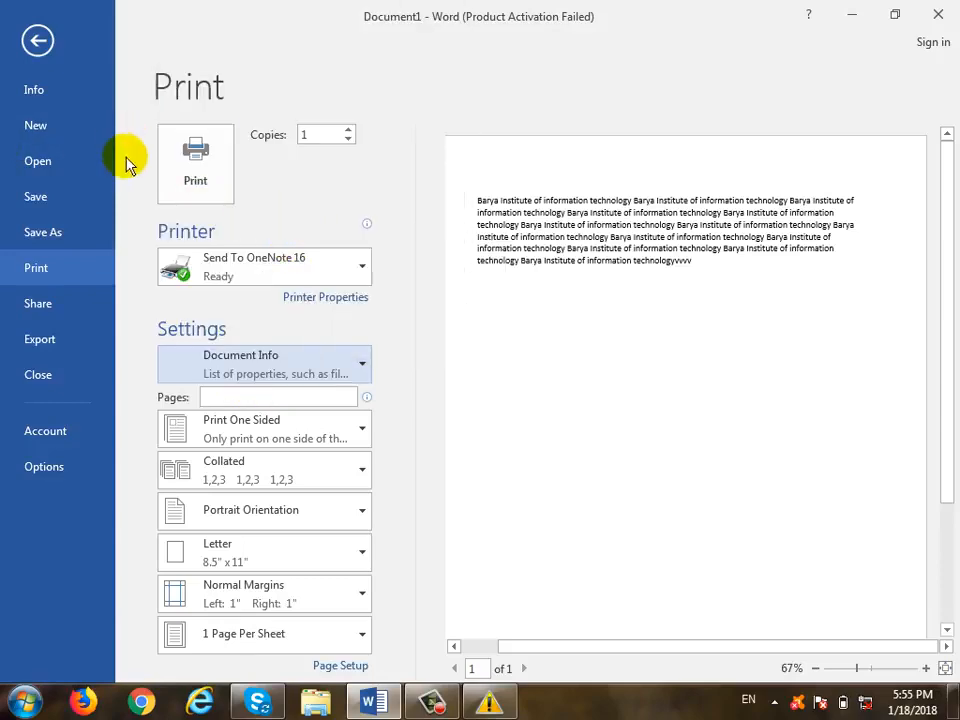
left_click(34, 84)
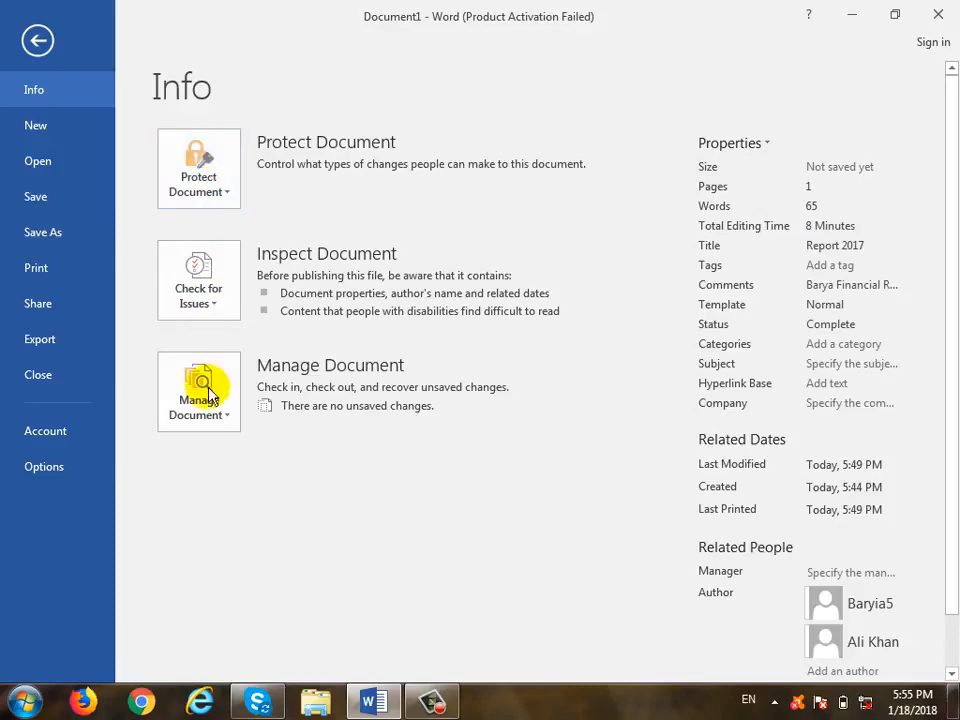
left_click(37, 40)
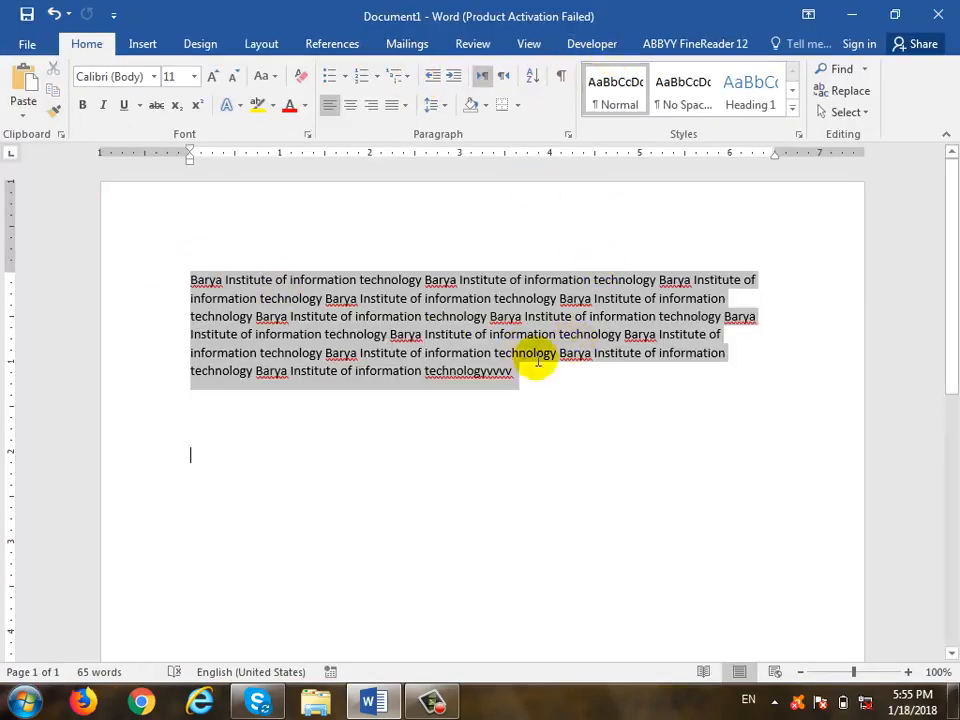
- Type the heading 'Table:' below the paragraph and start an indented line beneath it
left_click(493, 452)
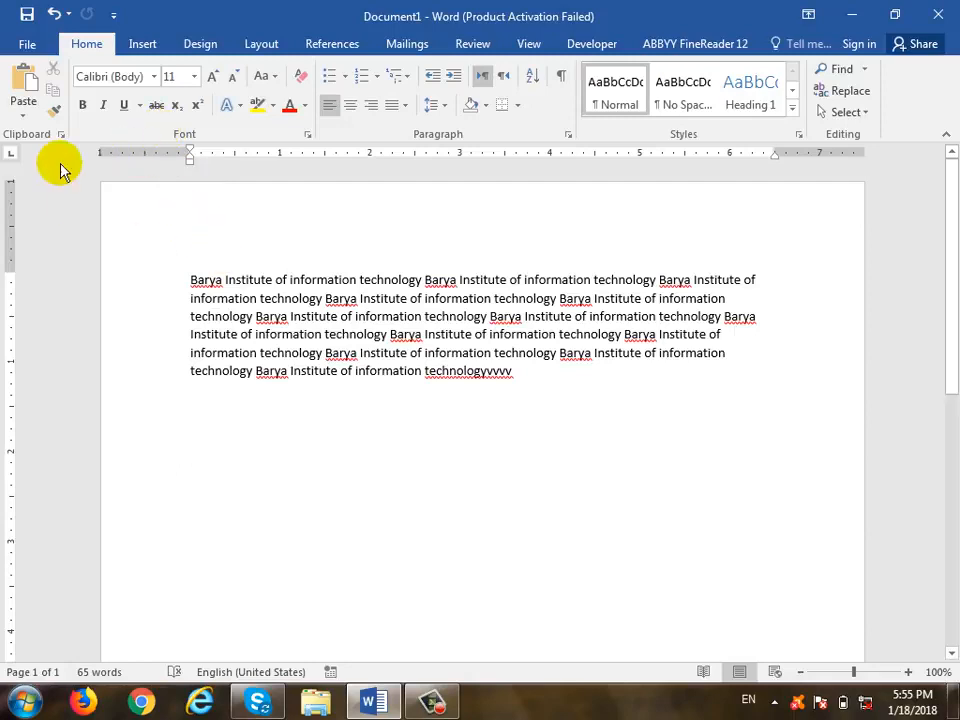
left_click(140, 50)
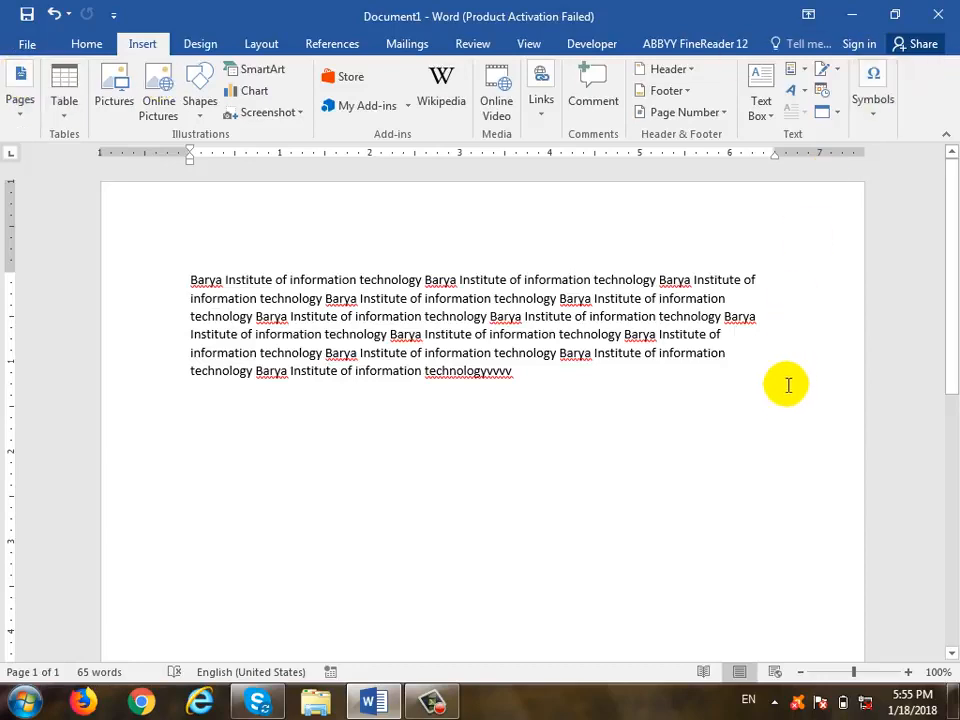
left_click(301, 431)
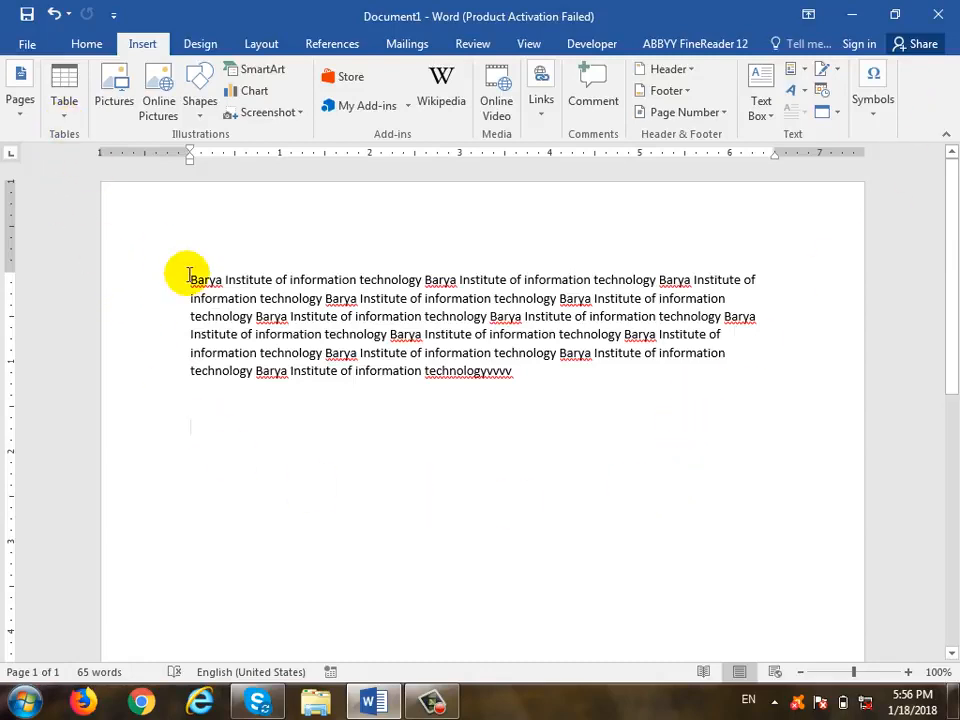
type("Table:")
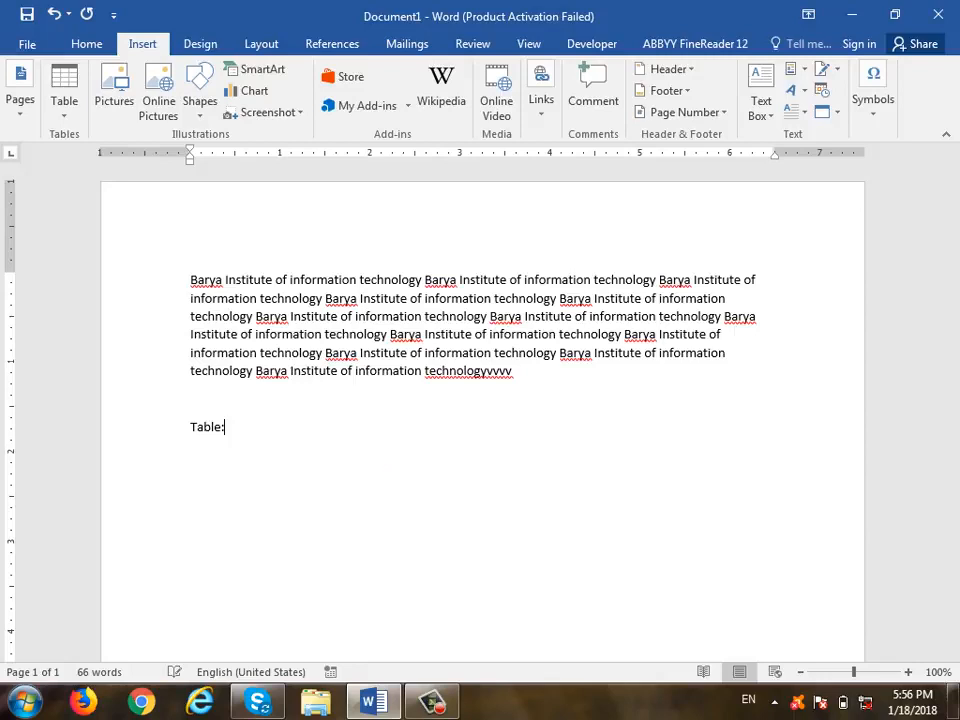
key("Return")
key("Tab")
- Type the definition 'The collection of rows and columns' followed by an empty line
type("The collection of rows and fo")
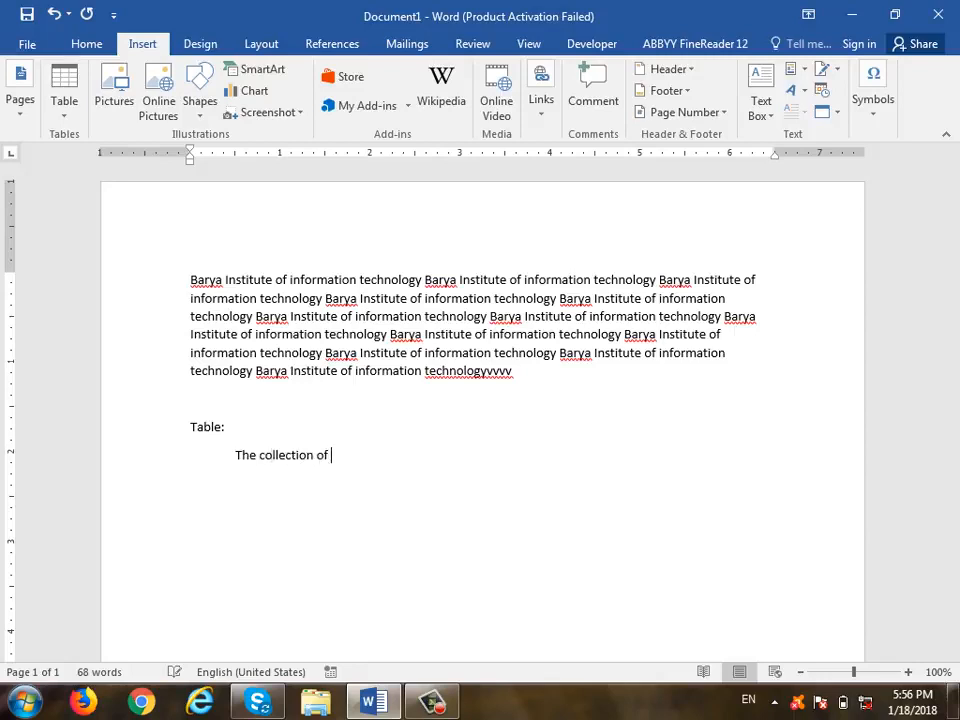
key("BackSpace")
key("BackSpace")
type("columns")
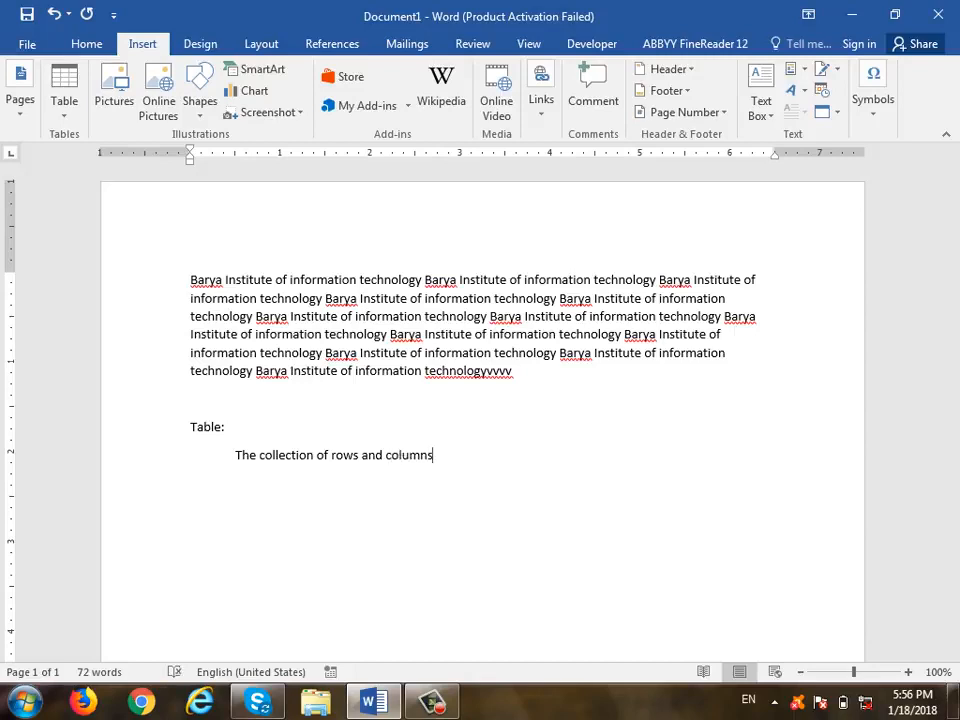
key("Return")
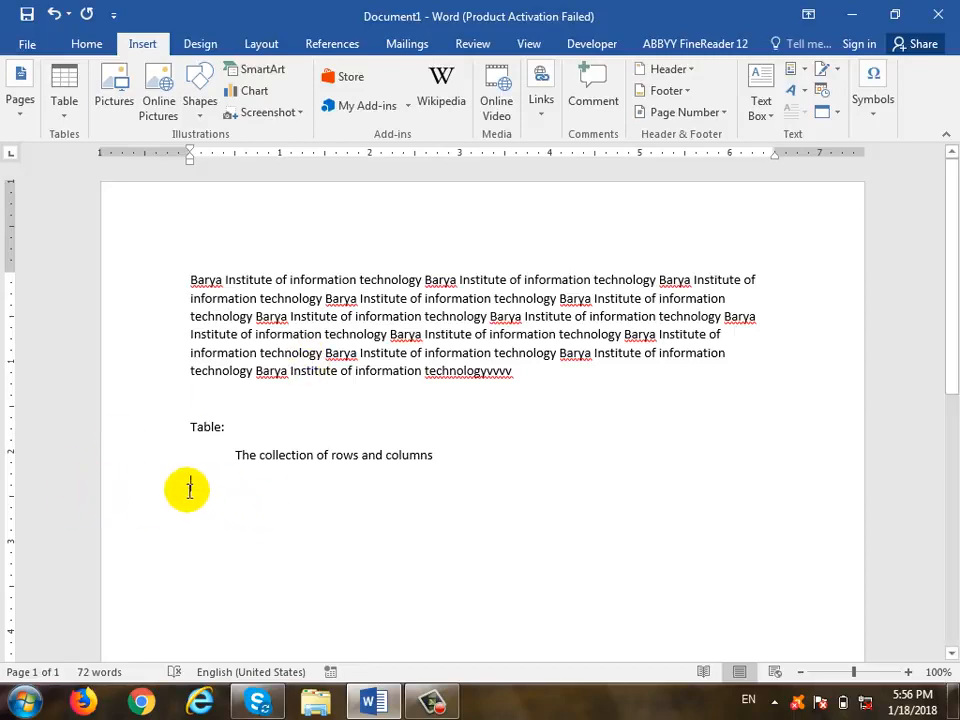
scroll(210, 480, "down", 1)
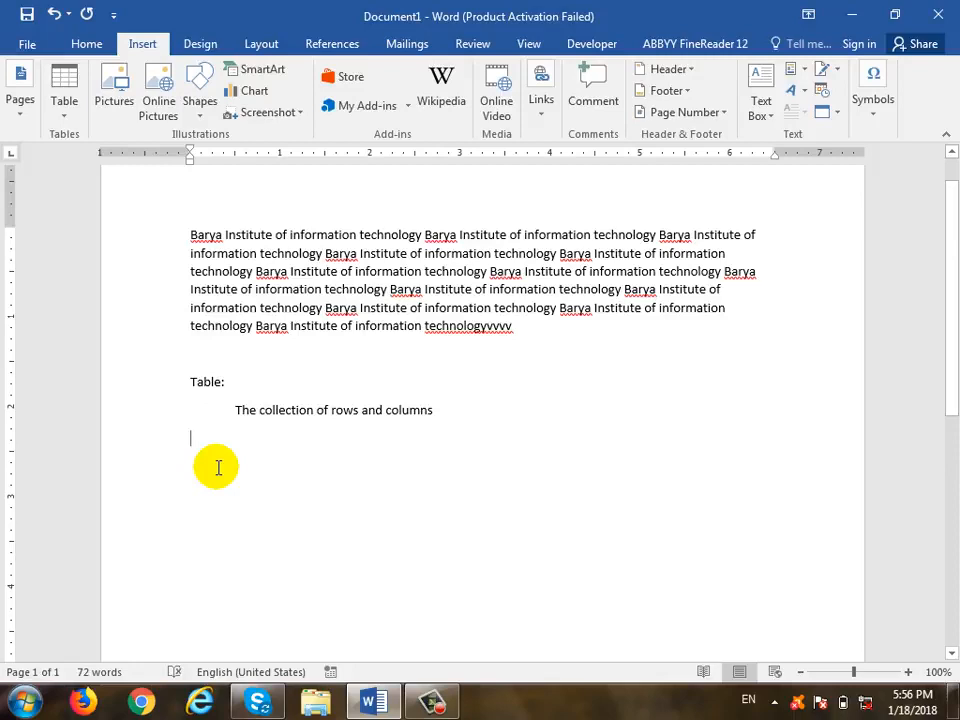
left_click(66, 115)
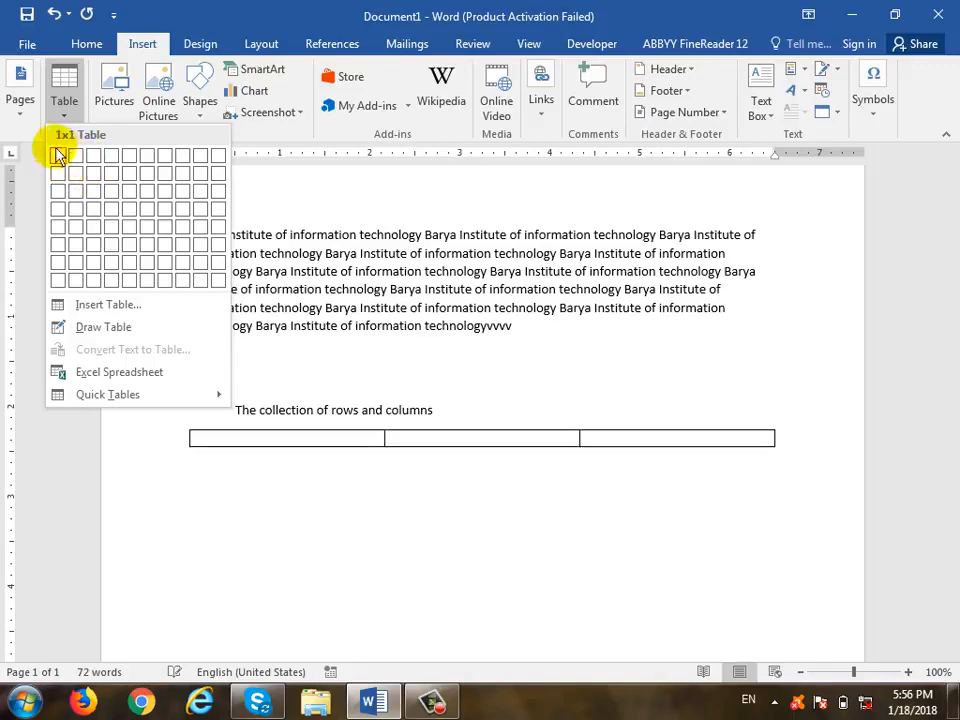
- Insert a 3x3 table and enter the headers Name, Windows and Word
left_click(99, 197)
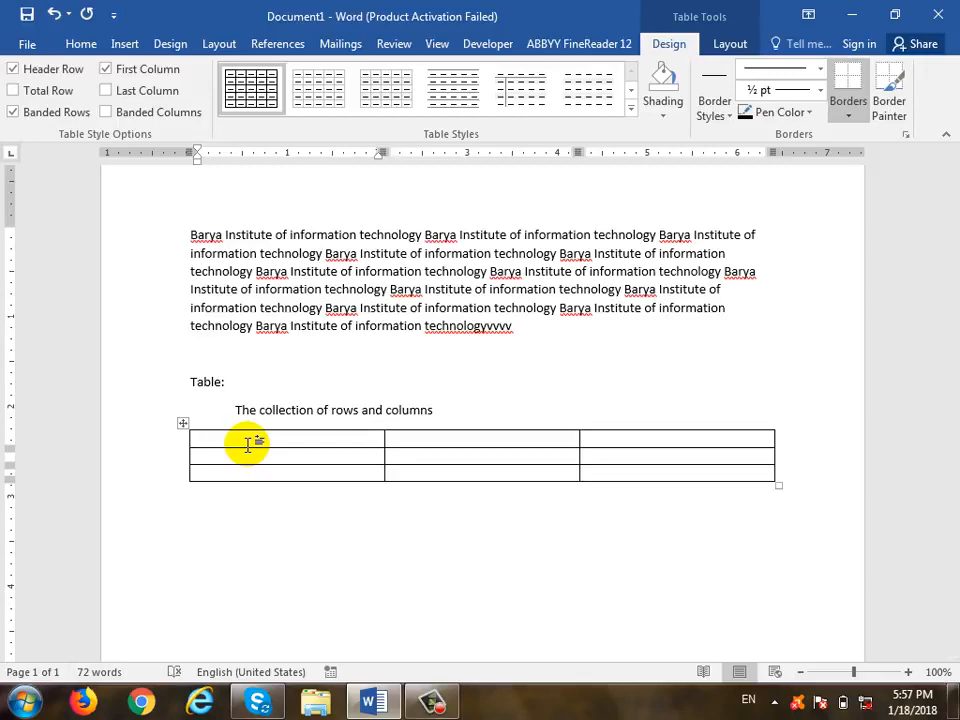
type("Name")
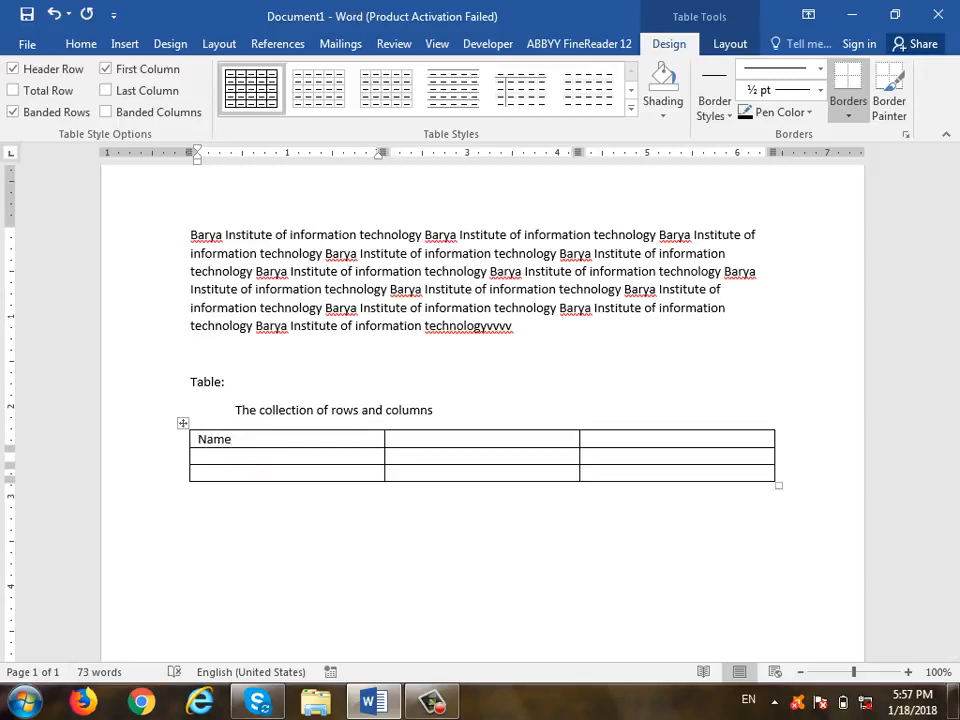
left_click(435, 445)
type("Windows")
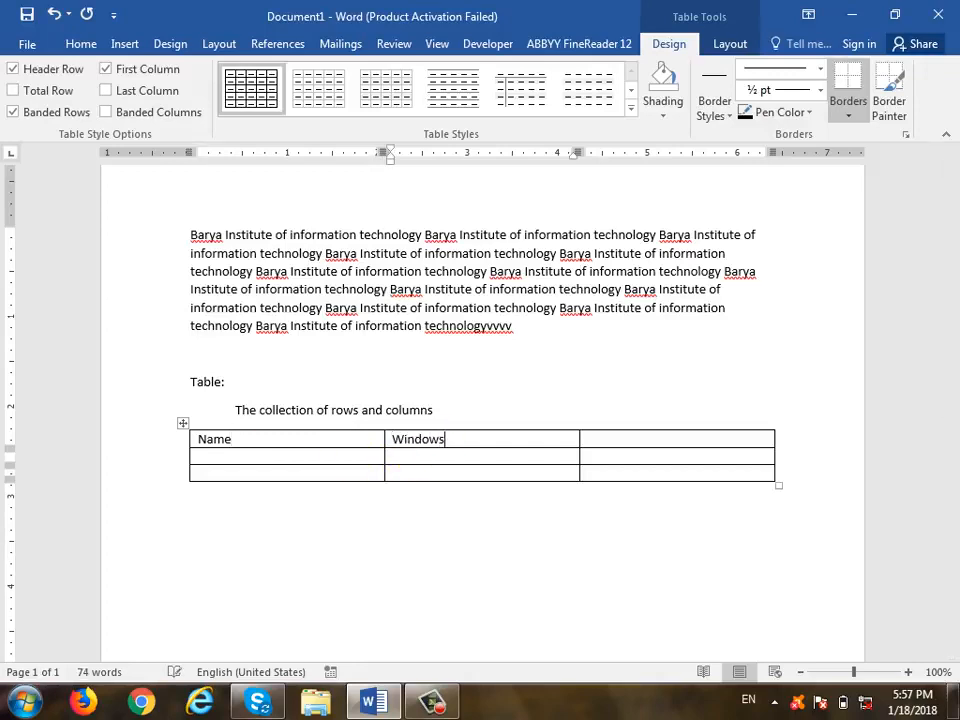
key("Tab")
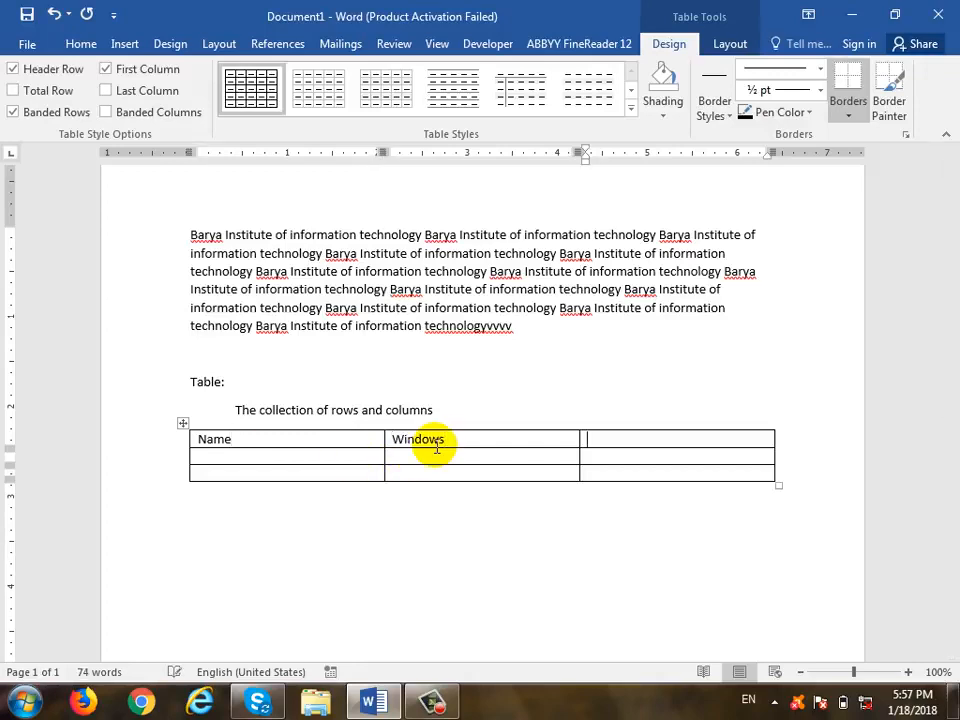
type("Pro")
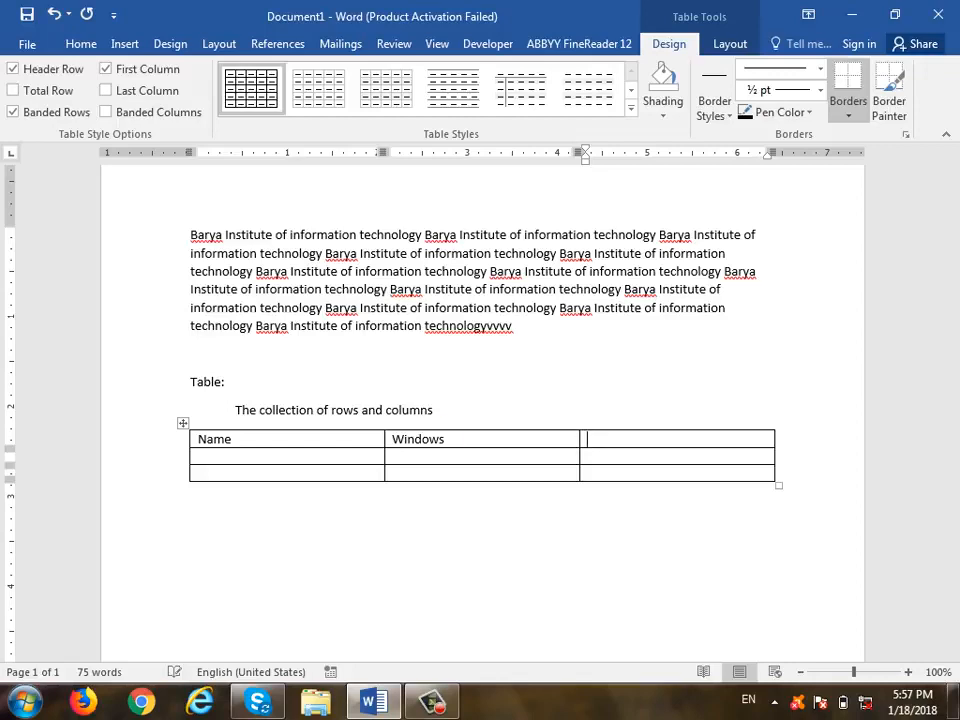
type("Word")
key("Tab")
- Fill two rows with a person's name and scores 67/43 and 45/87, then select the table
type("a")
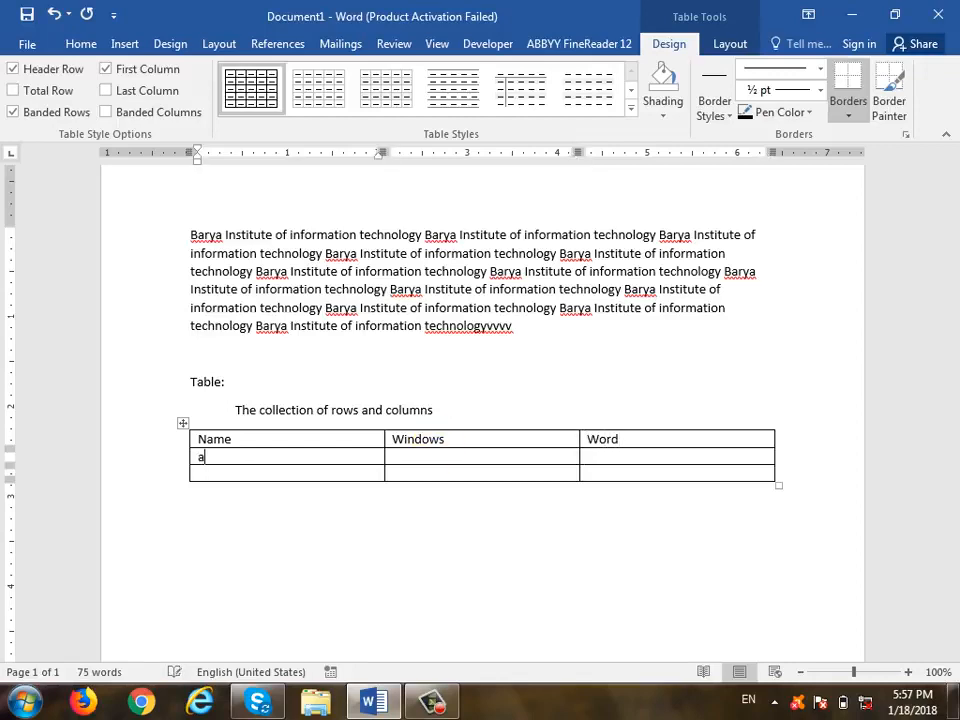
left_click(436, 449)
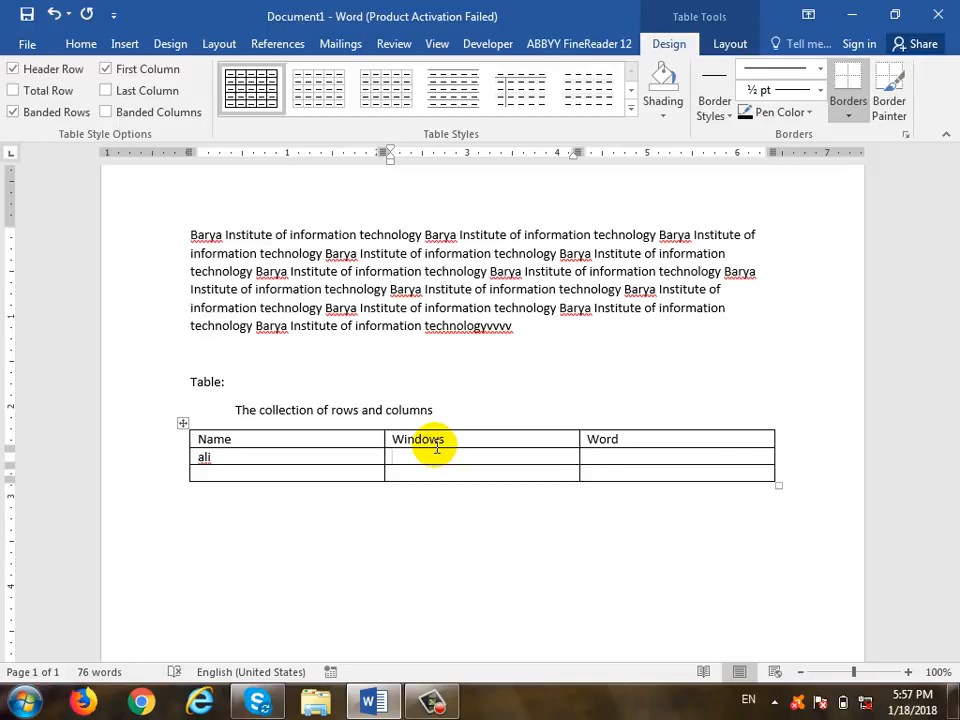
type("67")
key("Tab")
type("43")
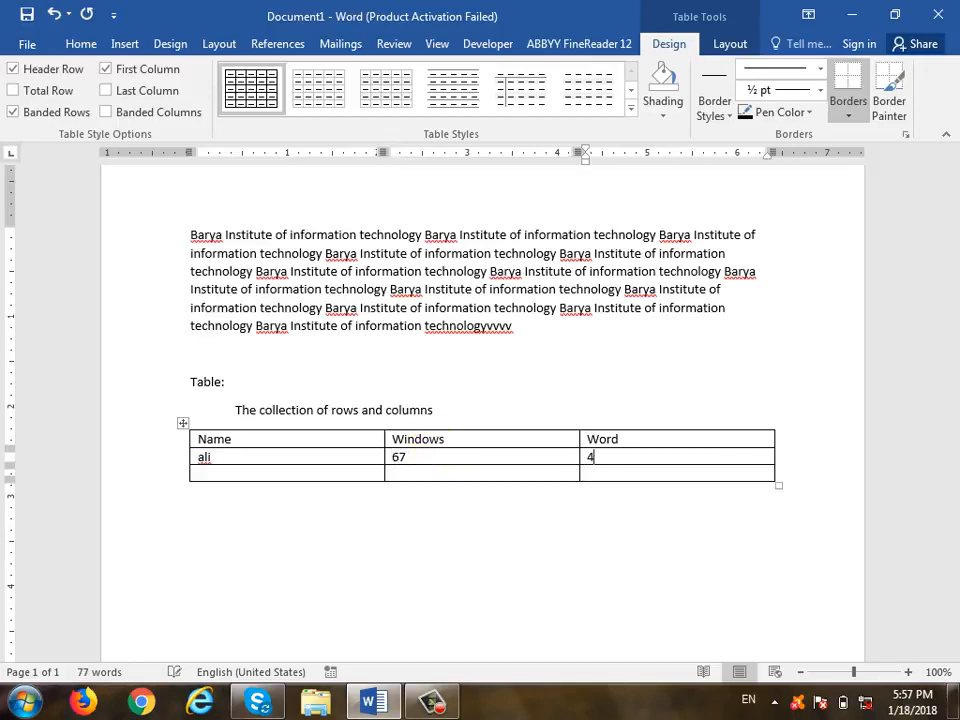
key("Tab")
key("Tab")
type("k")
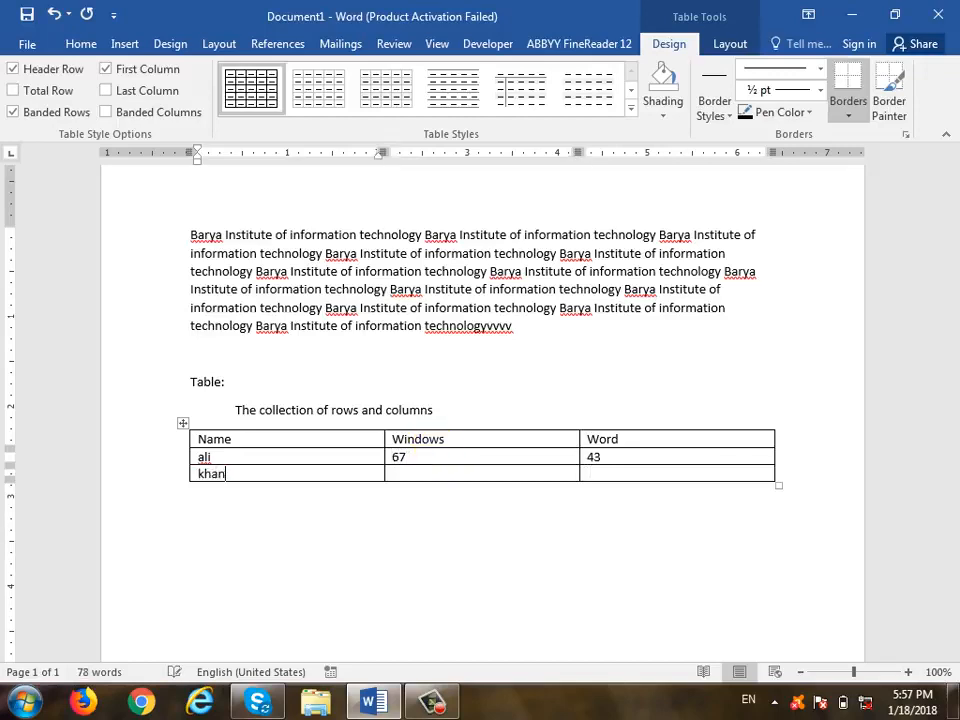
type("han")
key("Tab")
type("45")
key("Tab")
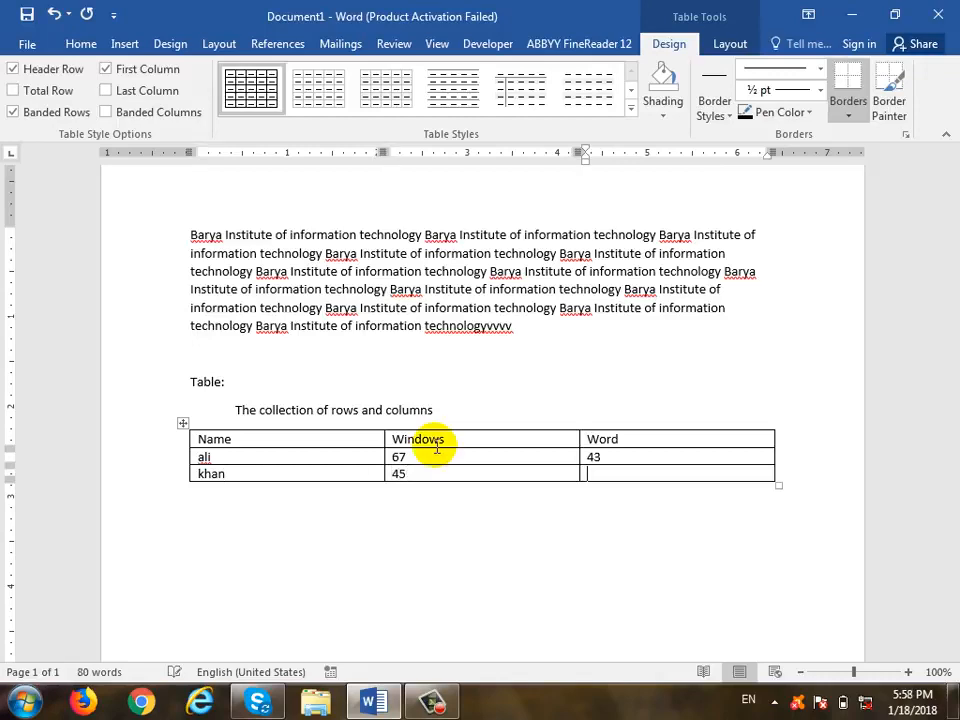
type("87")
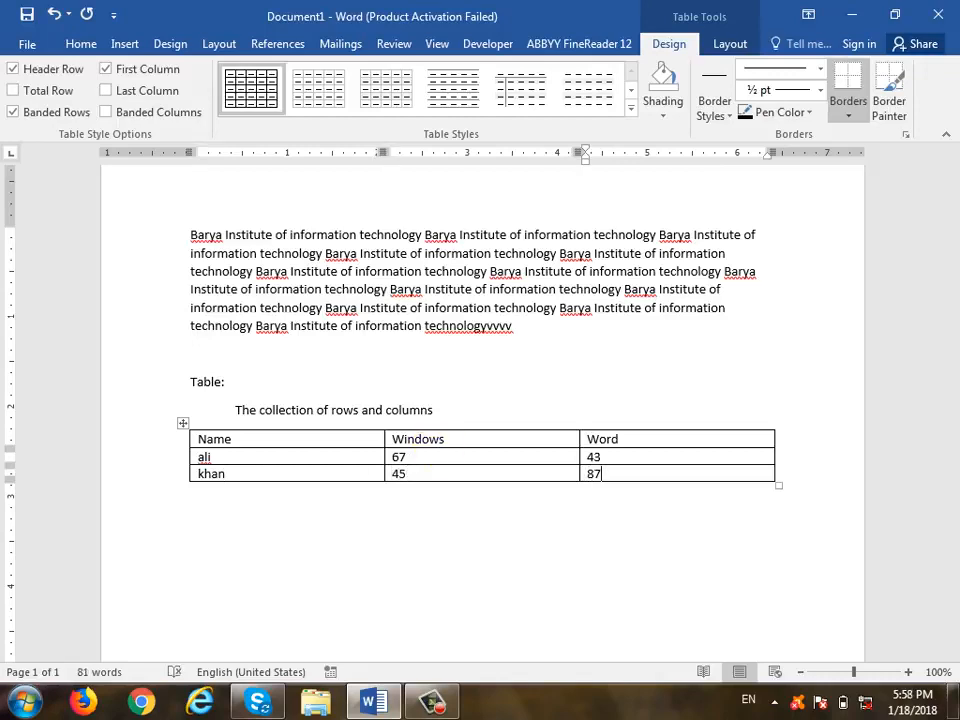
left_click_drag(272, 437, 265, 487)
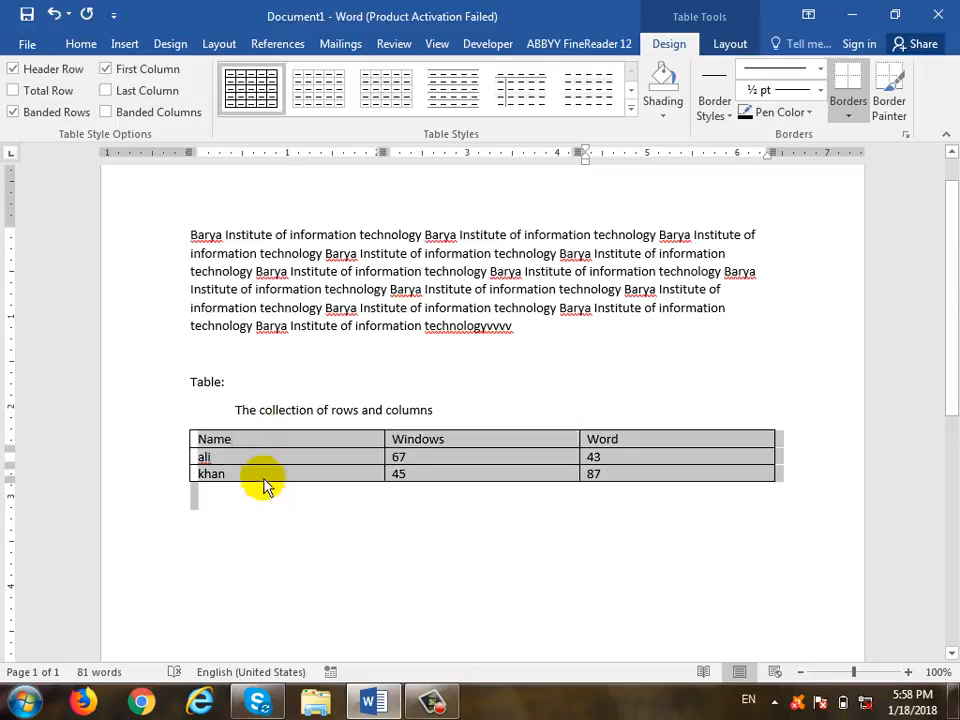
left_click(244, 441)
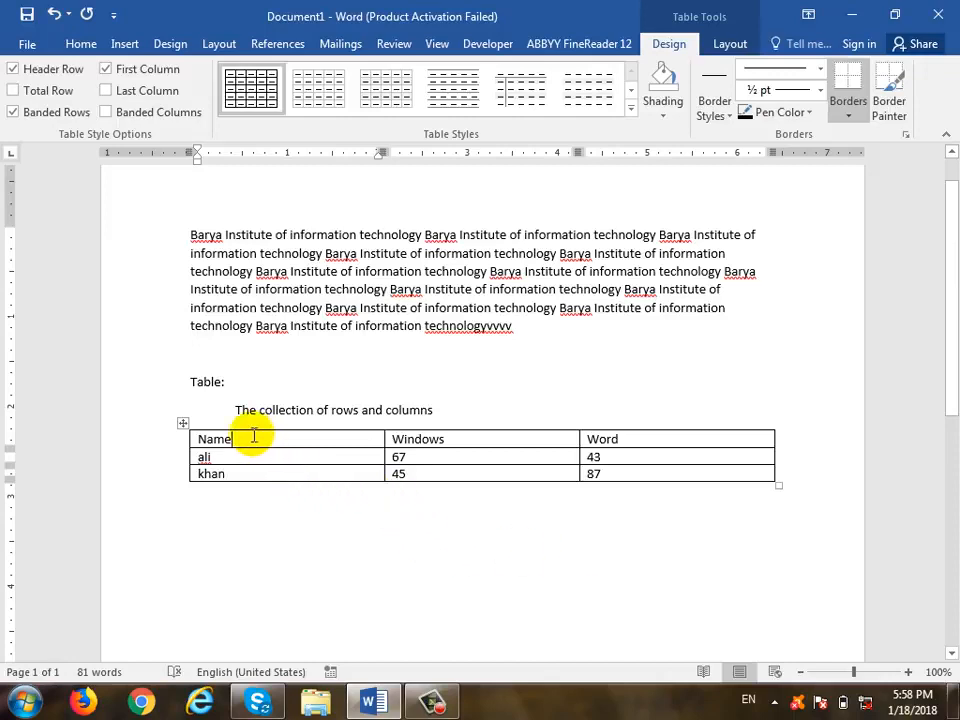
left_click(183, 443)
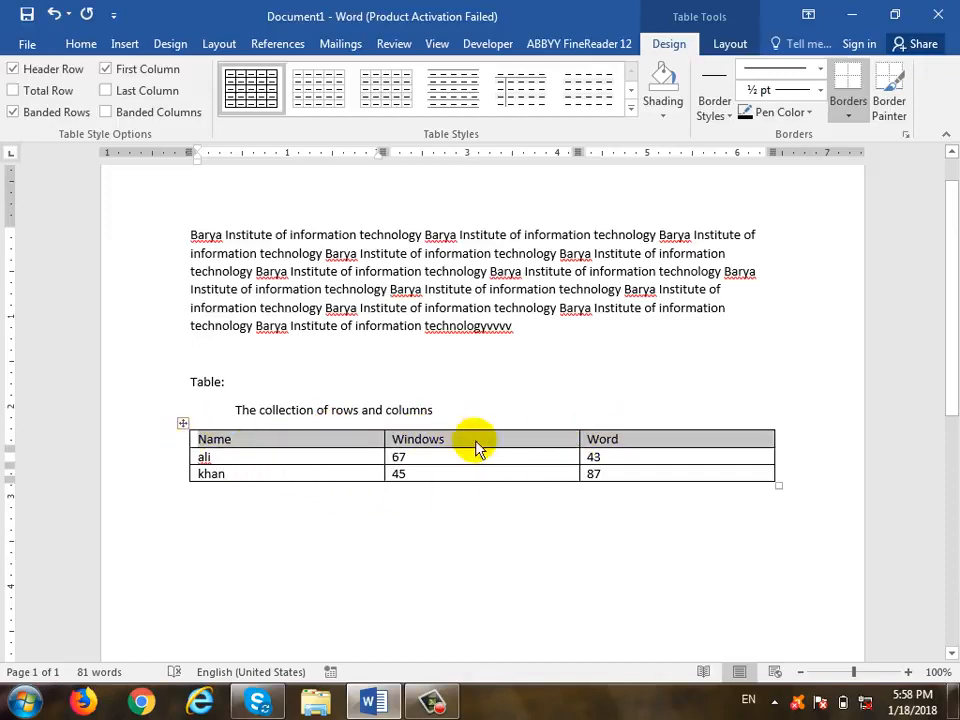
left_click(193, 458)
left_click(220, 459)
left_click_drag(219, 458, 640, 460)
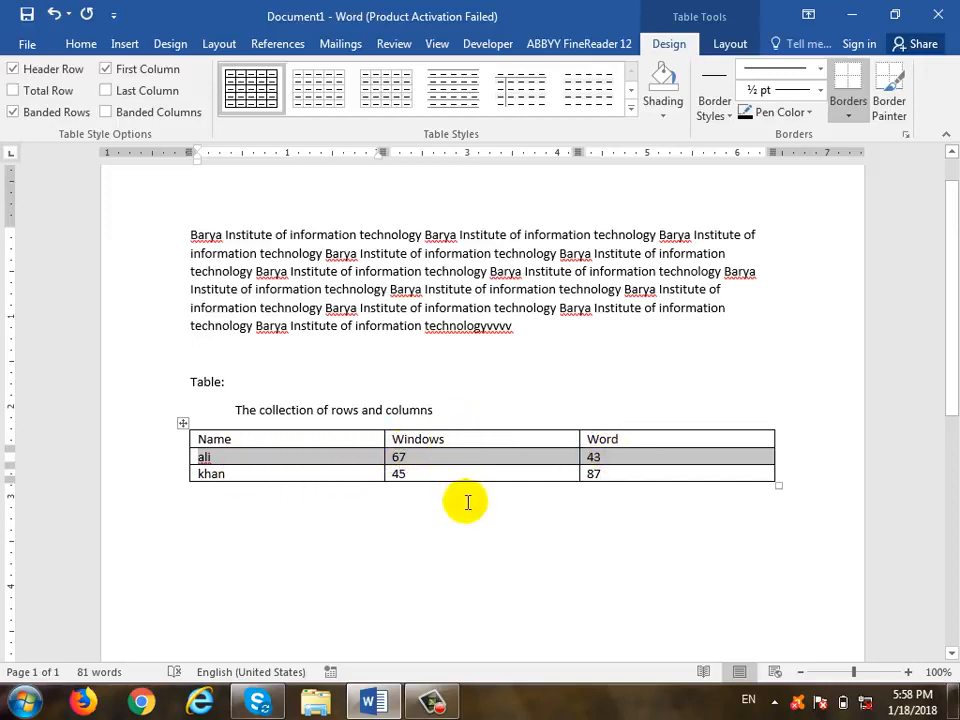
left_click(205, 398)
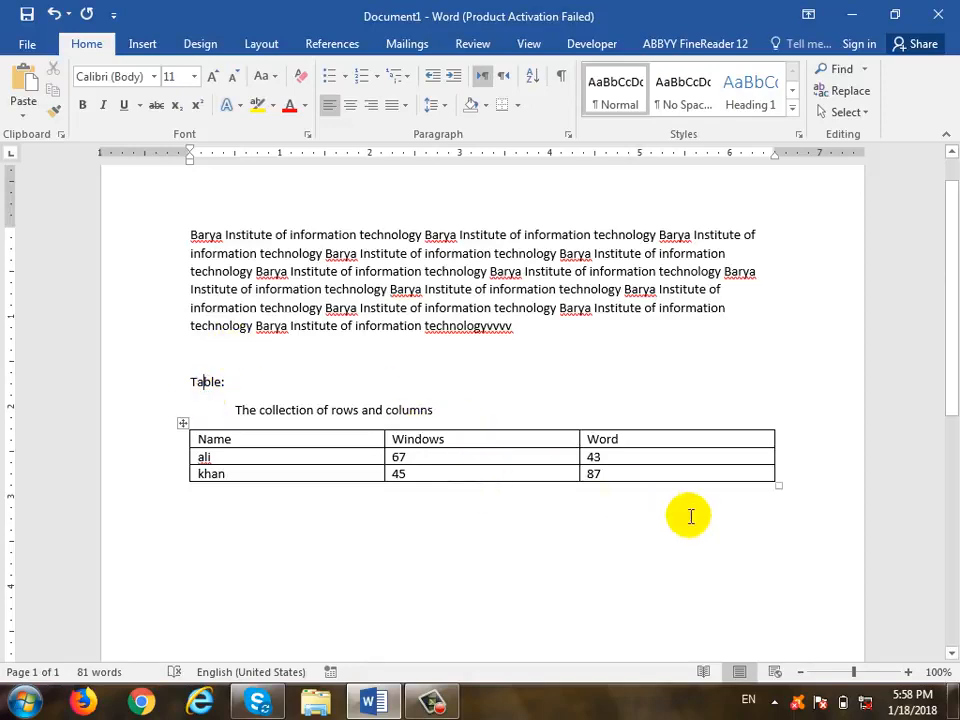
left_click(817, 512)
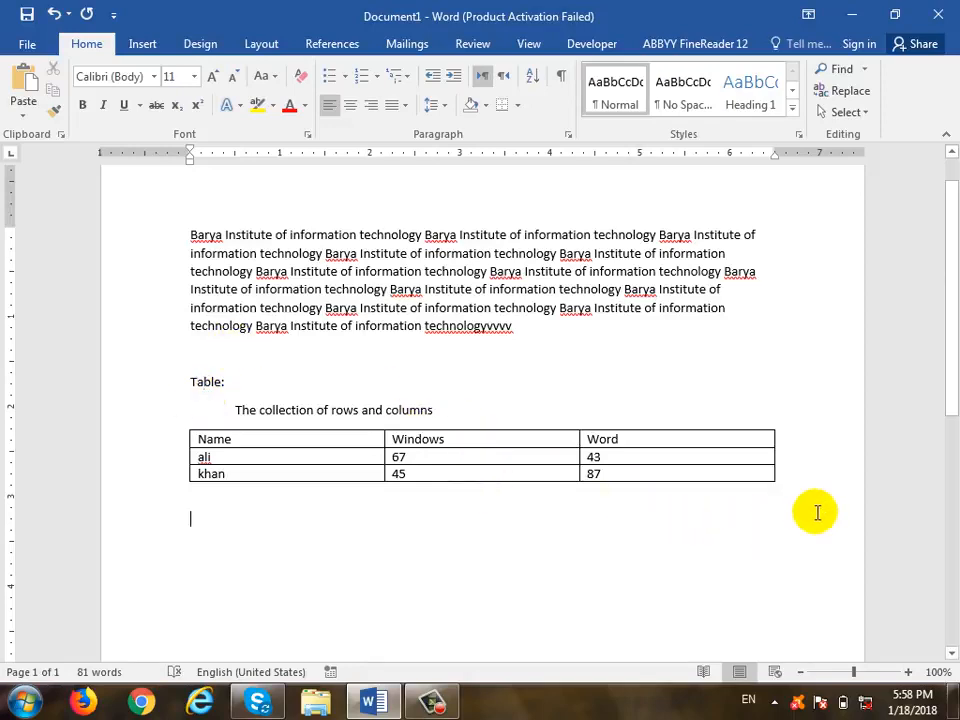
left_click(146, 44)
- Insert an empty 4-column, 10-row table through the Insert Table dialog
left_click(66, 112)
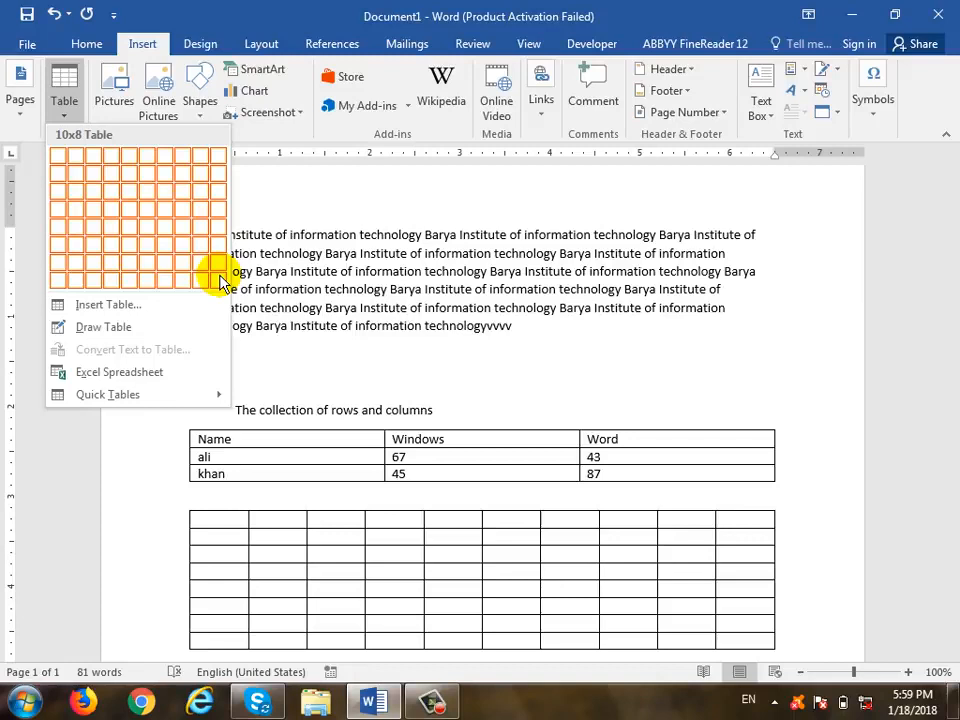
left_click(98, 308)
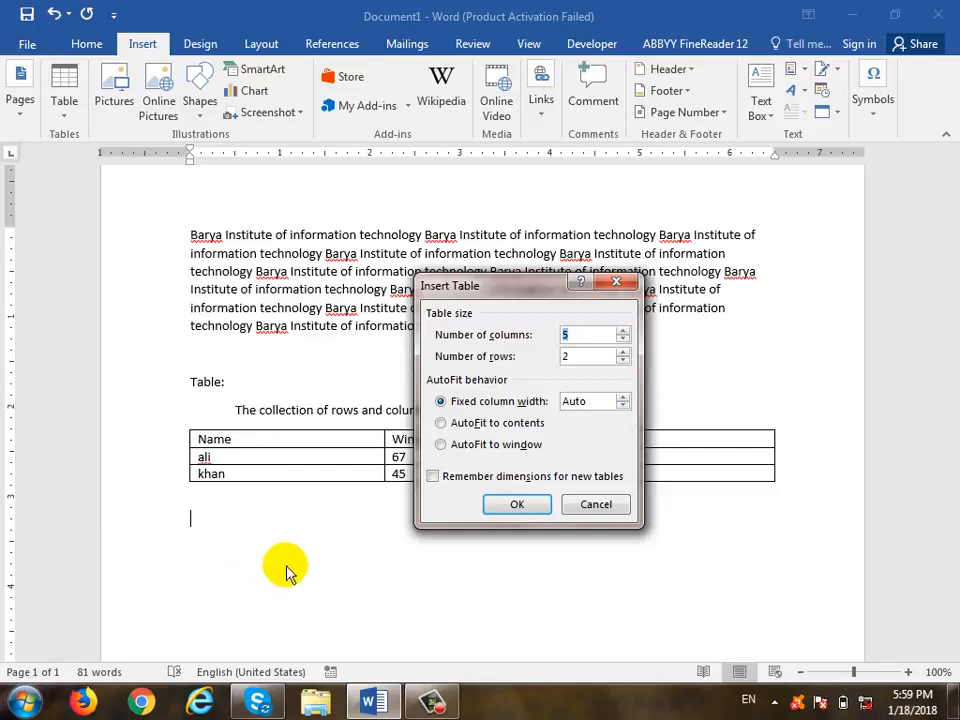
type("4")
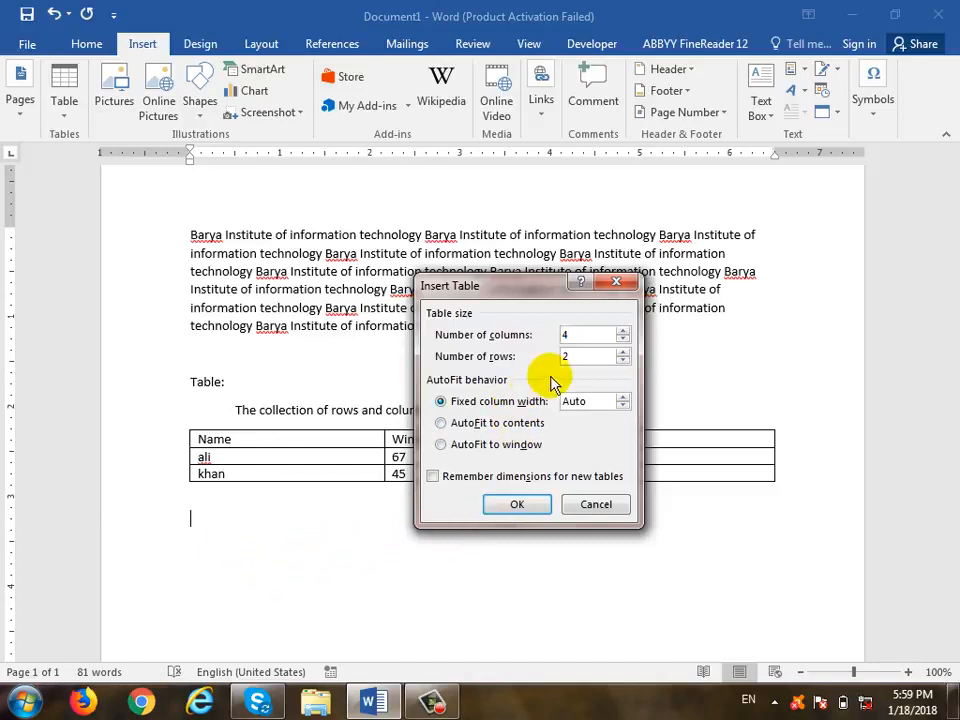
left_click_drag(580, 354, 532, 354)
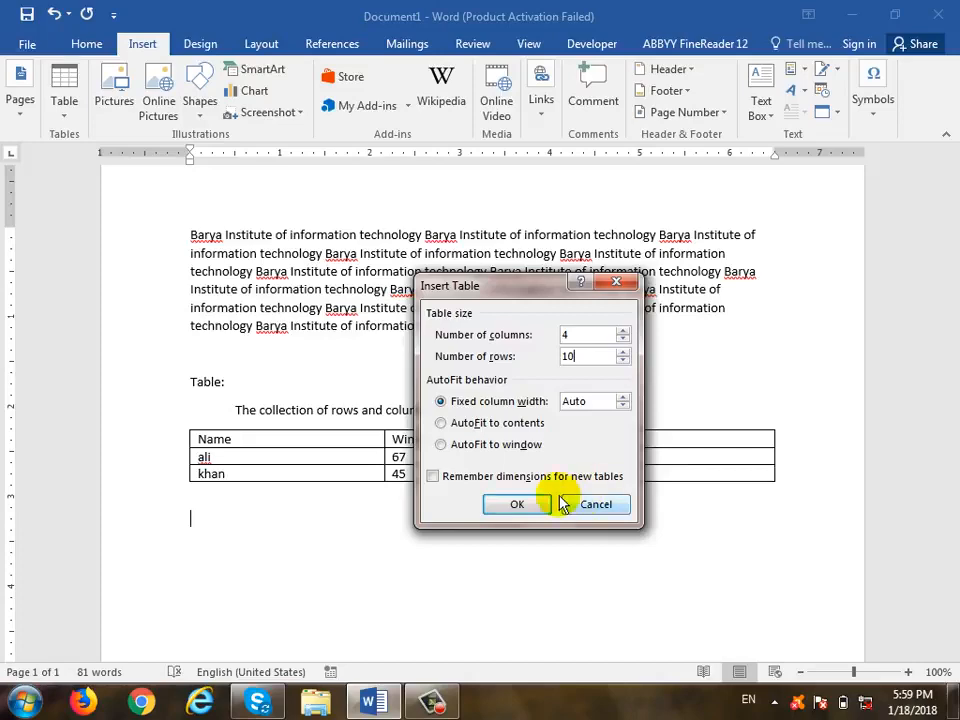
left_click(508, 507)
scroll(535, 485, "down", 4)
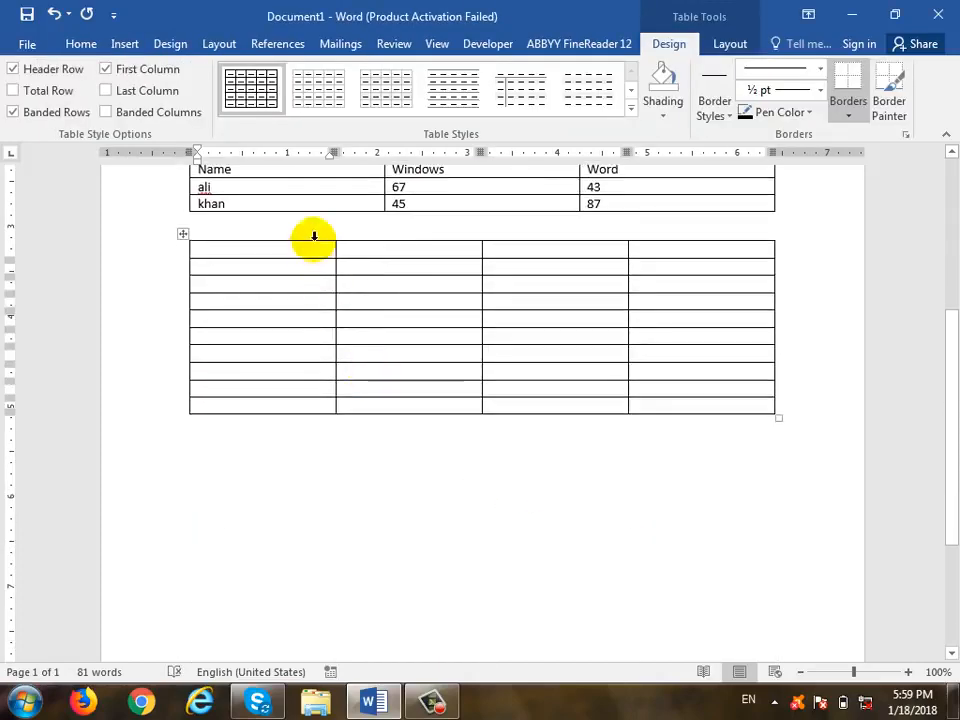
mouse_move(640, 245)
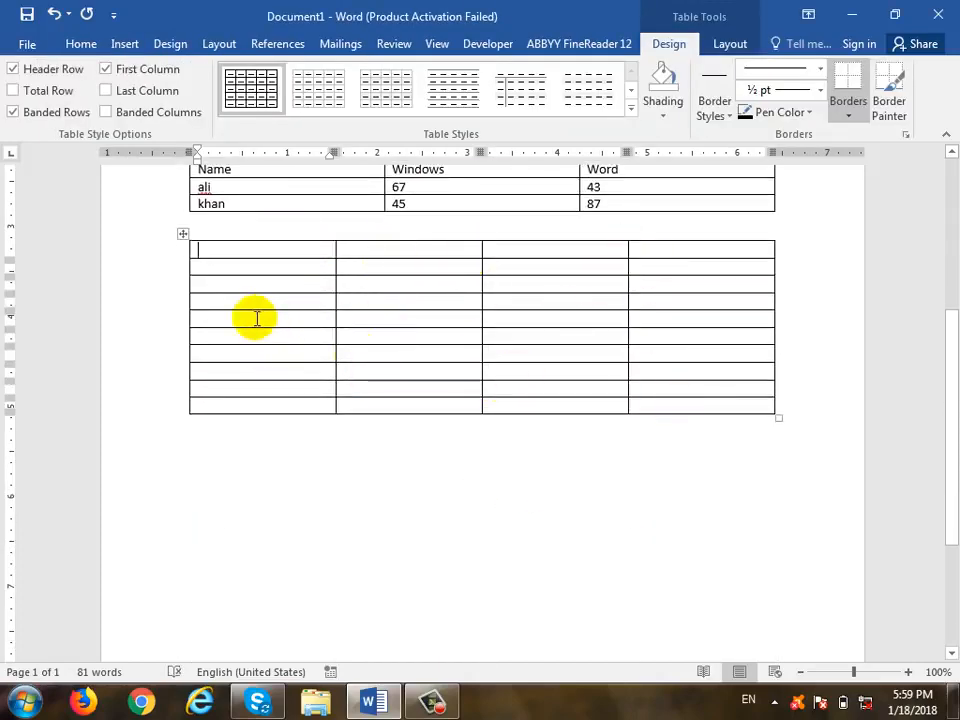
- Below the grid table, switch to Draw Table and draw the new table's outer border
left_click(322, 474)
scroll(268, 448, "up", 5)
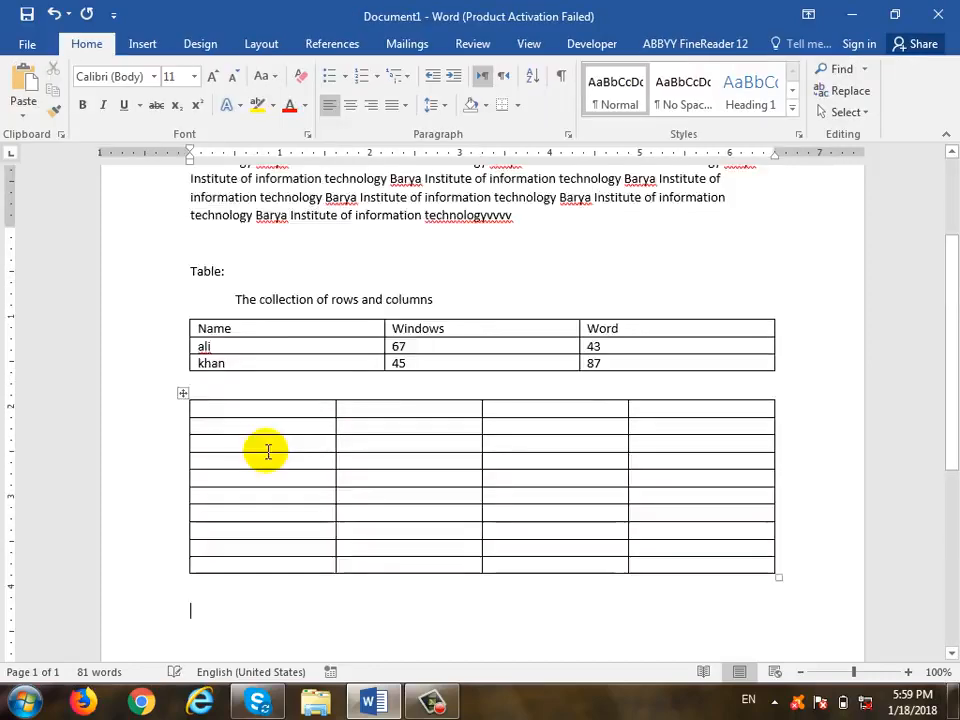
scroll(257, 516, "down", 3)
left_click(142, 45)
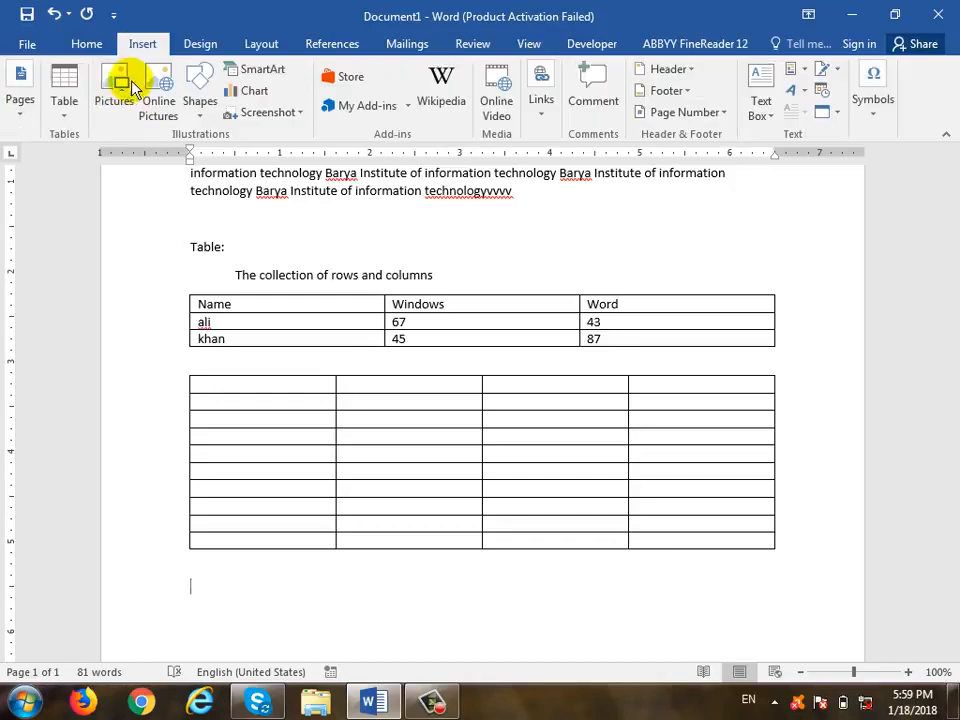
left_click(64, 98)
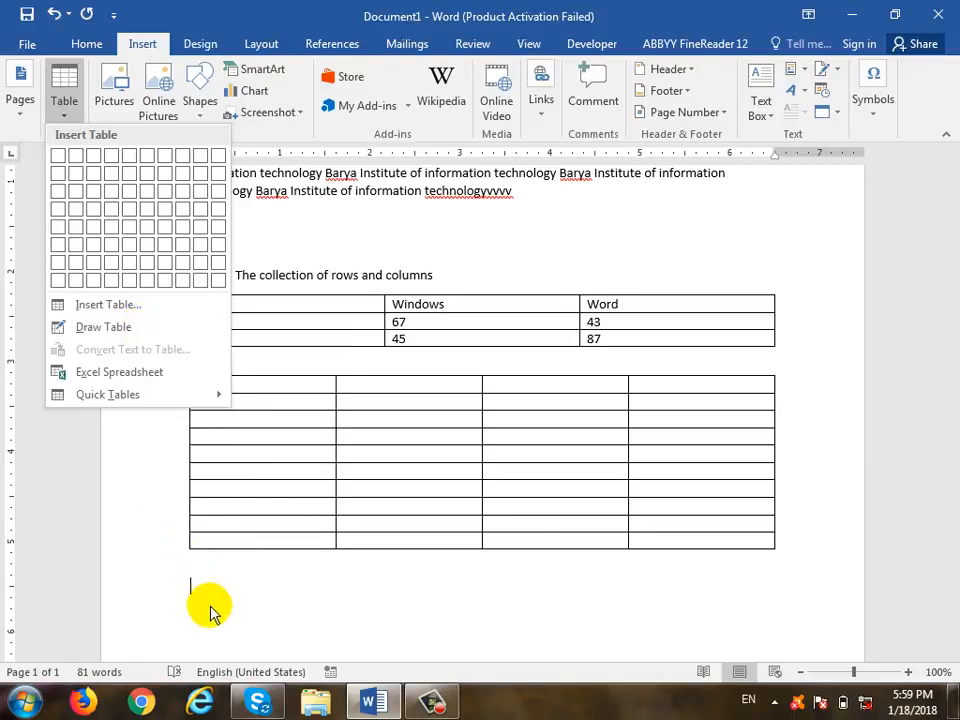
left_click(125, 328)
scroll(245, 468, "down", 5)
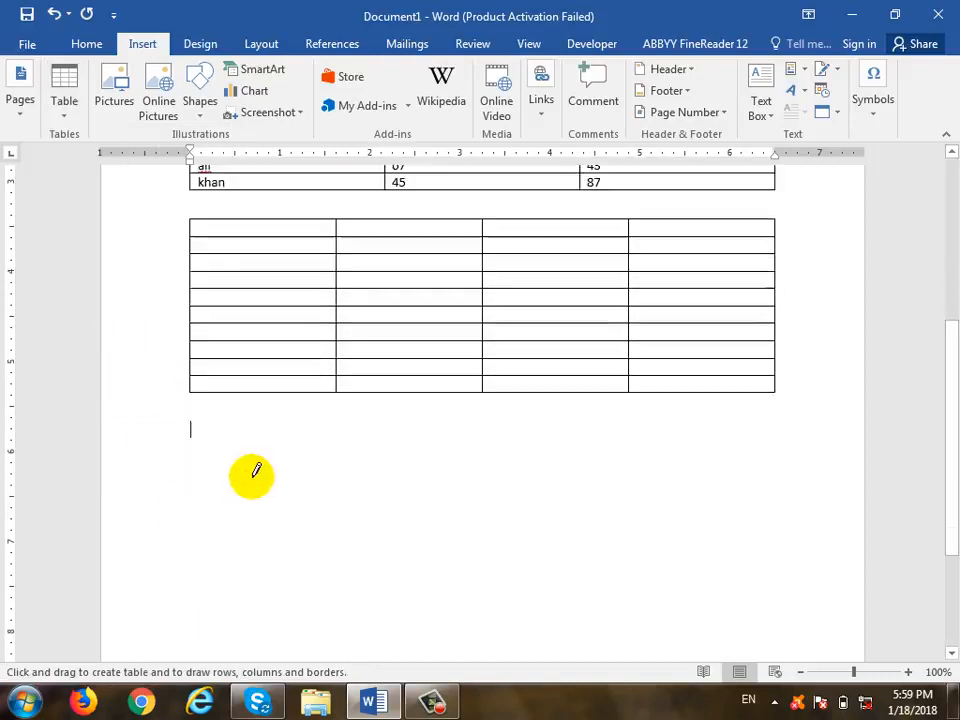
mouse_move(198, 315)
left_mouse_down()
mouse_move(257, 360)
mouse_move(611, 422)
mouse_move(774, 499)
left_mouse_up()
- Draw three column dividers and two row lines, making the top row thin
left_click_drag(377, 312, 378, 494)
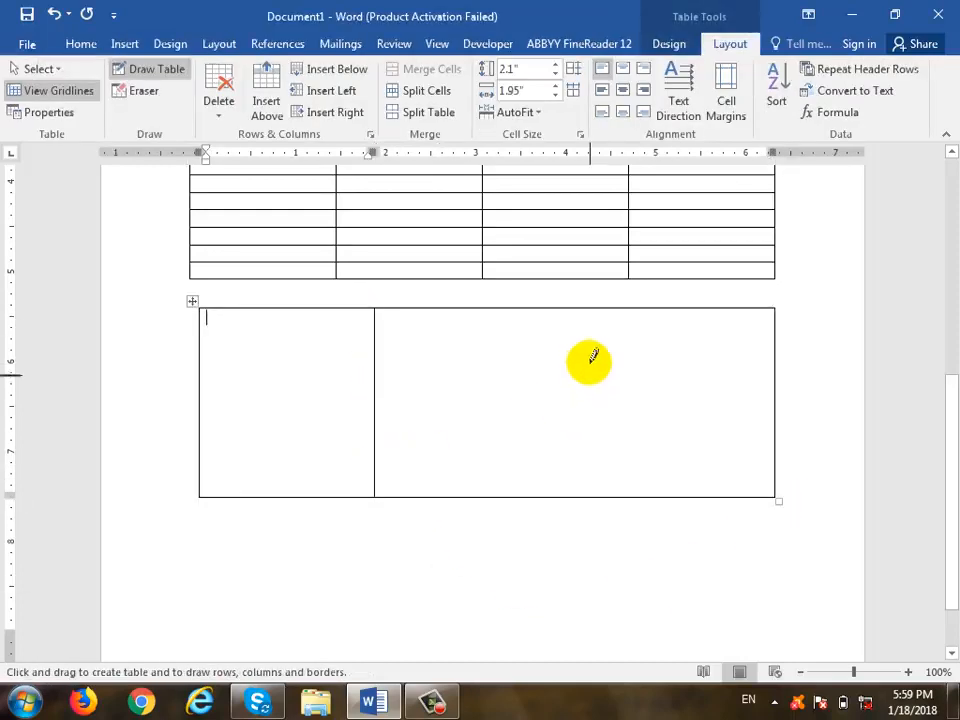
mouse_move(511, 311)
left_mouse_down()
mouse_move(520, 460)
mouse_move(512, 496)
left_mouse_up()
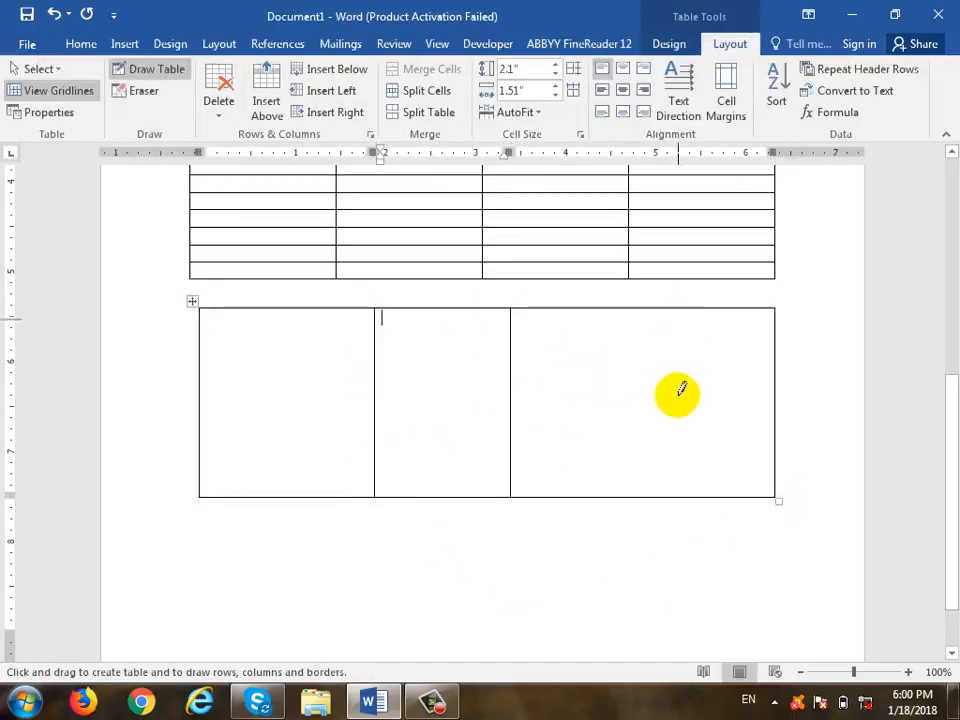
left_click_drag(677, 312, 640, 495)
left_click_drag(205, 340, 690, 332)
left_click_drag(219, 427, 765, 427)
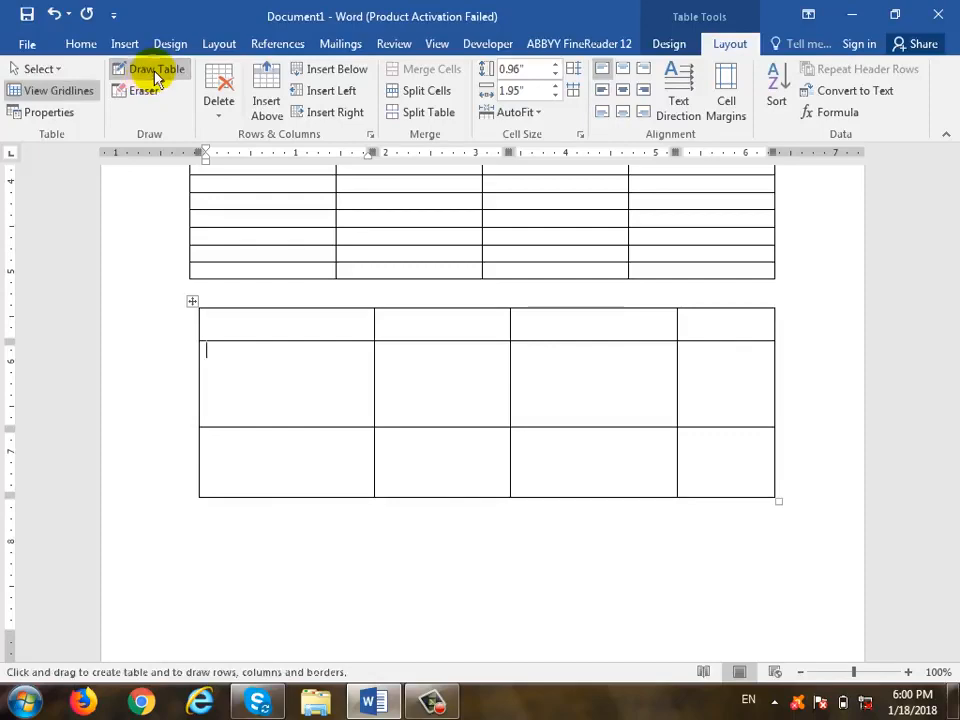
- Type the list of names on separate lines below the drawn table
left_click(360, 540)
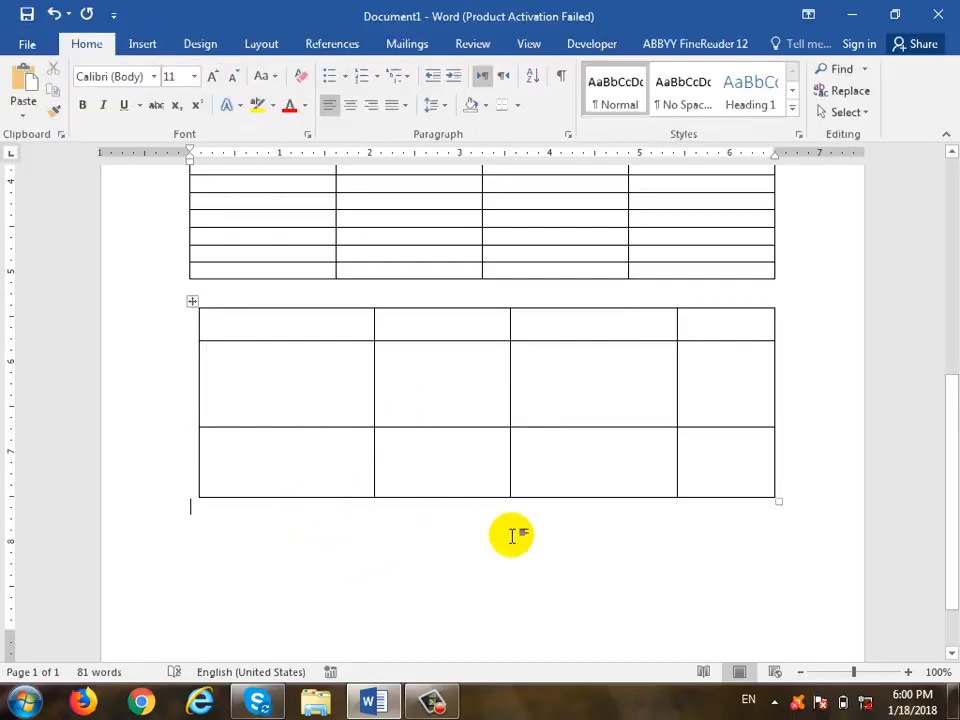
left_click(142, 44)
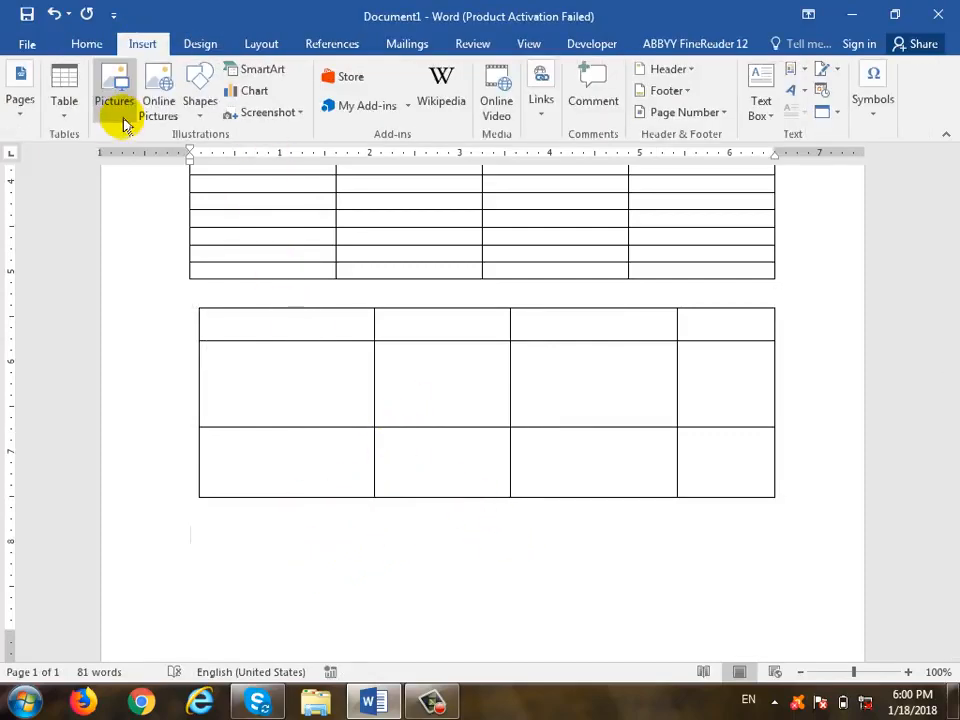
left_click(70, 112)
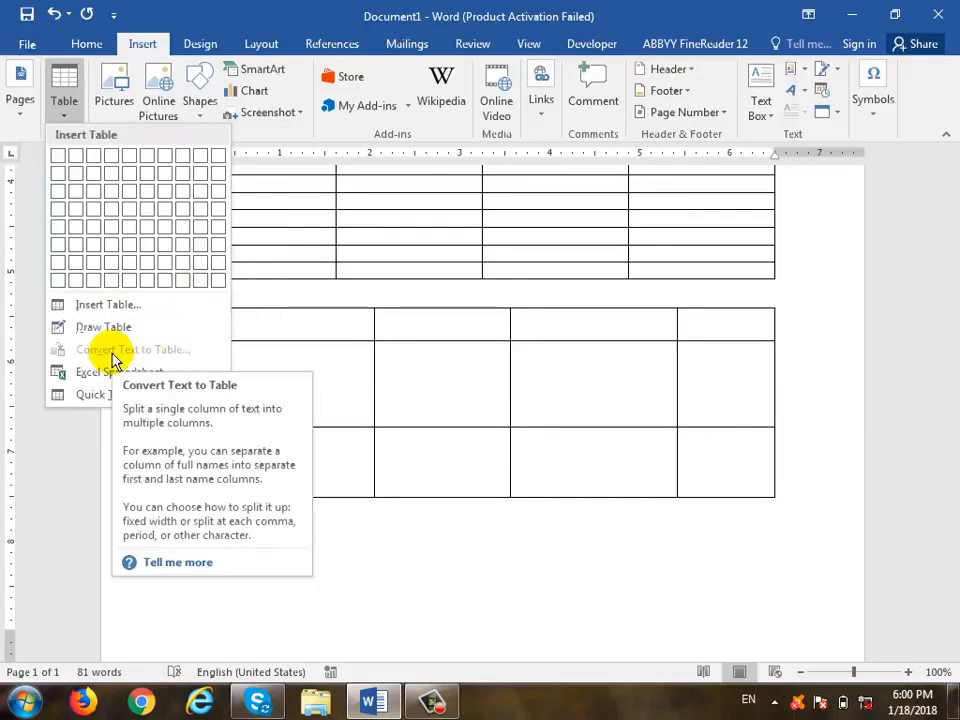
left_click(435, 592)
scroll(400, 560, "down", 2)
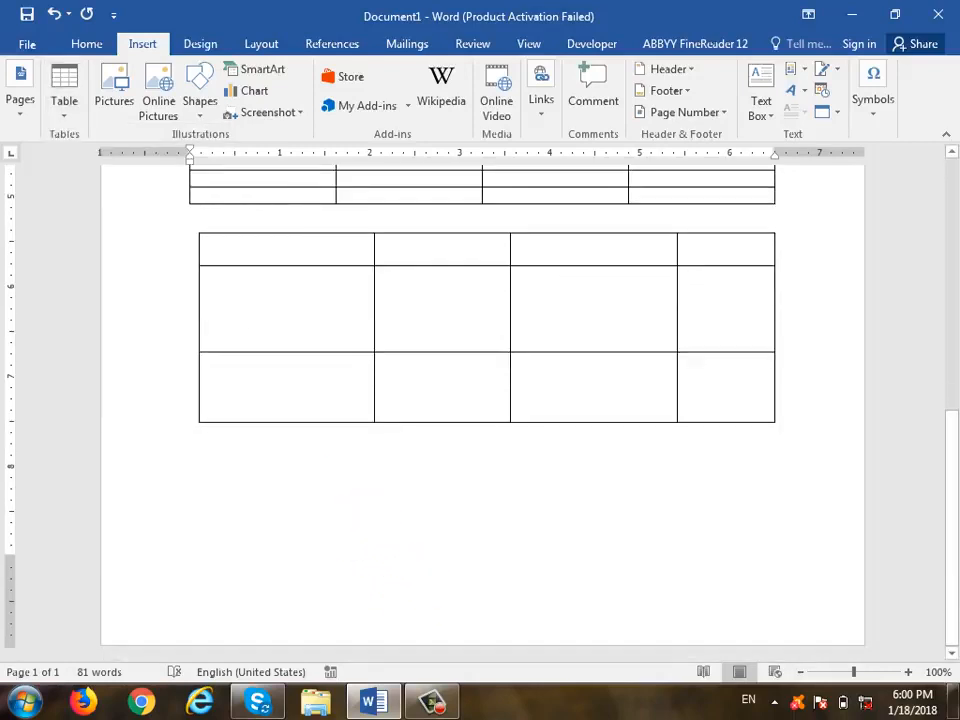
type("ali")
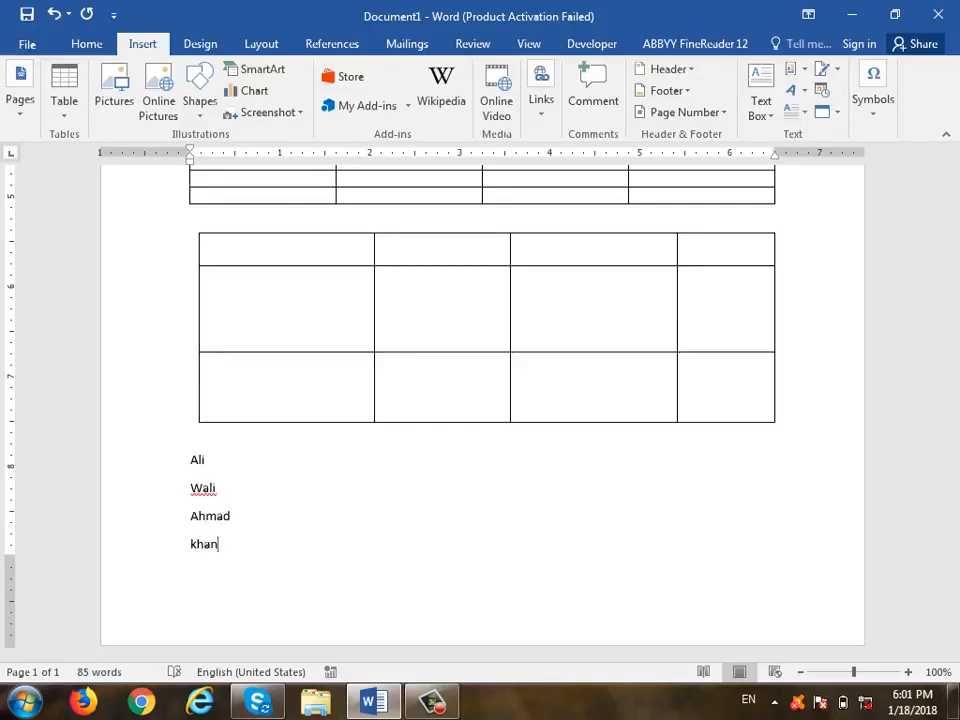
key("shift+Return")
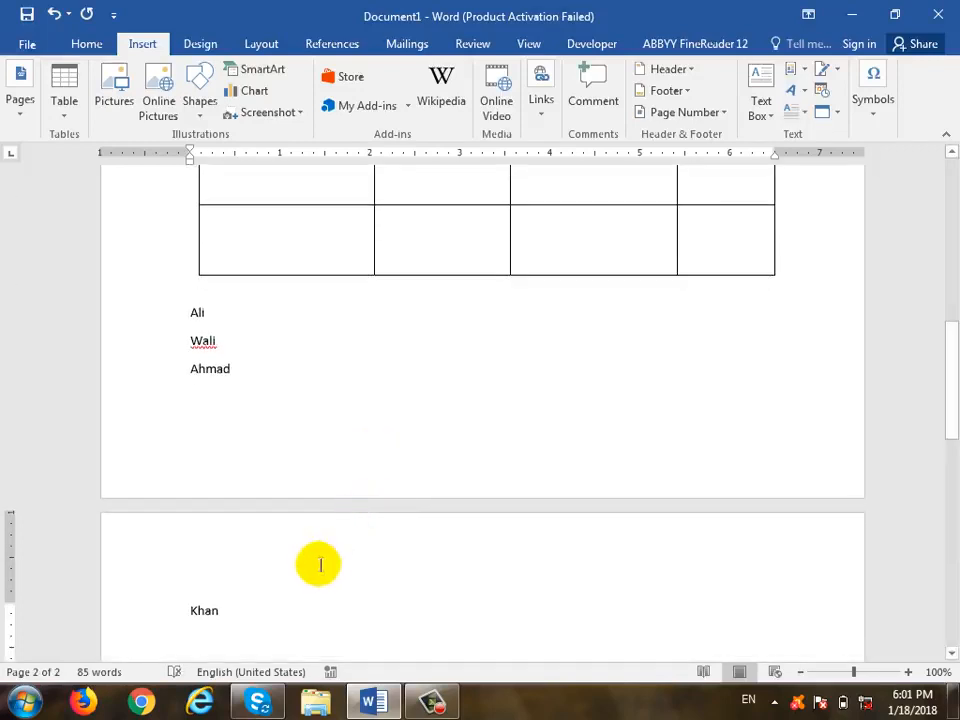
- Select the four typed names
left_click_drag(236, 609, 170, 324)
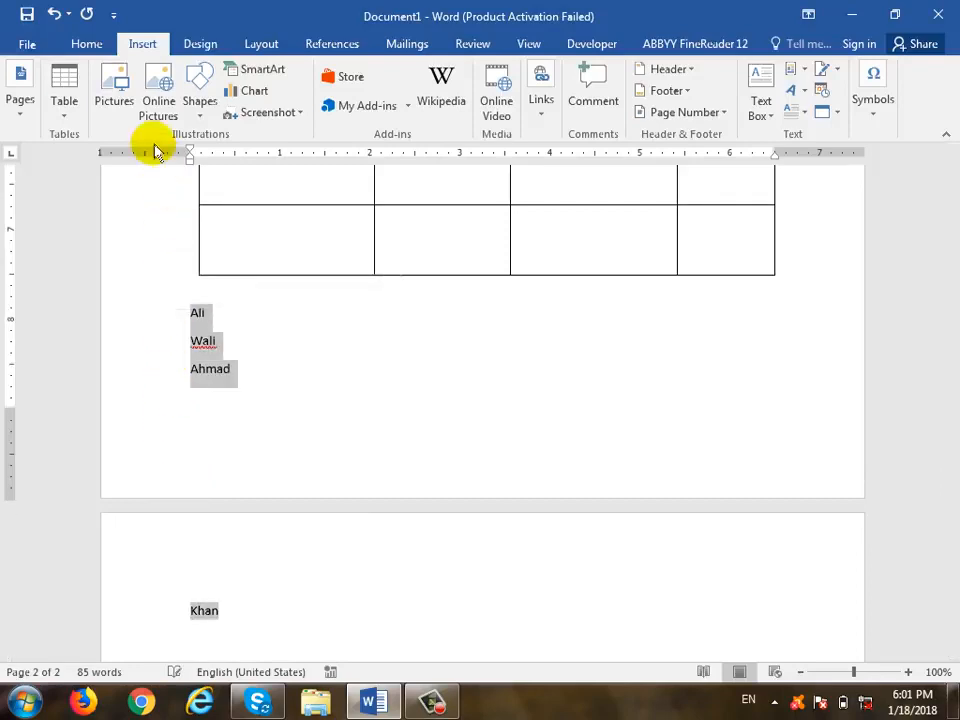
left_click(59, 108)
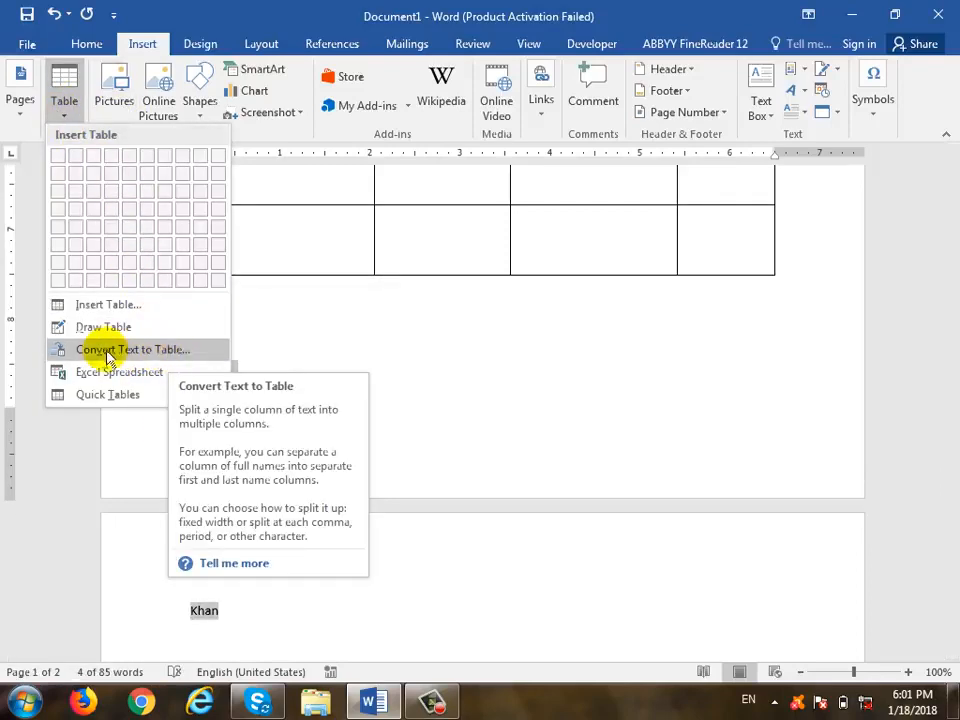
left_click(303, 330)
left_click(272, 311)
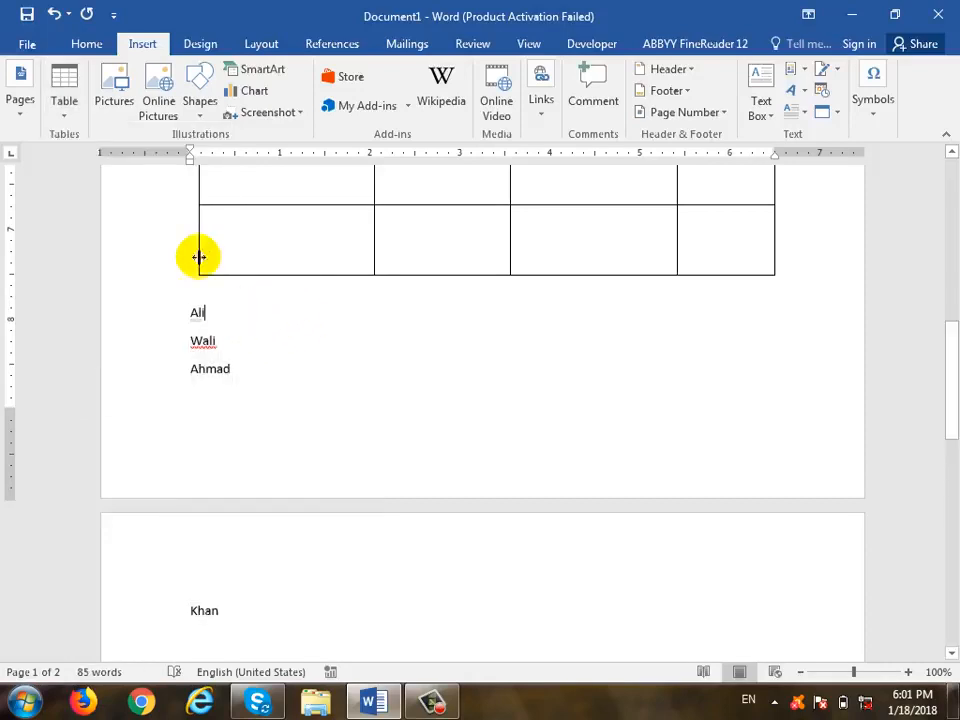
left_click(68, 122)
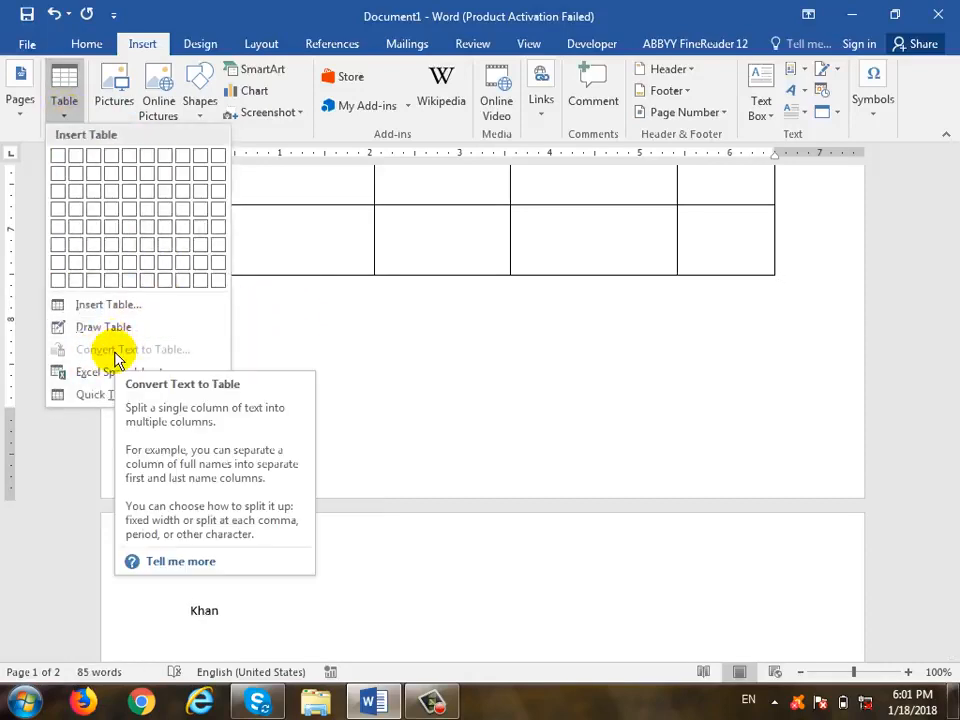
left_click(225, 613)
left_click_drag(225, 613, 167, 321)
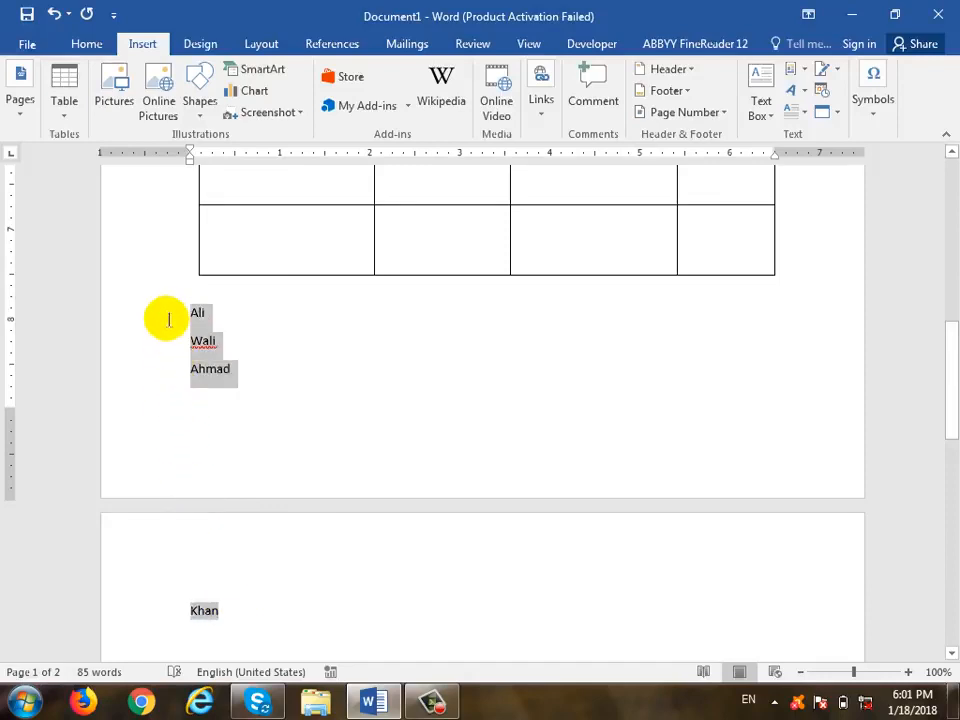
- Convert the selected names into a one-column table, then move to the empty second page
left_click(64, 122)
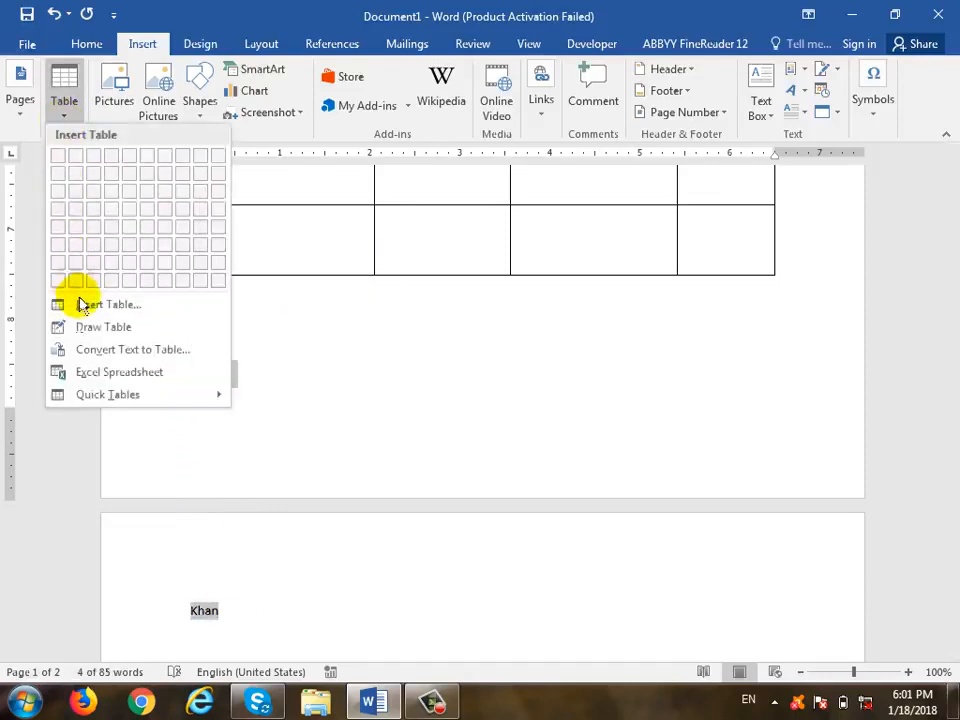
left_click(130, 358)
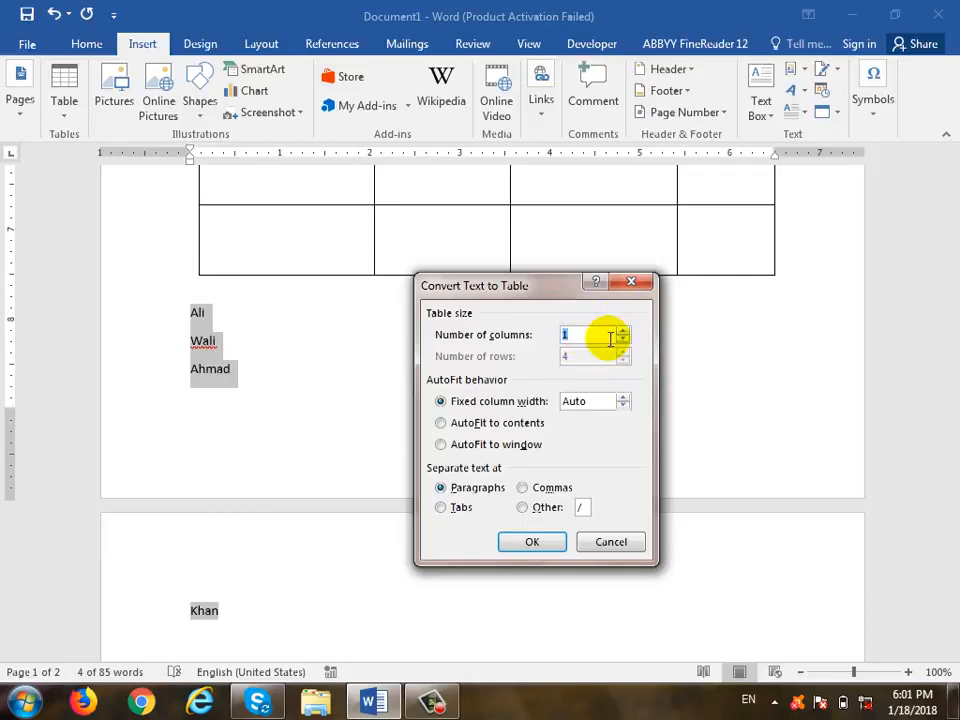
left_click(545, 550)
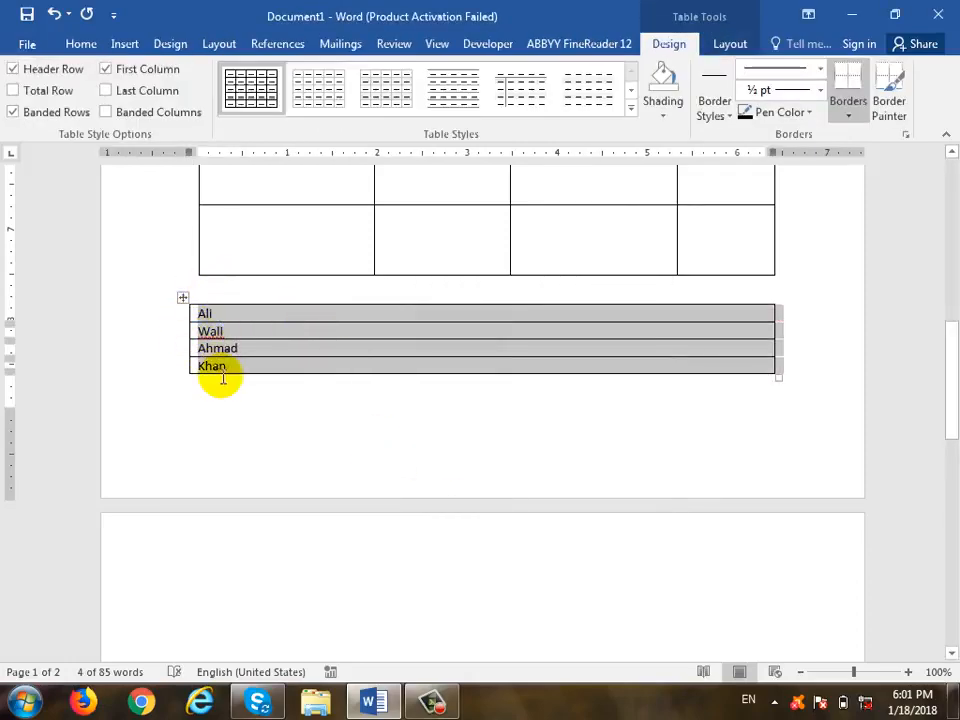
left_click(255, 430)
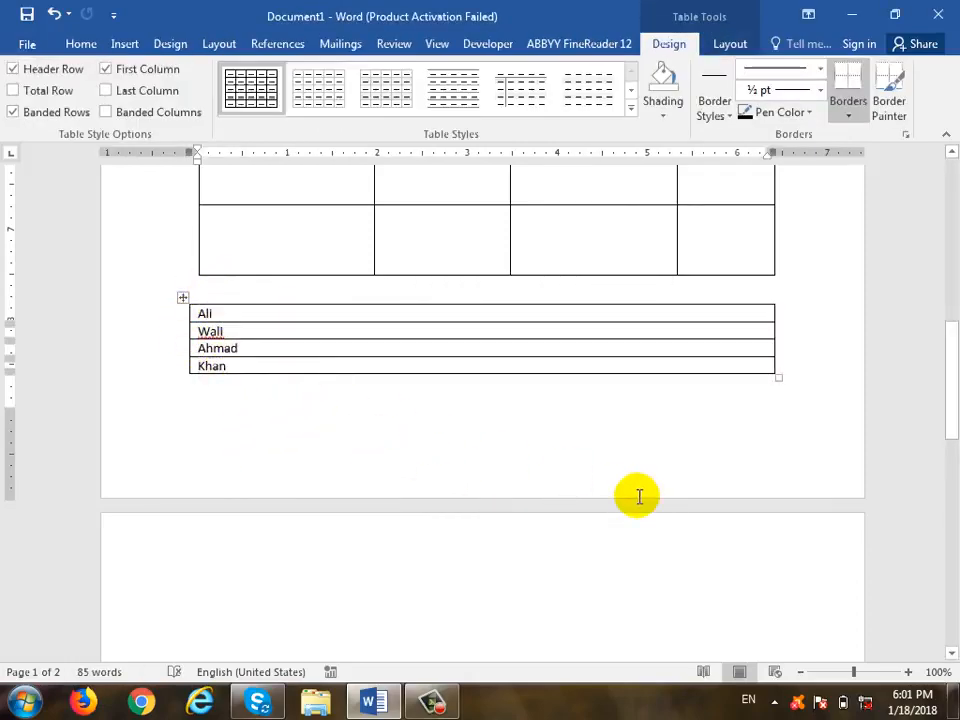
left_click(632, 578)
left_click(142, 44)
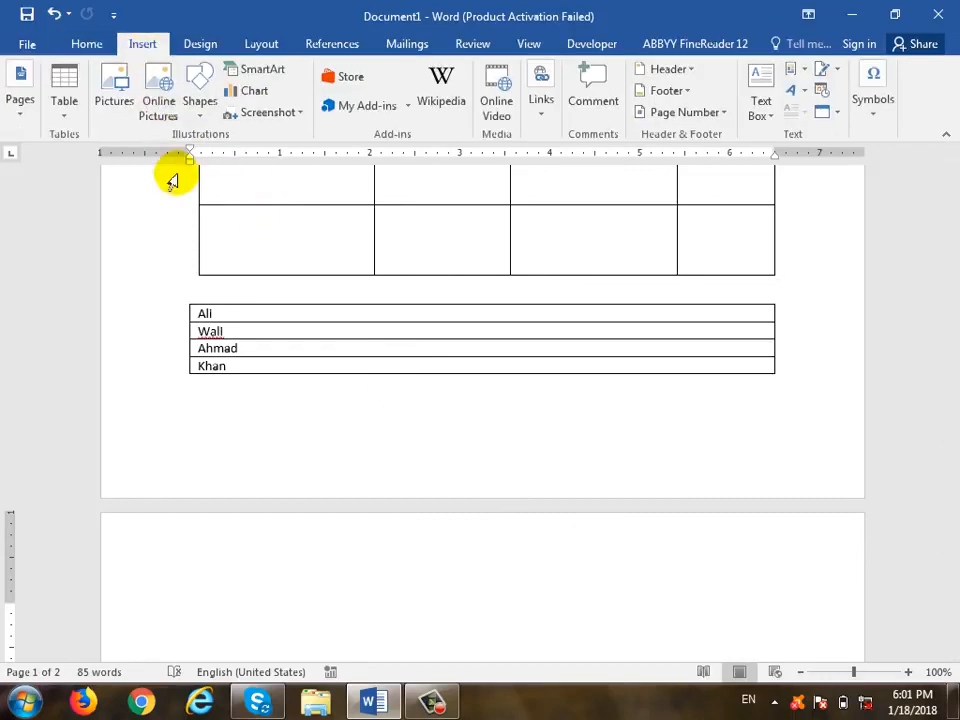
- Embed an Excel spreadsheet on page 2 after a failed Quick Tables attempt
left_click(64, 118)
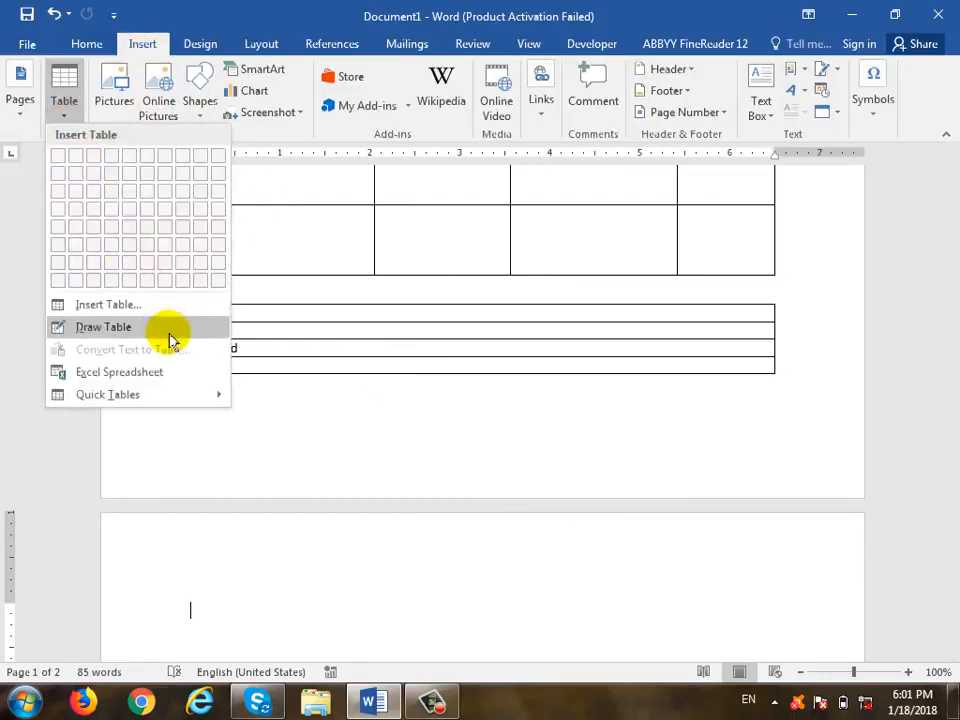
left_click(199, 390)
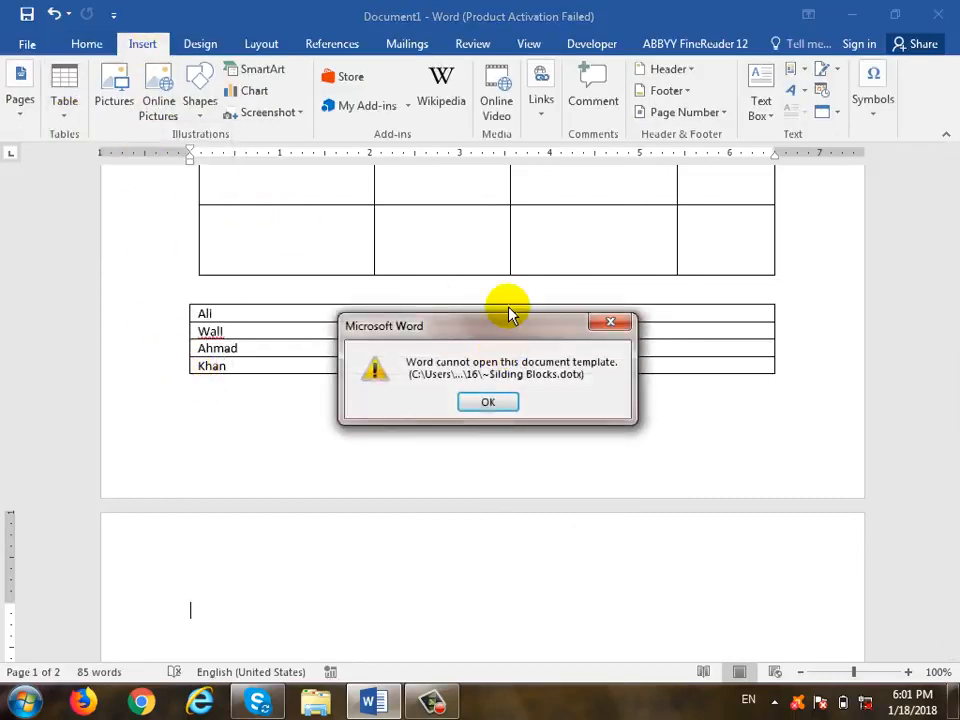
key("Return")
scroll(430, 390, "down", 3)
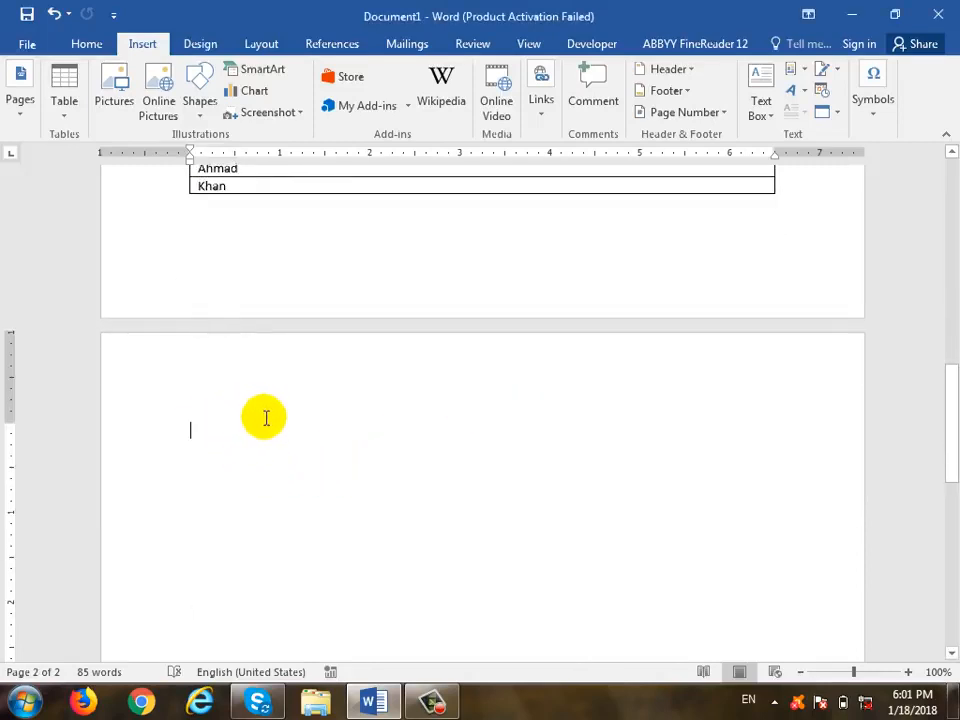
left_click(61, 105)
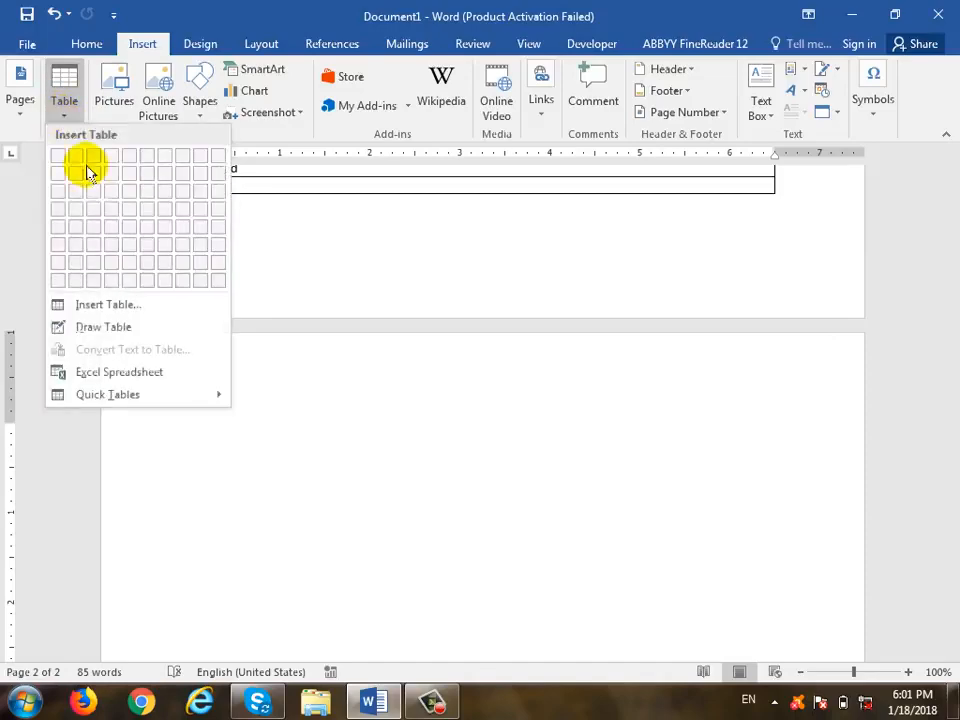
left_click(131, 378)
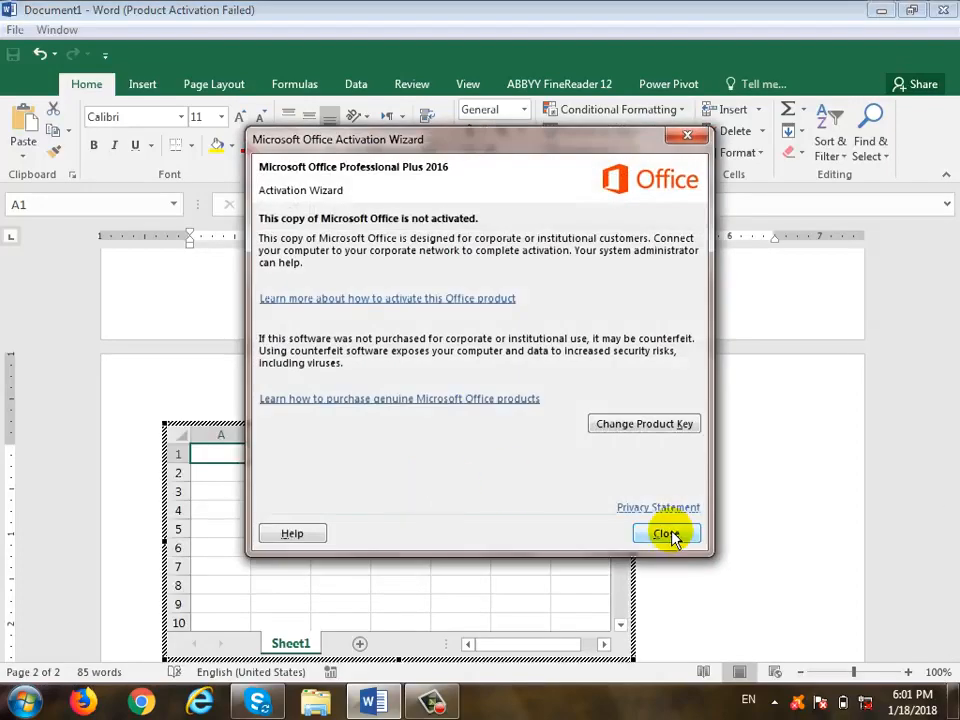
left_click(670, 532)
scroll(400, 460, "down", 2)
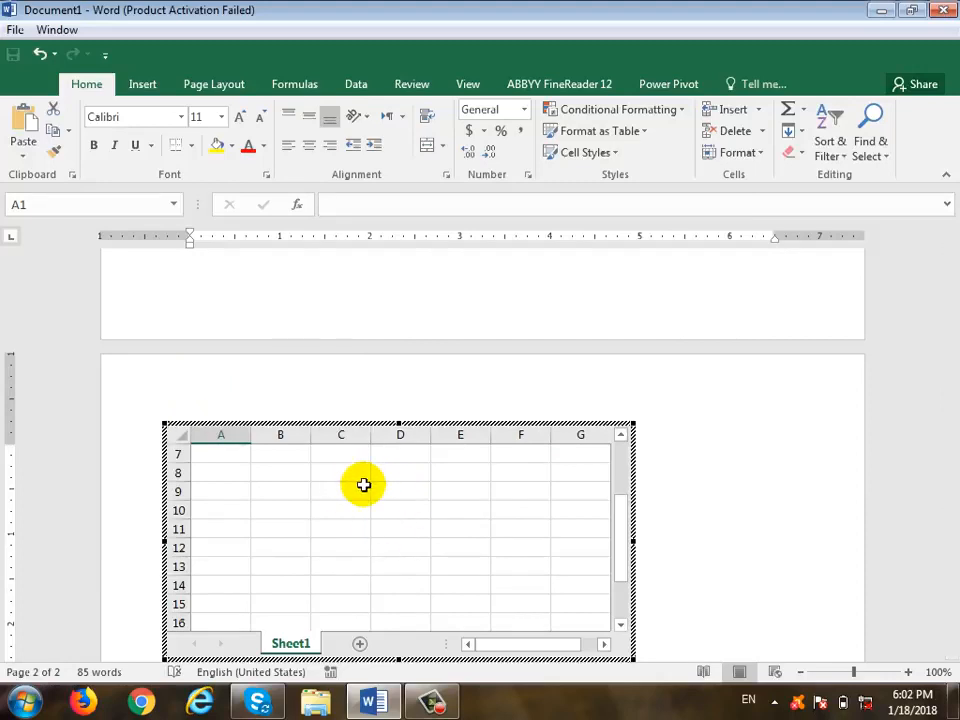
scroll(365, 485, "down", 3)
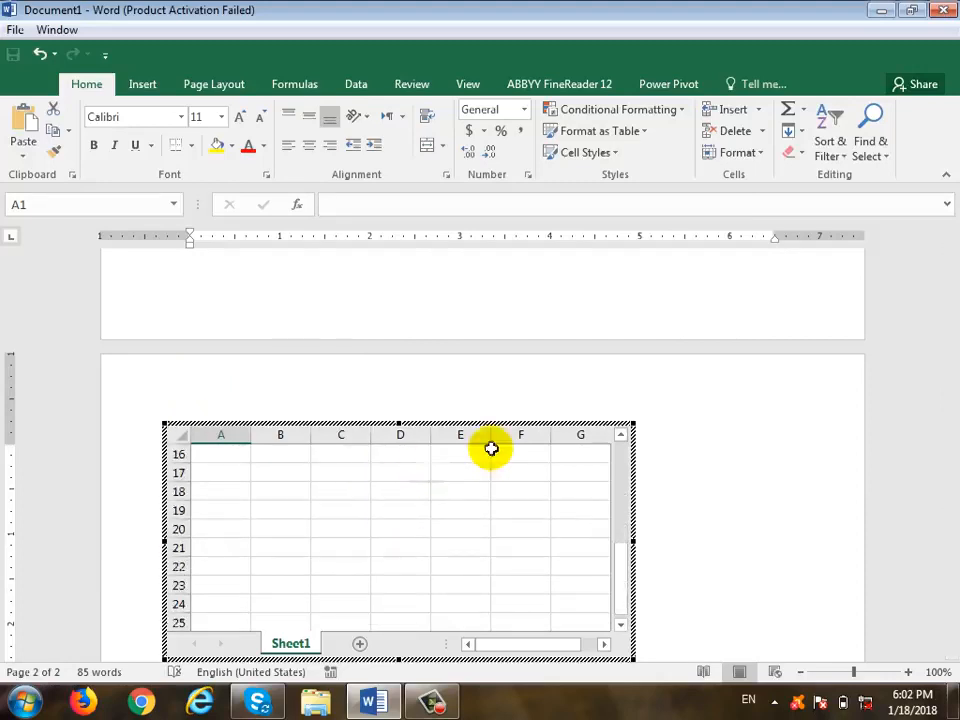
left_click(636, 542)
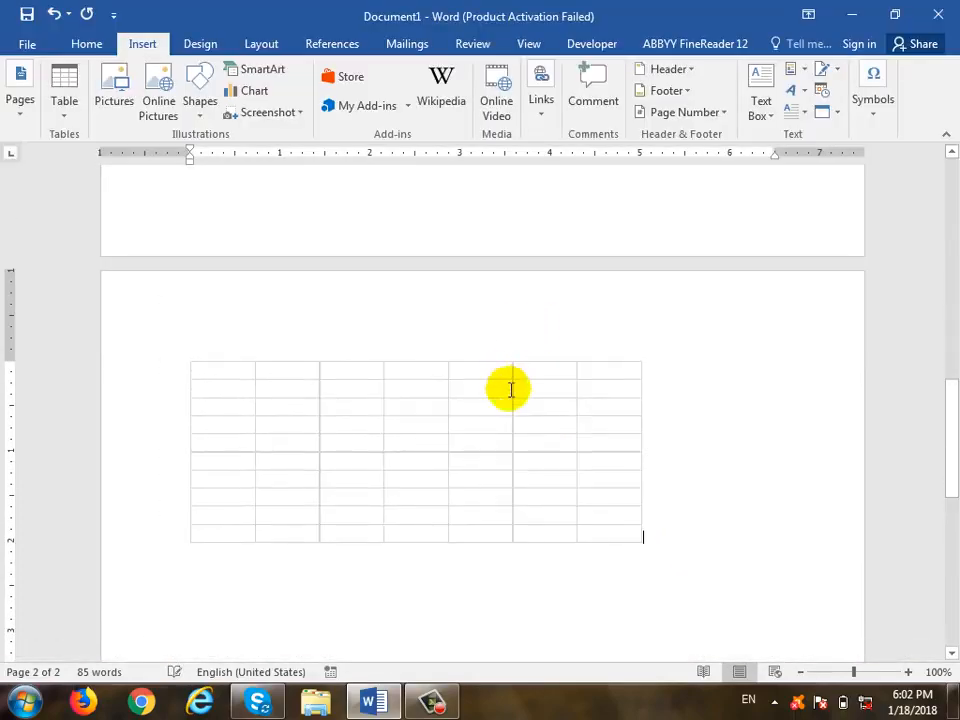
- Widen the embedded spreadsheet to show columns A through J
double_click(469, 422)
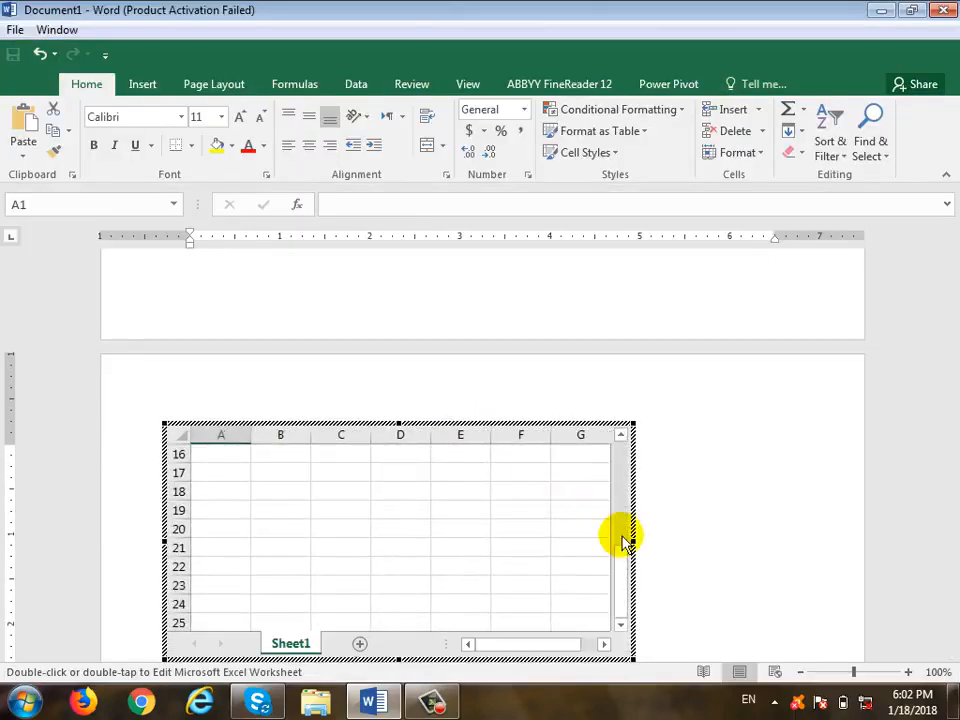
left_click_drag(631, 541, 814, 541)
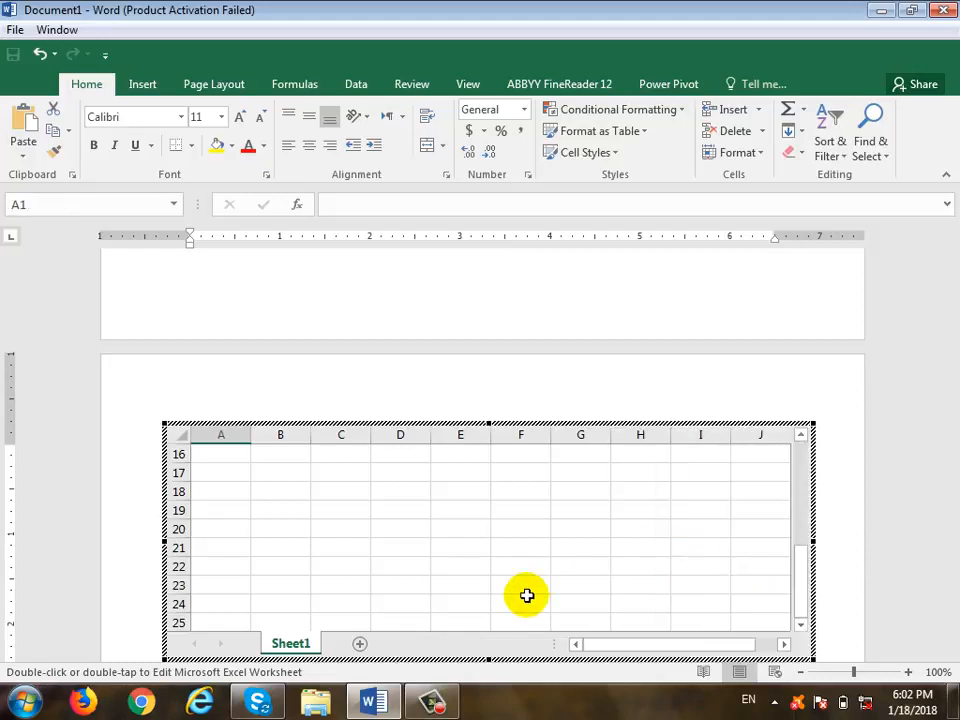
scroll(526, 592, "down", 2)
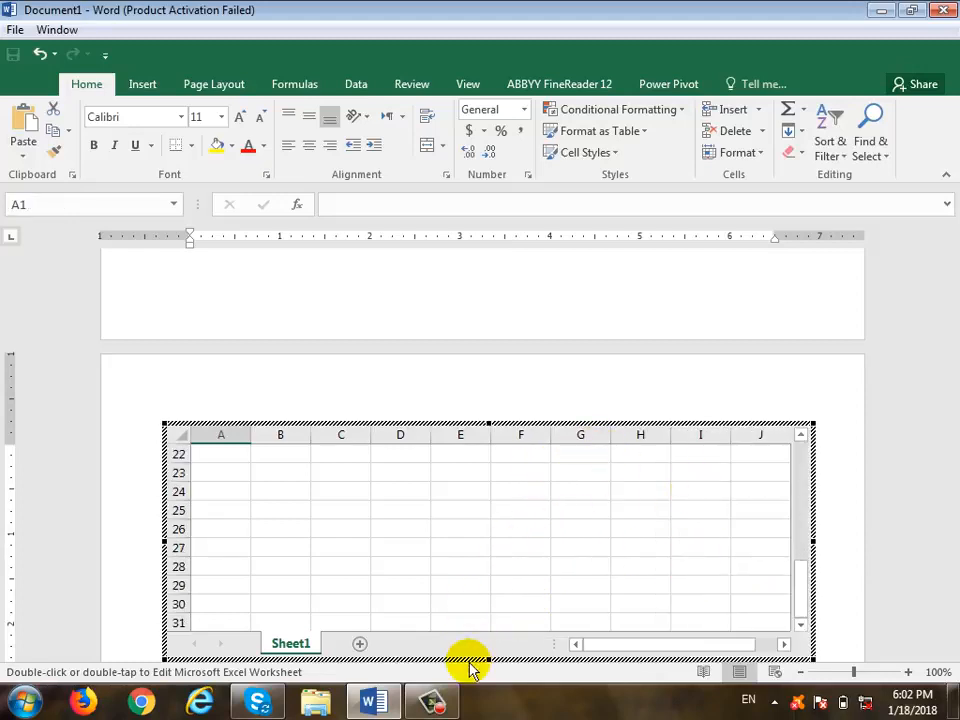
left_click(699, 399)
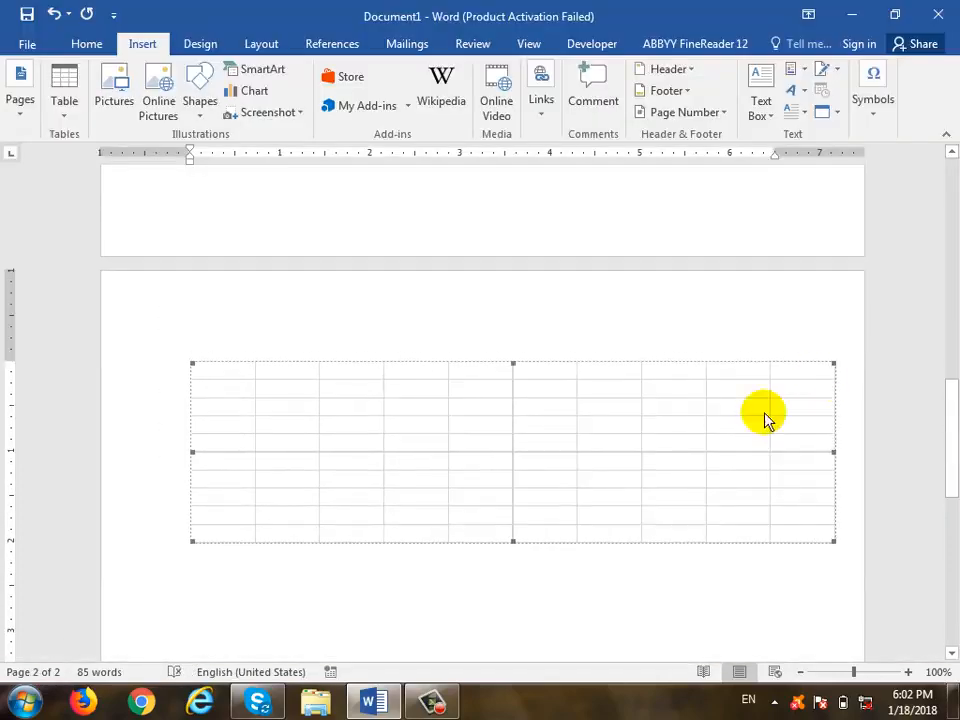
- Type headings Name, Word and Excel across the worksheet's top row, then return to Word
double_click(448, 435)
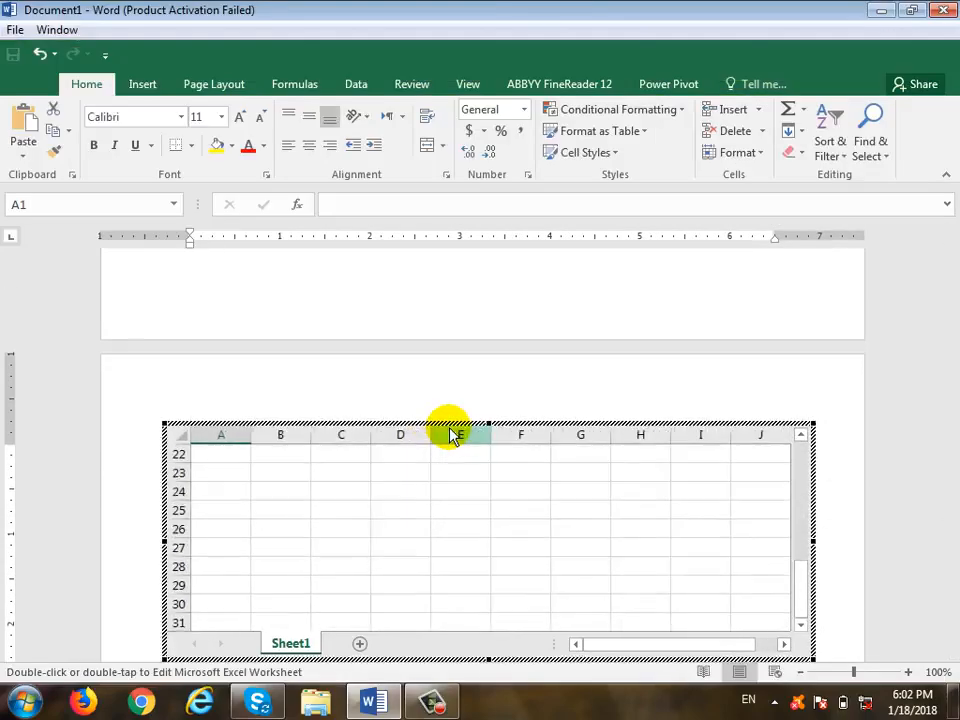
left_click(216, 467)
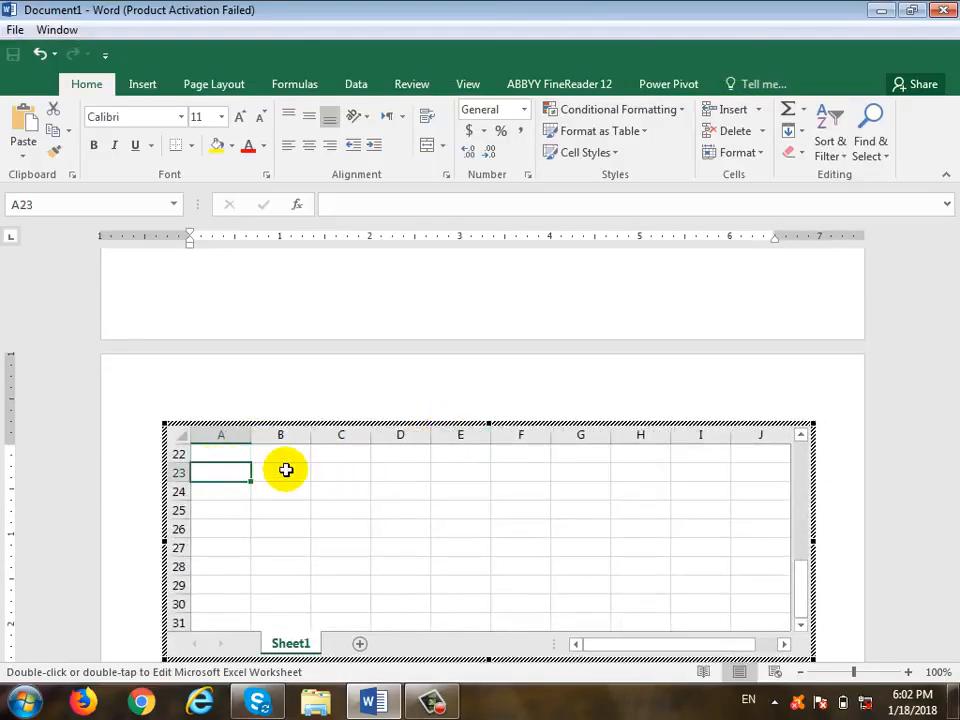
type("Name")
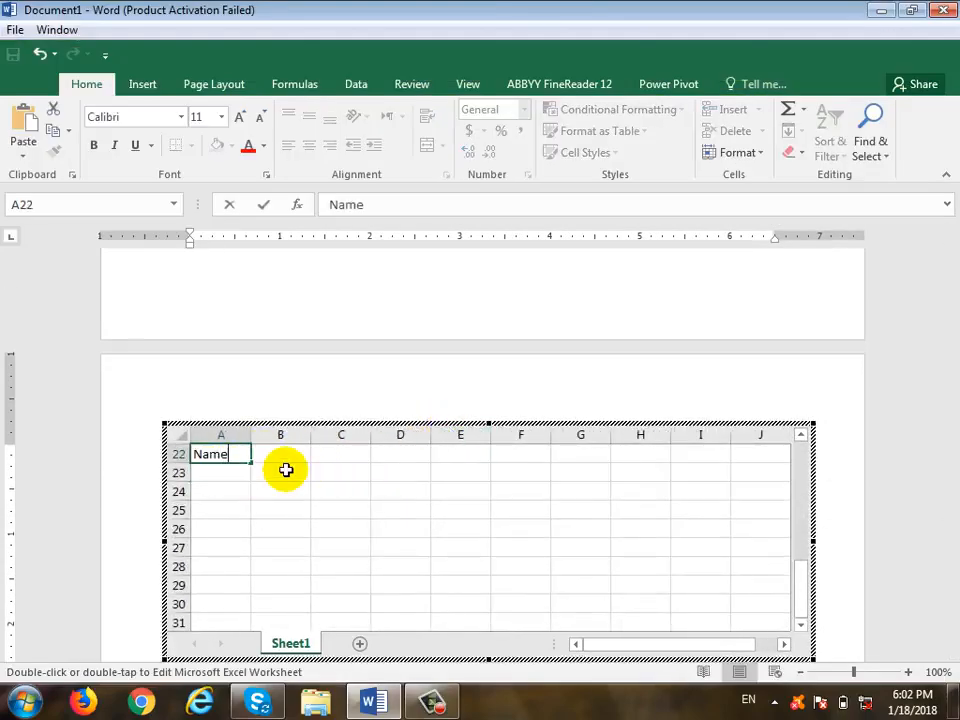
key("Tab")
type("Word")
key("Tab")
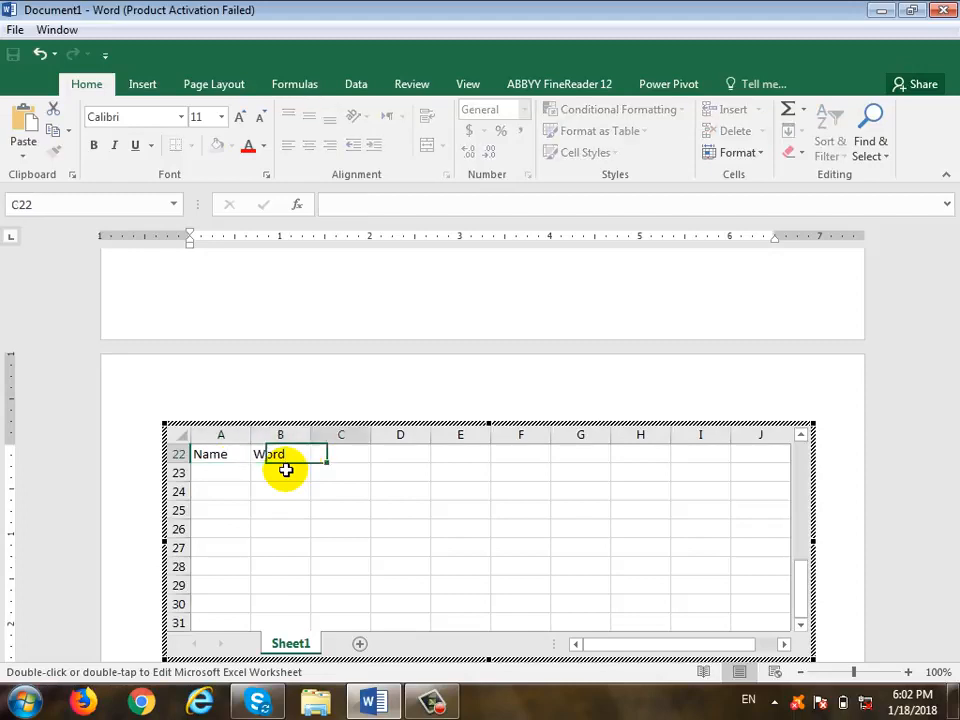
type("Excel")
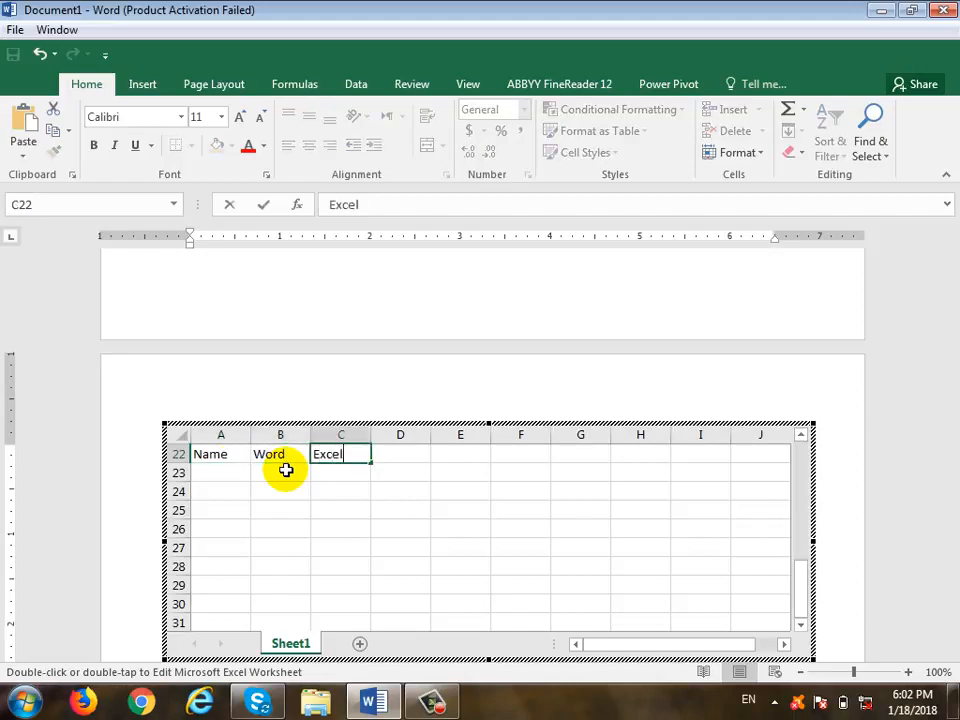
left_click(286, 470)
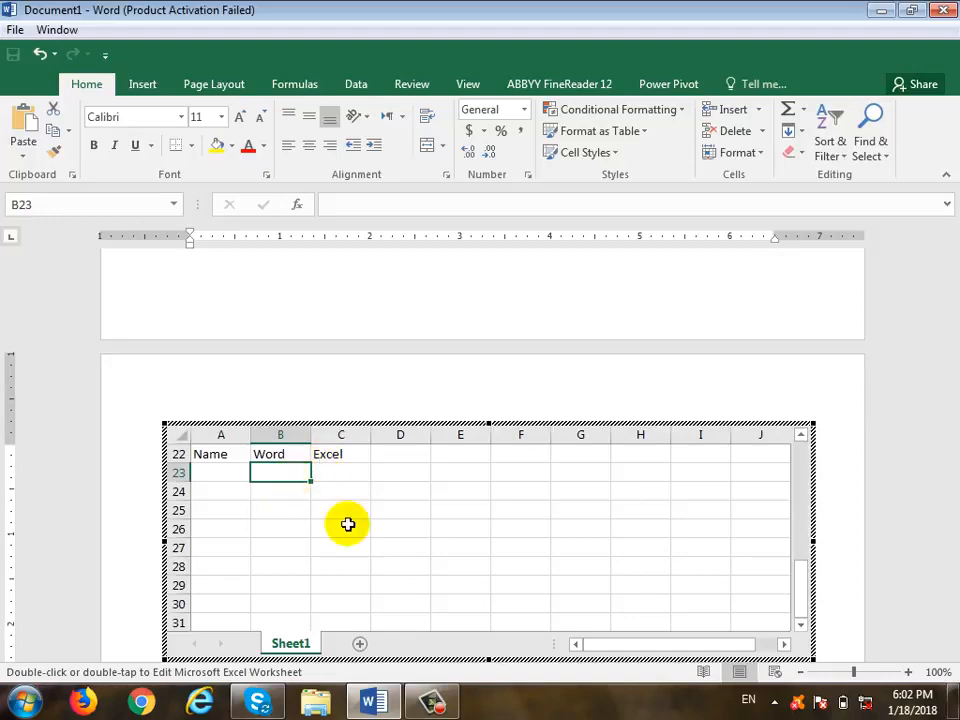
left_click(591, 404)
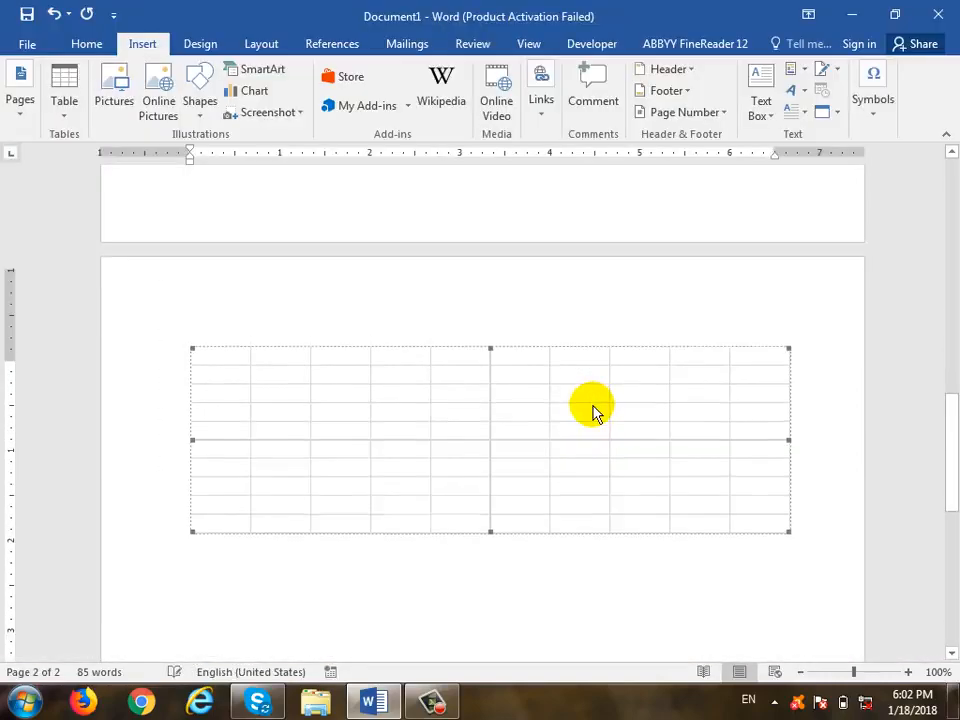
left_click(570, 590)
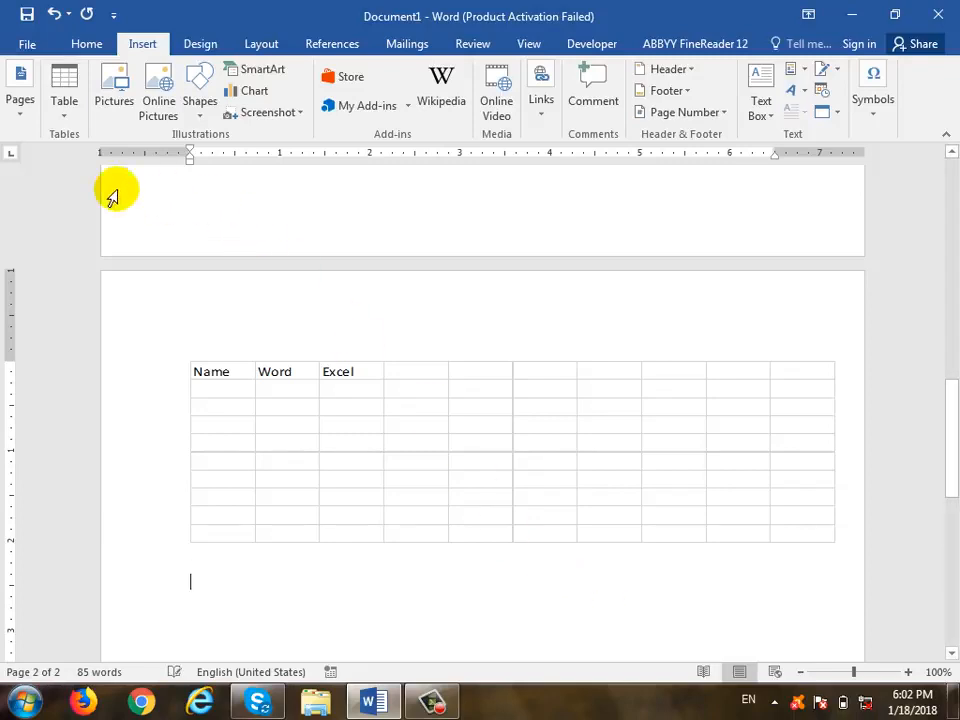
- Insert the Matrix quick table comparing City or Town across Points A–E, then move below it
left_click(64, 118)
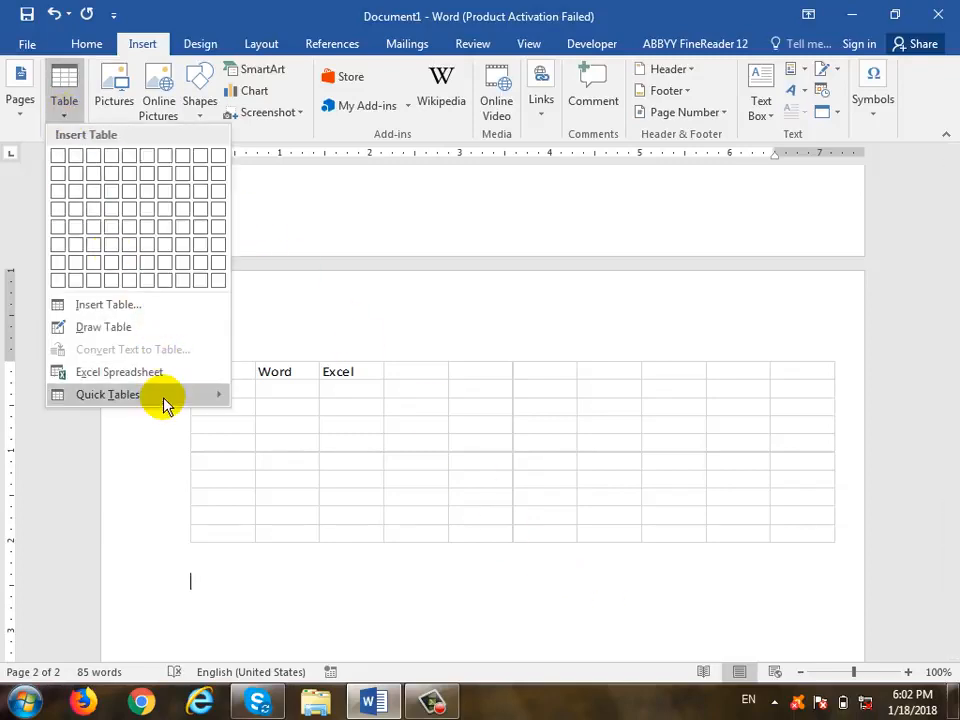
mouse_move(163, 401)
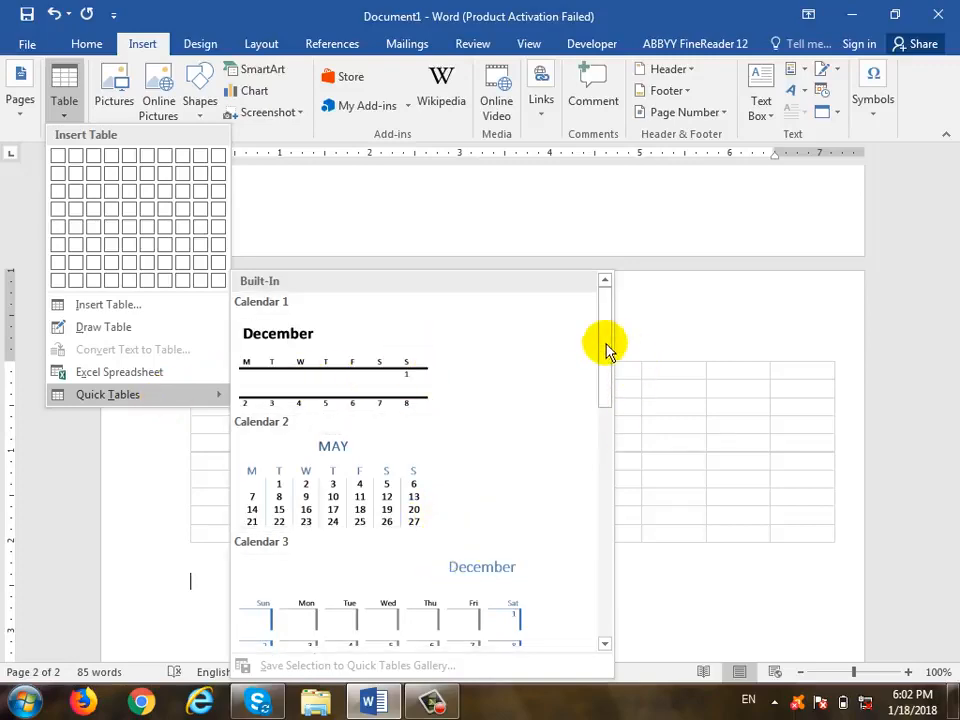
left_click_drag(610, 348, 615, 521)
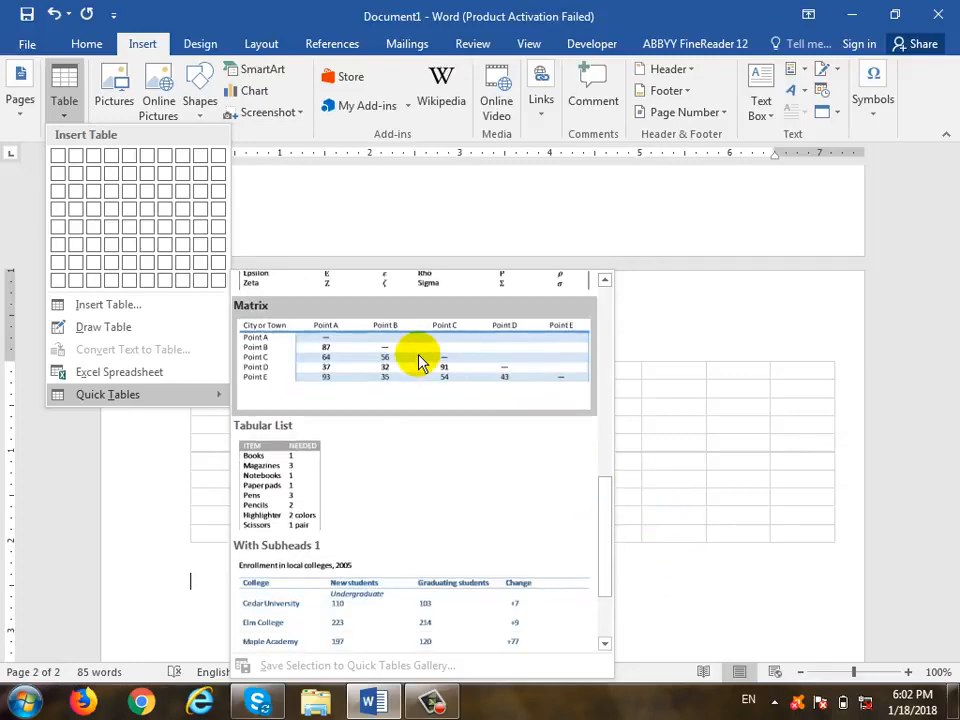
left_click(420, 362)
scroll(276, 485, "down", 2)
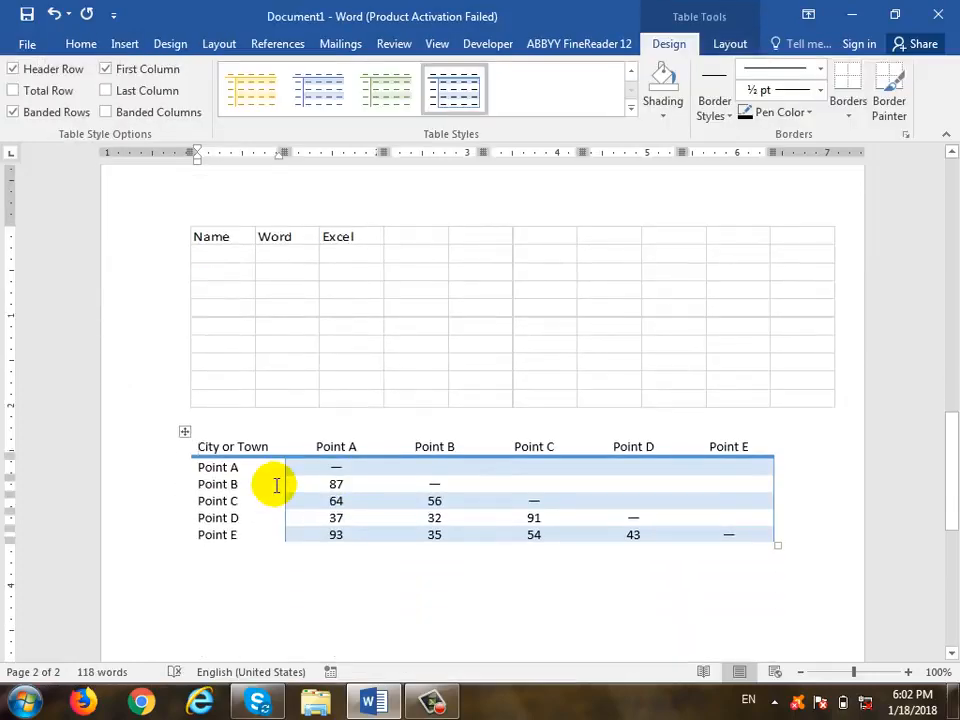
left_click(245, 447)
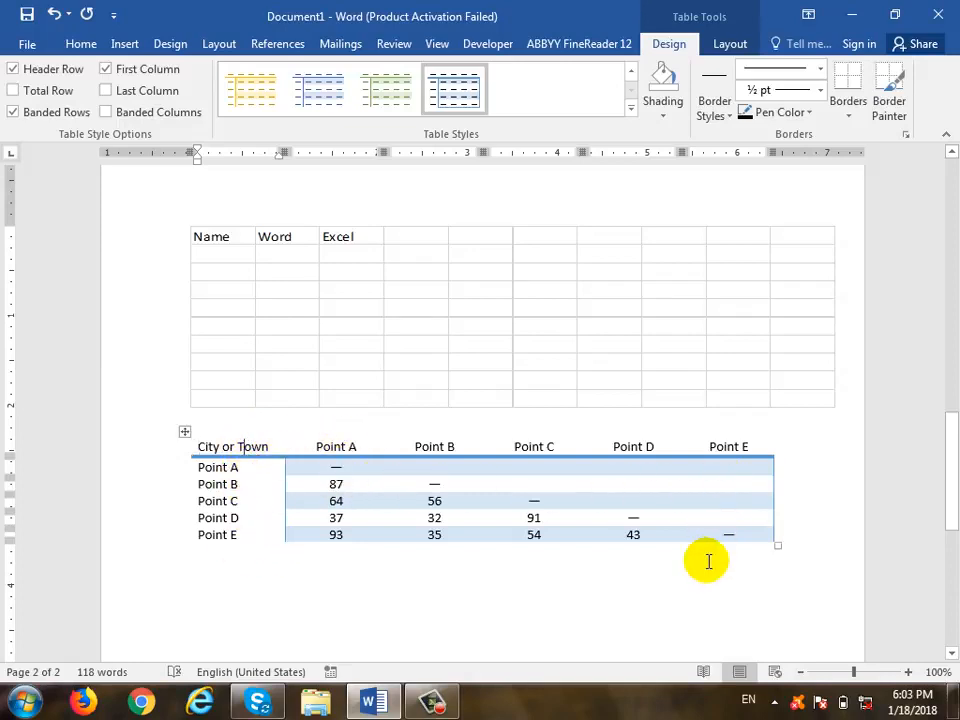
left_click(669, 583)
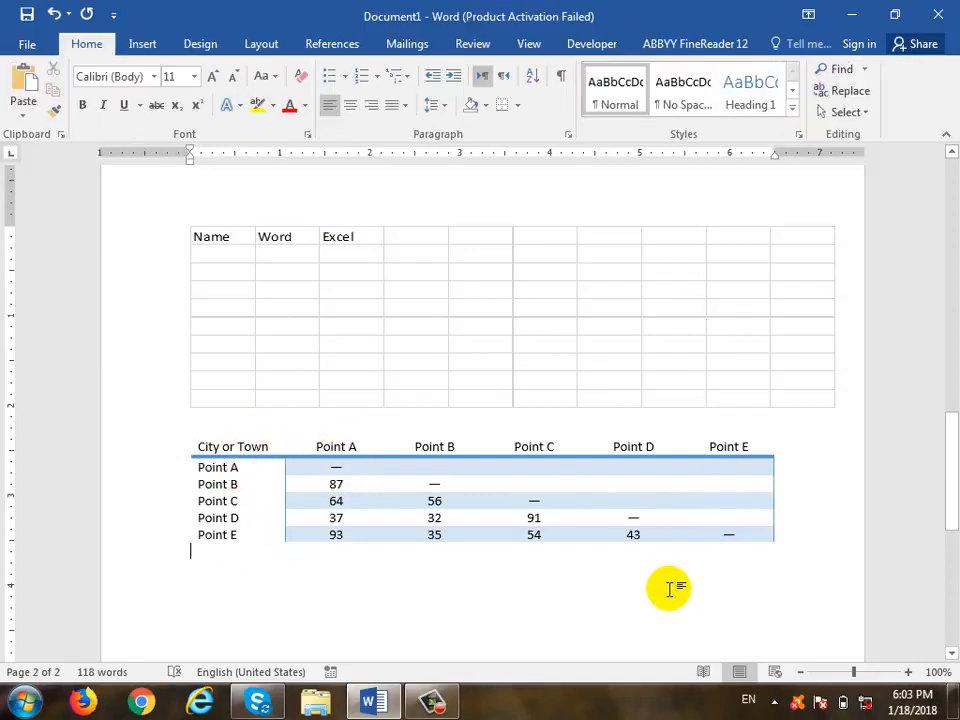
scroll(640, 600, "up", 15)
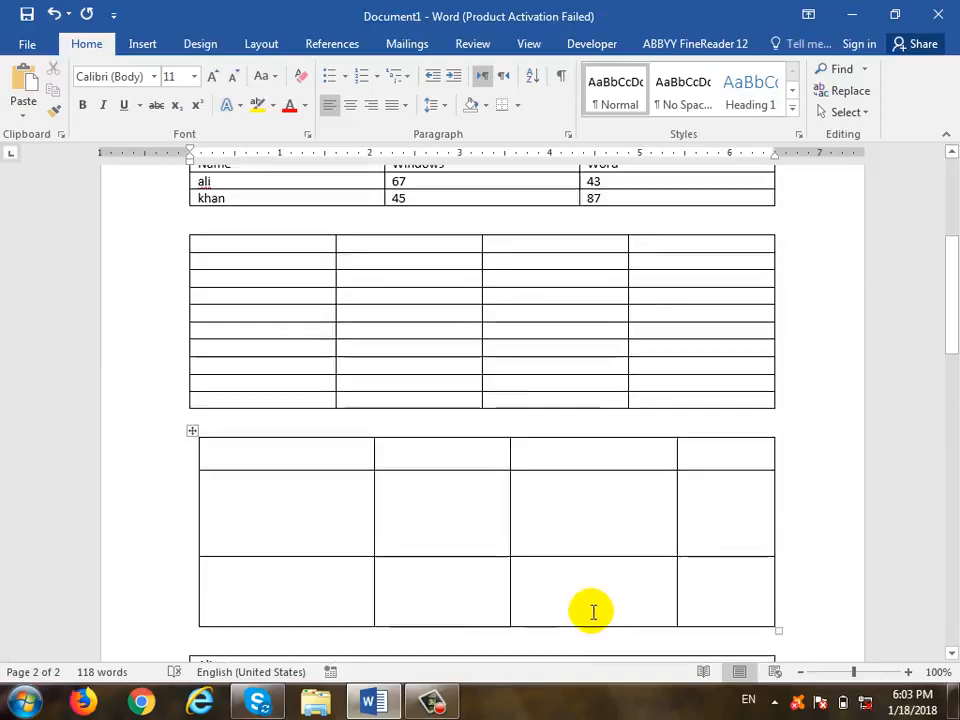
scroll(549, 553, "down", 12)
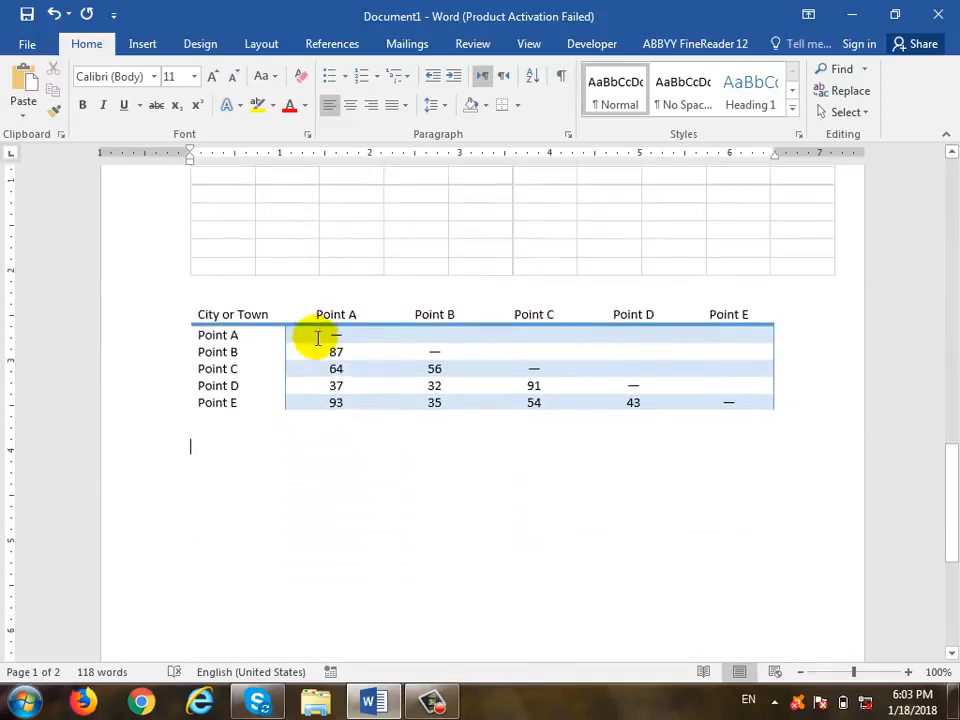
left_click(148, 46)
left_click(68, 112)
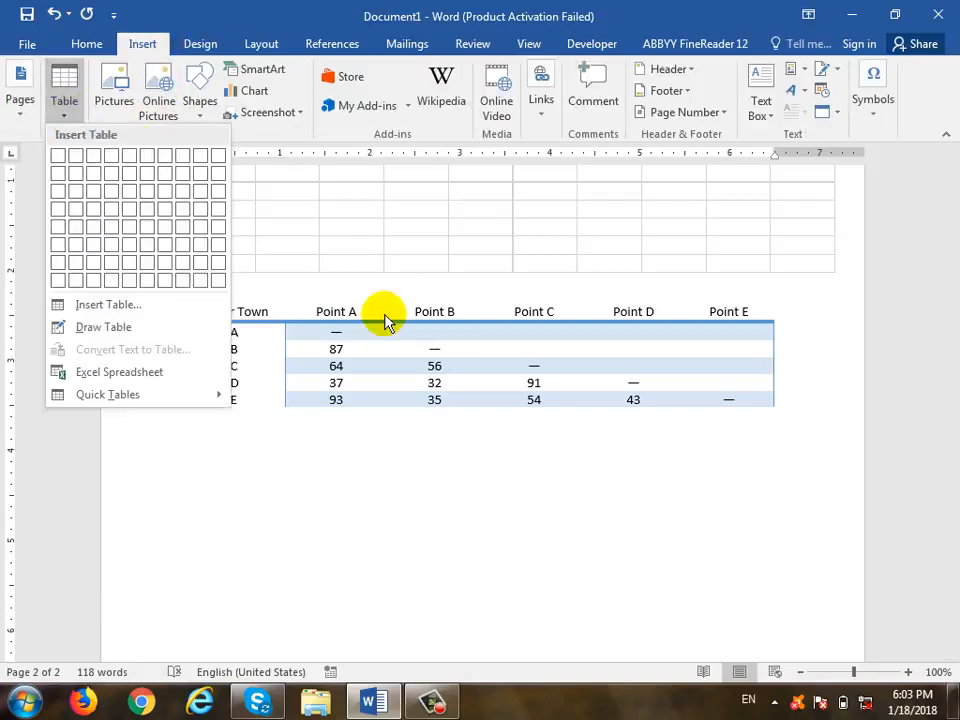
left_click(336, 392)
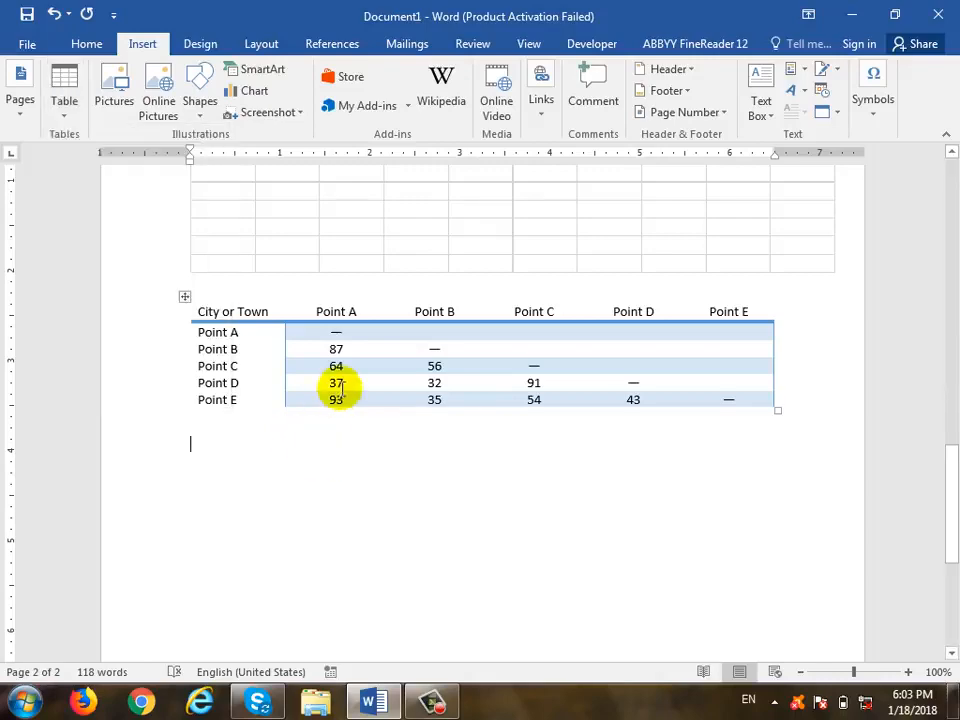
scroll(370, 265, "up", 5)
scroll(373, 286, "up", 8)
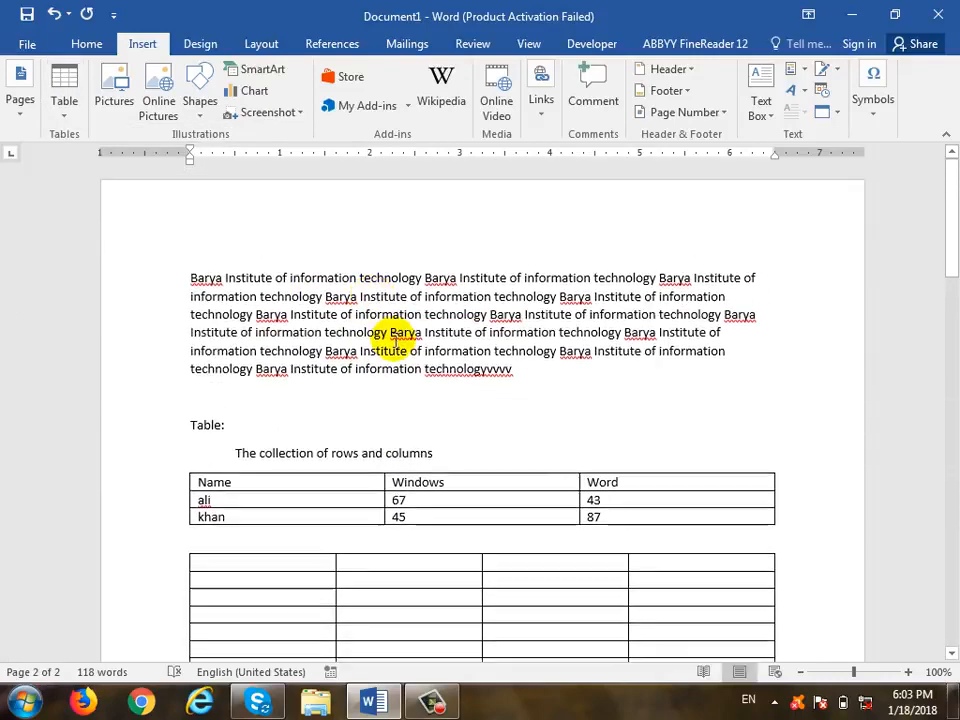
left_click(472, 484)
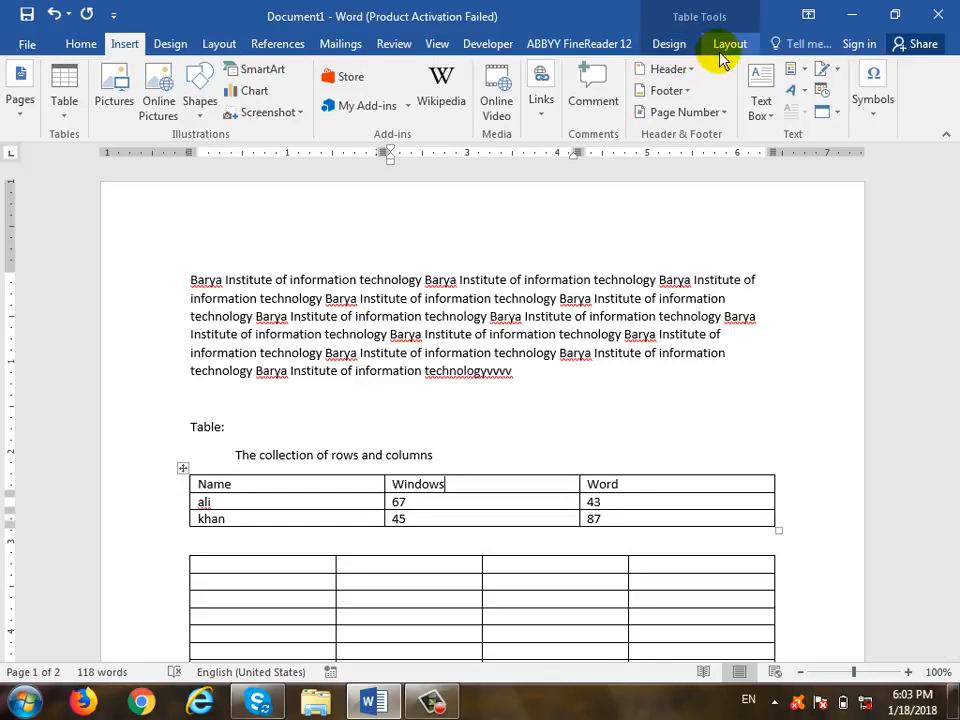
left_click(542, 405)
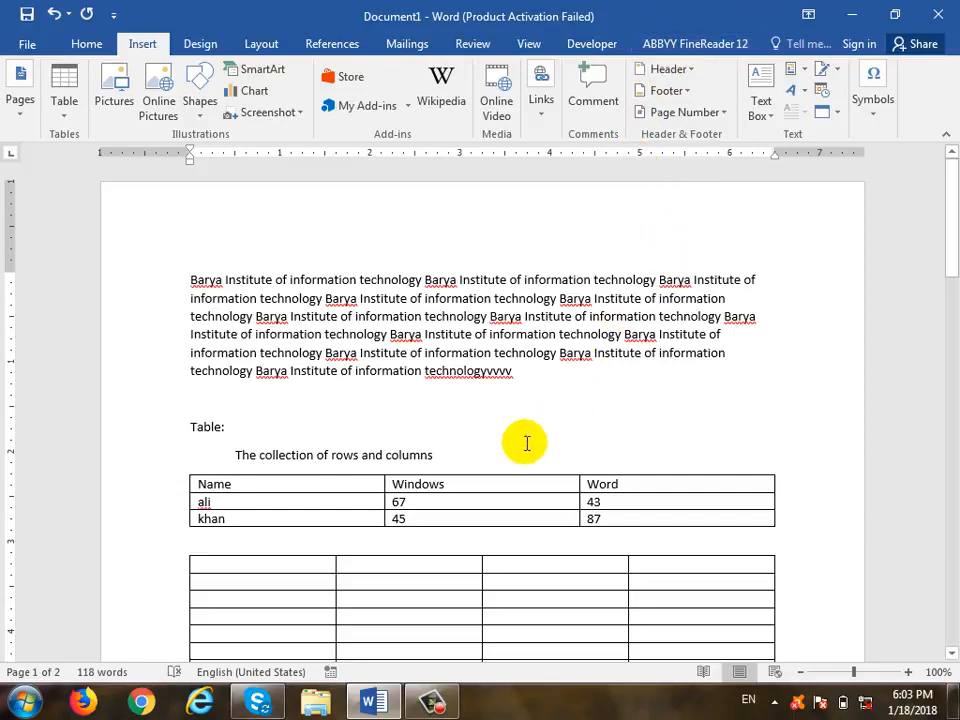
left_click(497, 483)
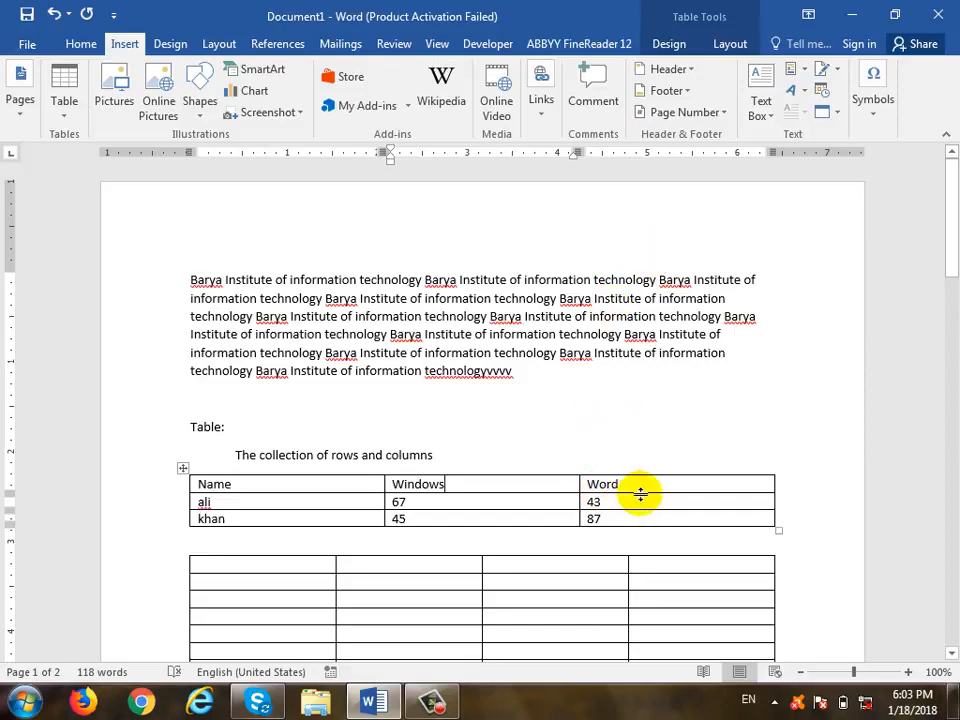
left_click(750, 44)
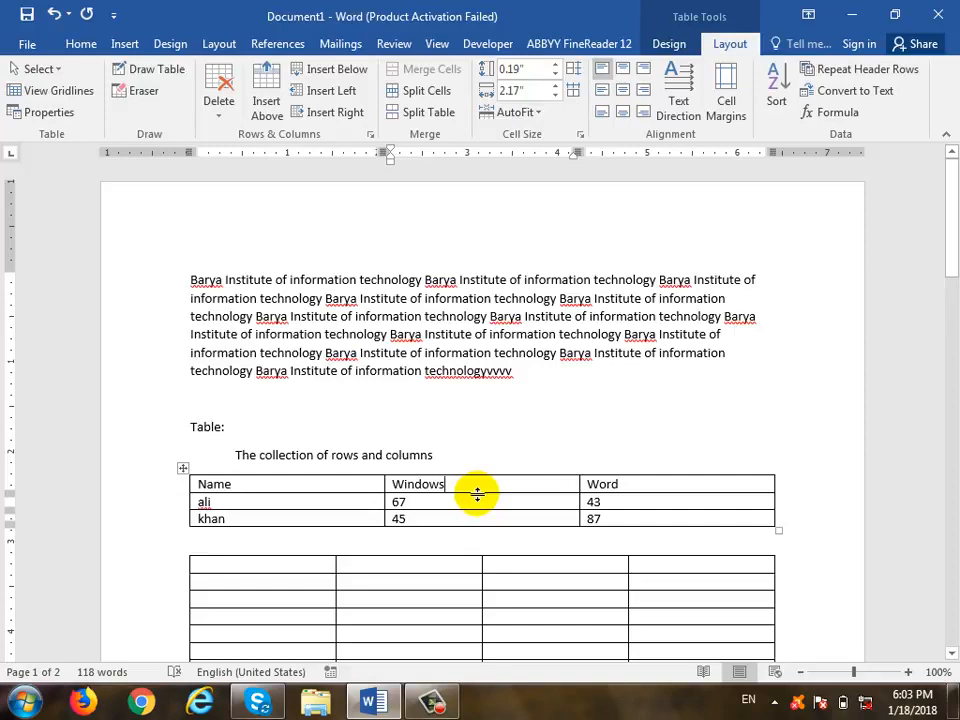
left_click(490, 403)
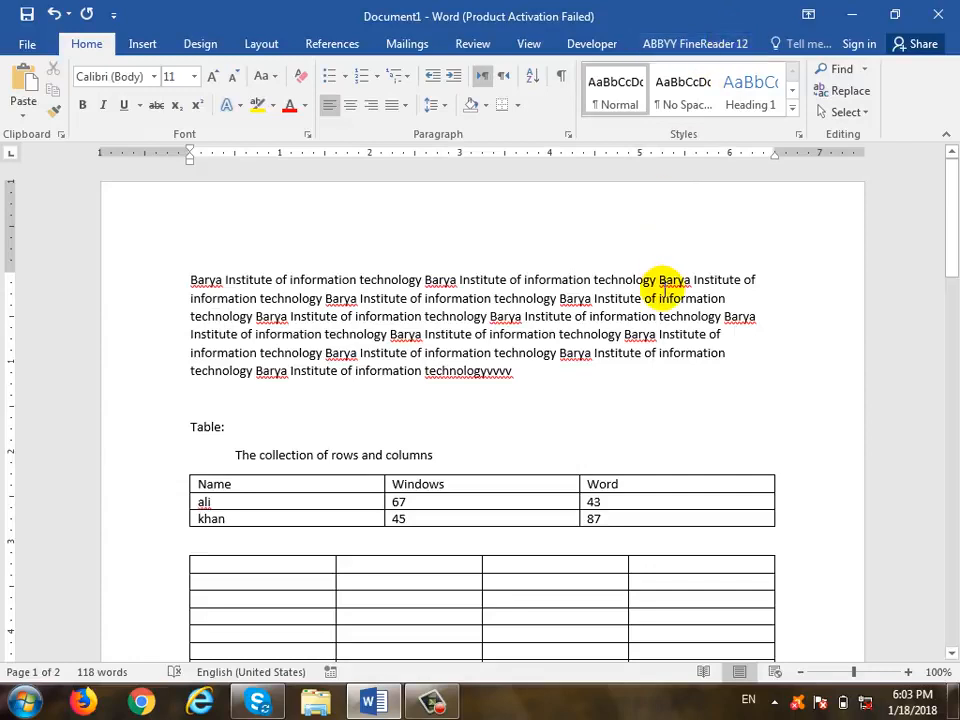
left_click(521, 483)
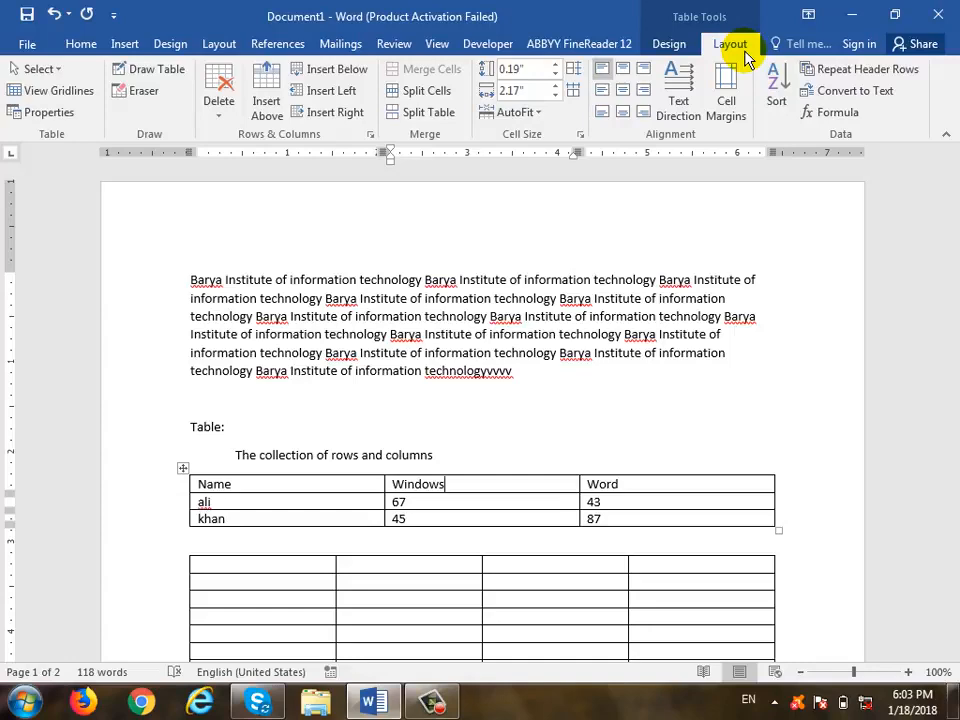
- Select the whole Name/Windows/Word table and keep its font size at 11
scroll(820, 377, "down", 3)
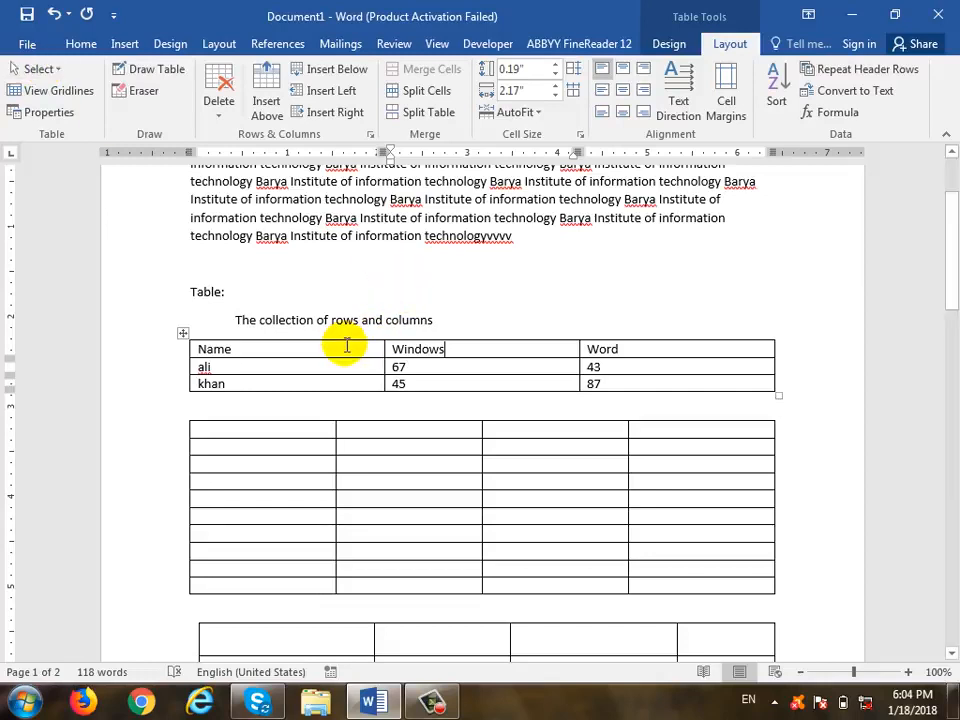
left_click(64, 71)
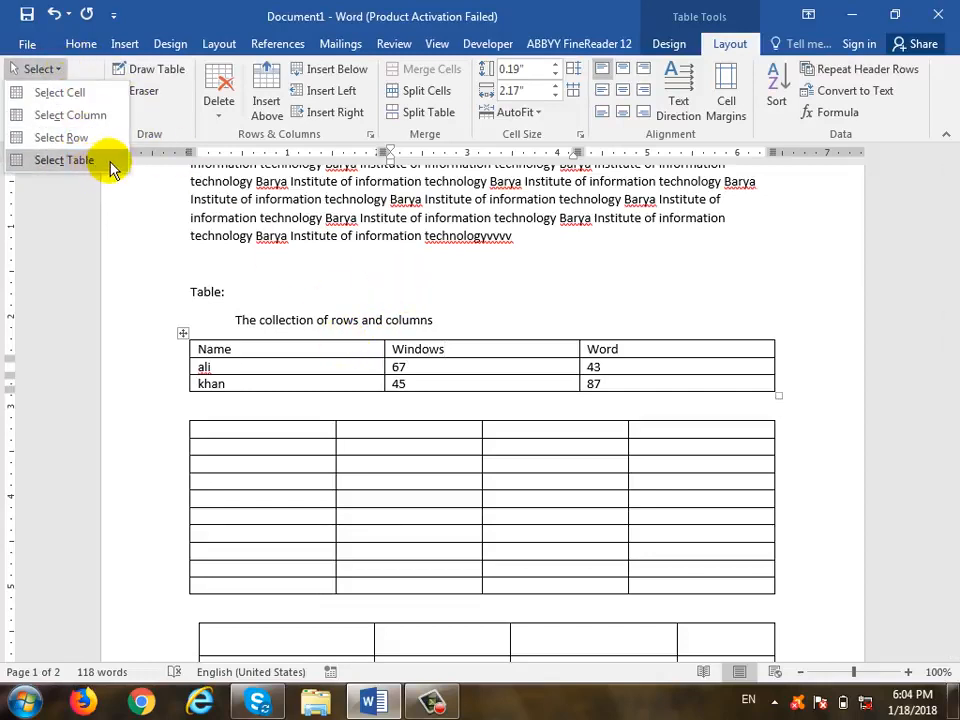
left_click(64, 160)
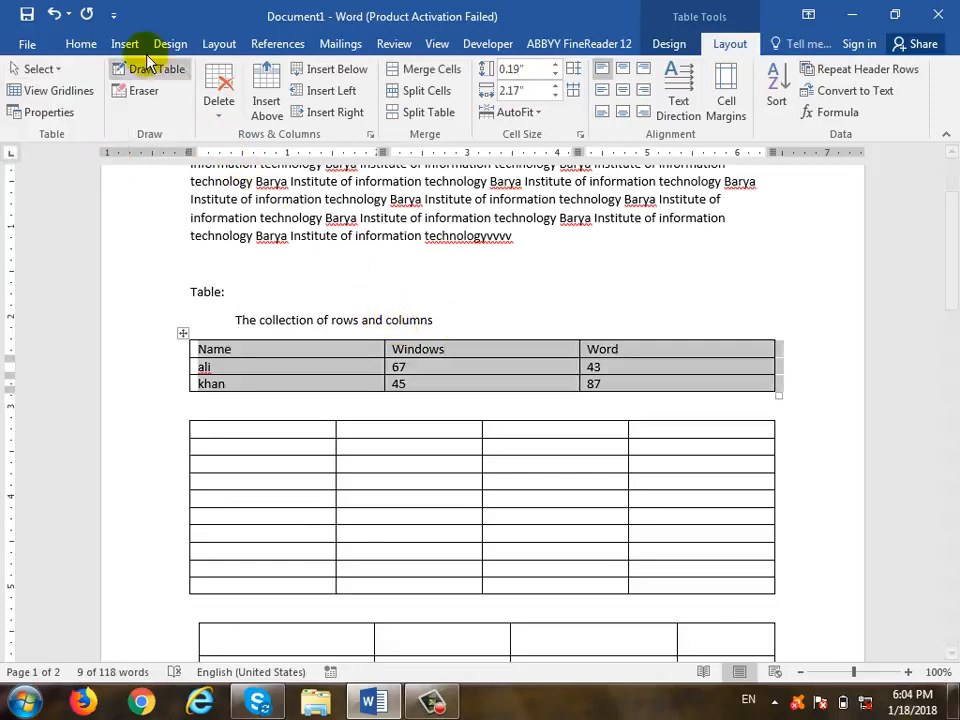
left_click(81, 44)
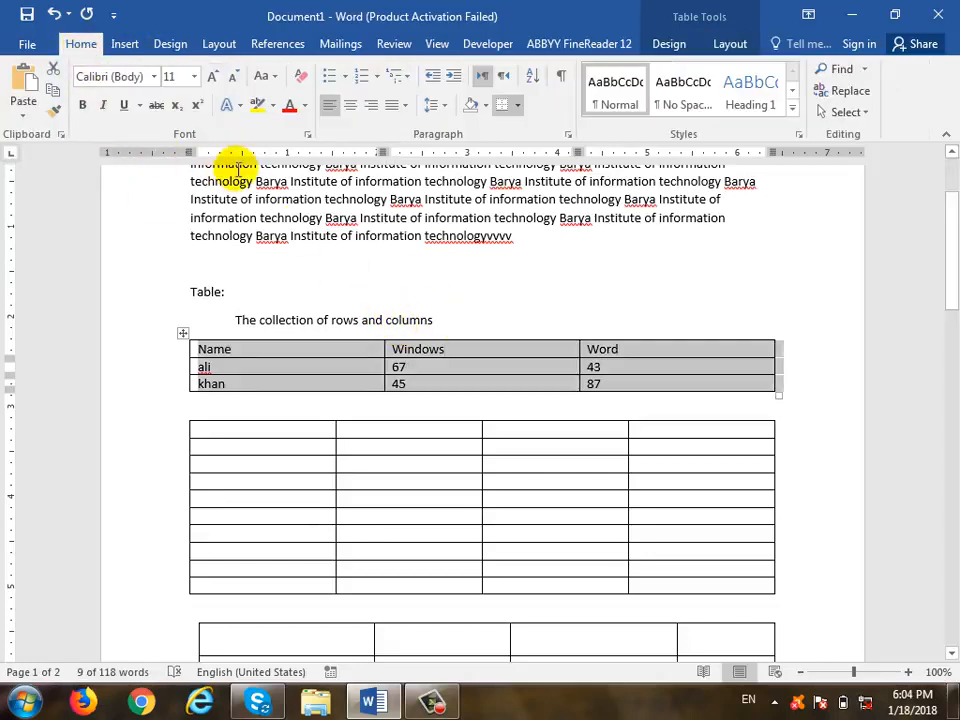
left_click(196, 77)
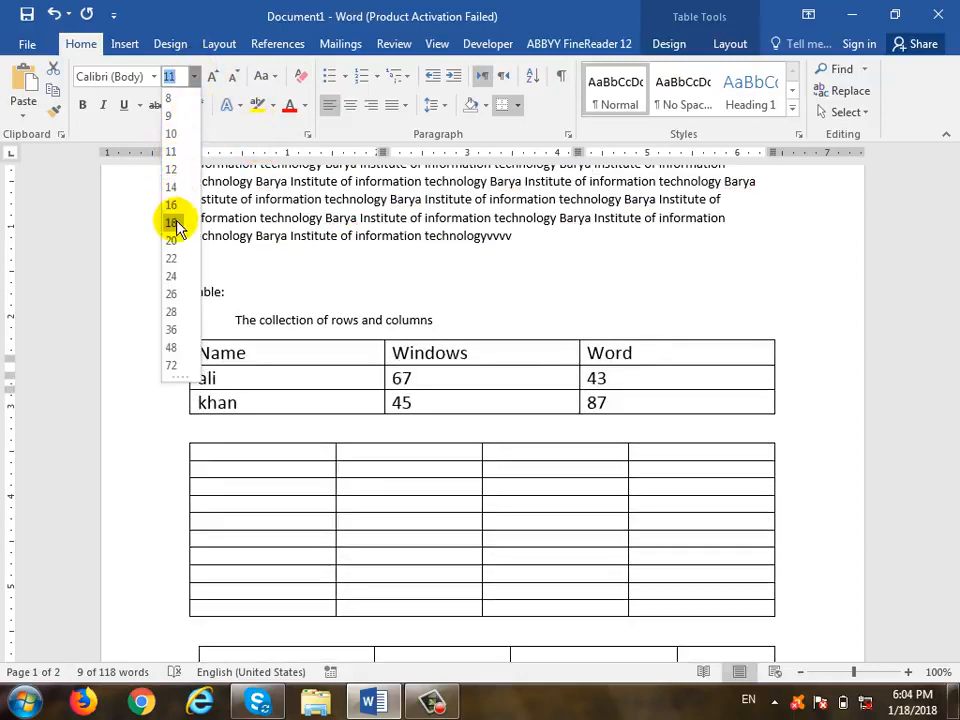
left_click(172, 160)
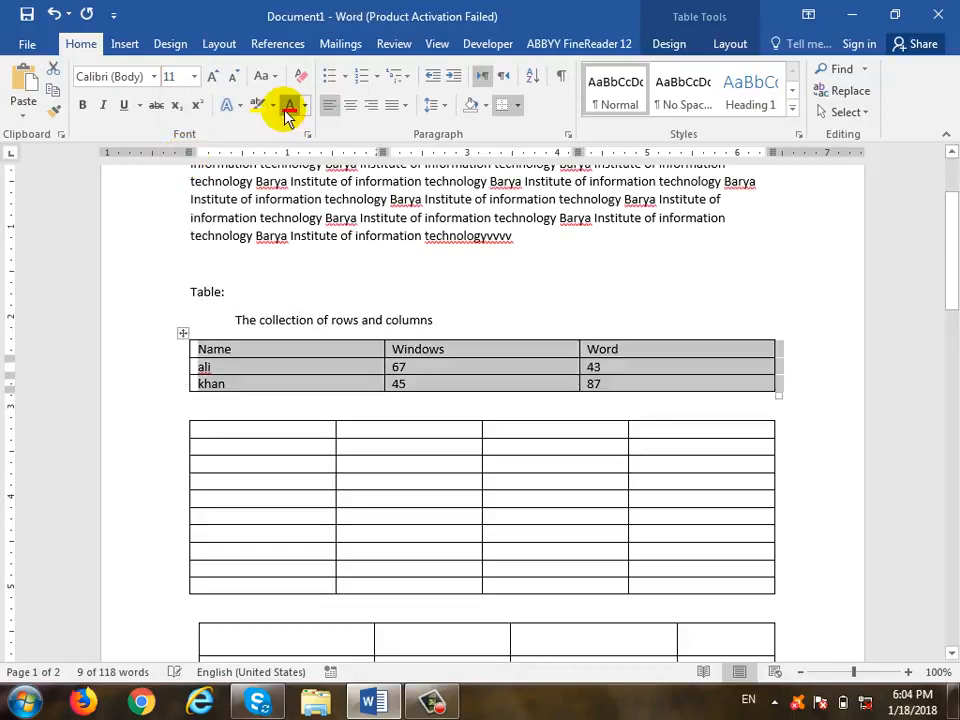
- Make the selected table text red and give the table light-blue shading
left_click(287, 106)
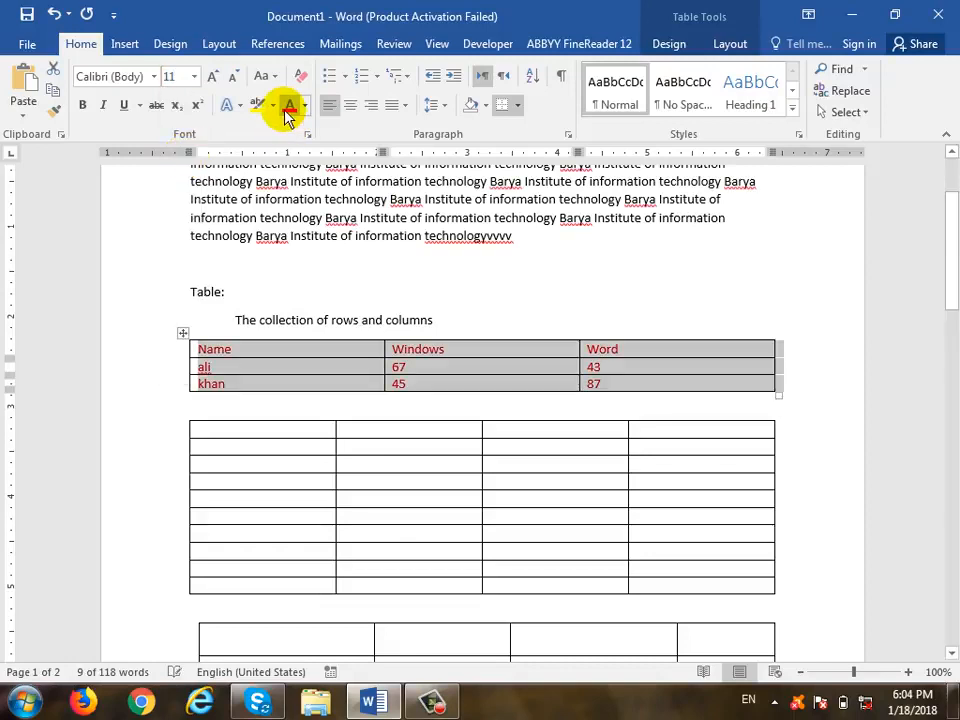
left_click(484, 112)
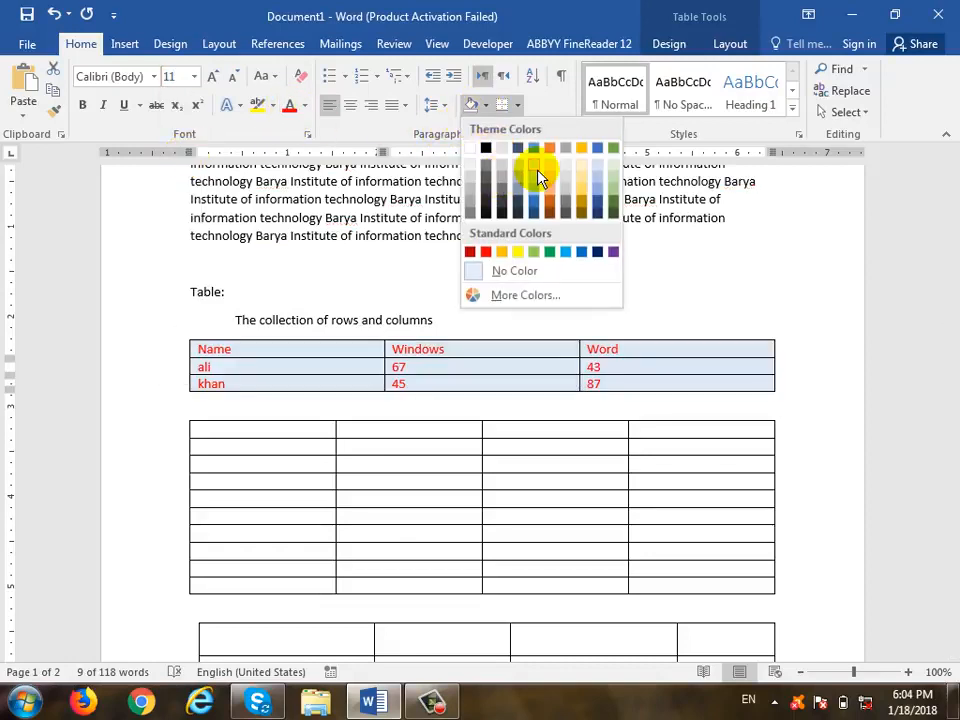
left_click(540, 171)
left_click(506, 350)
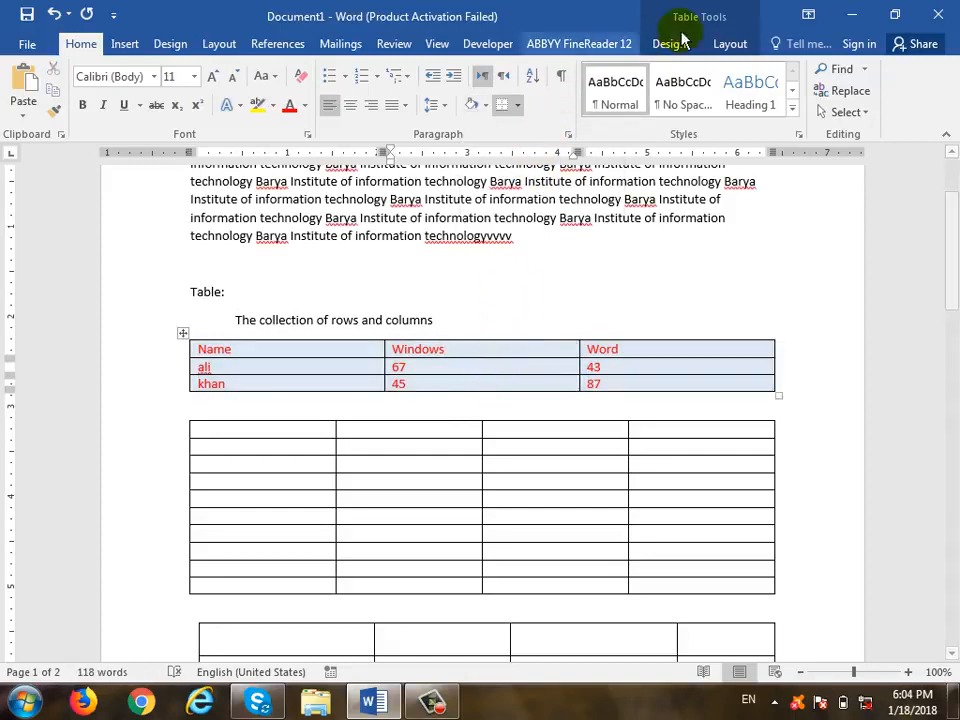
left_click(729, 46)
left_click(58, 69)
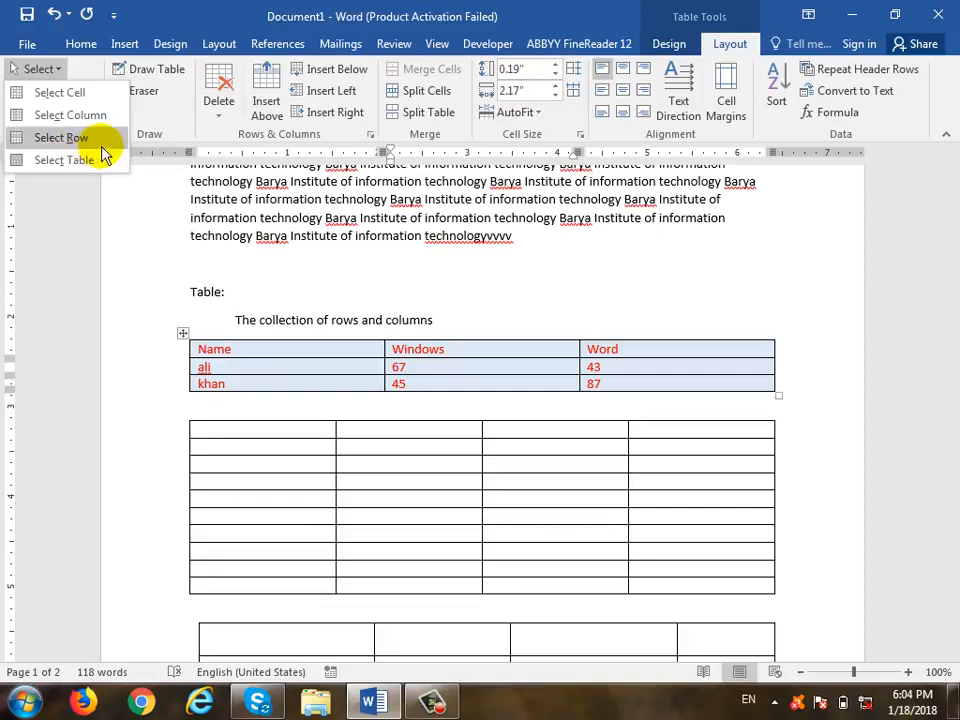
left_click(264, 353)
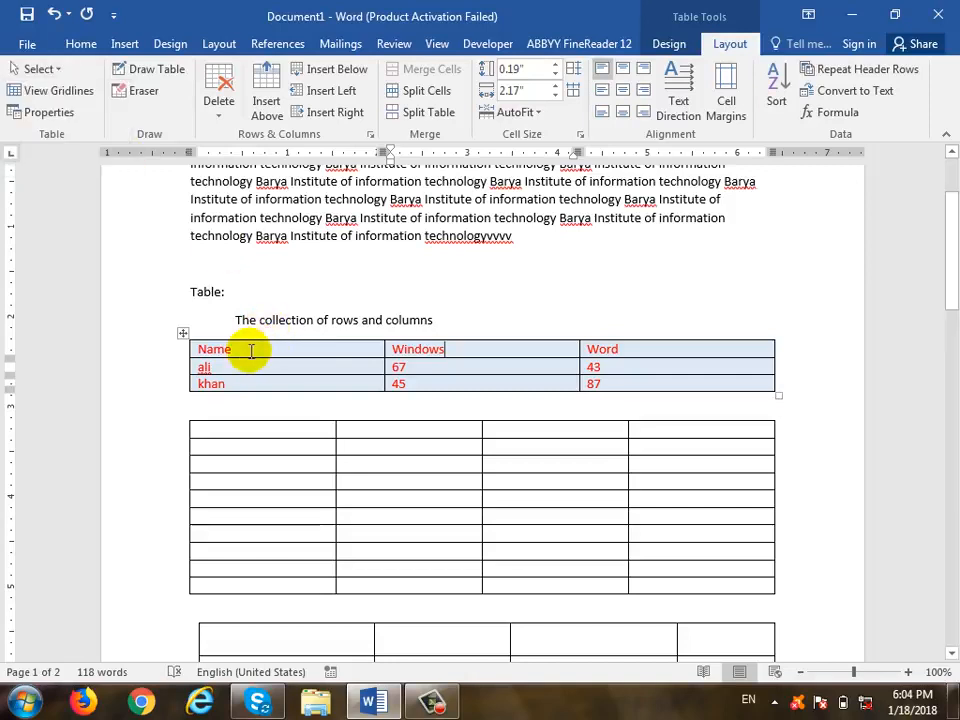
left_click(340, 350)
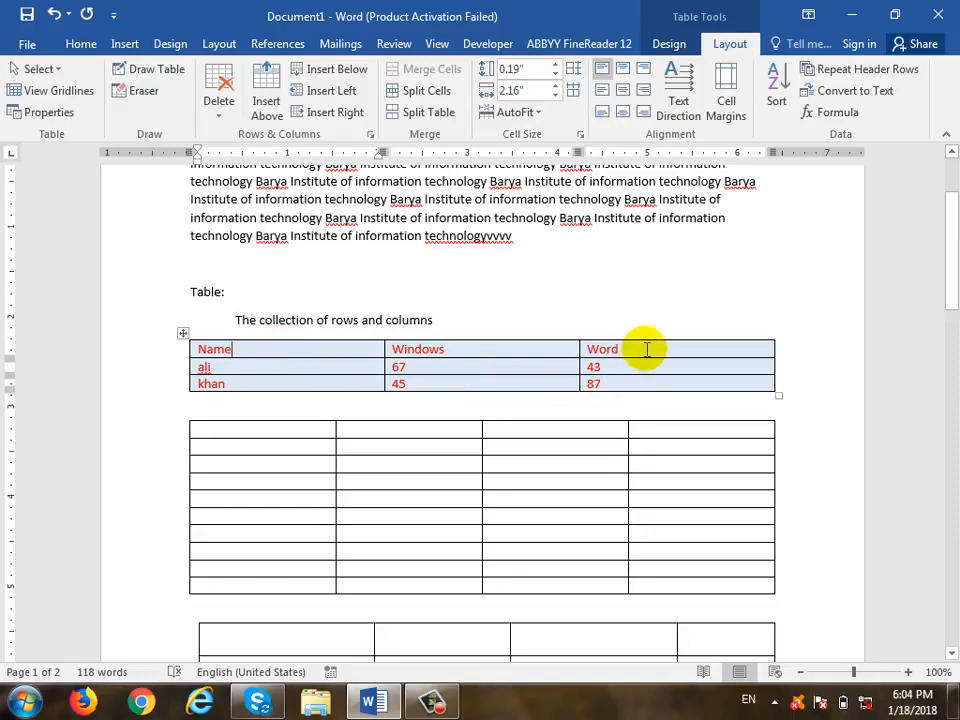
left_click_drag(647, 347, 332, 358)
left_click(306, 354)
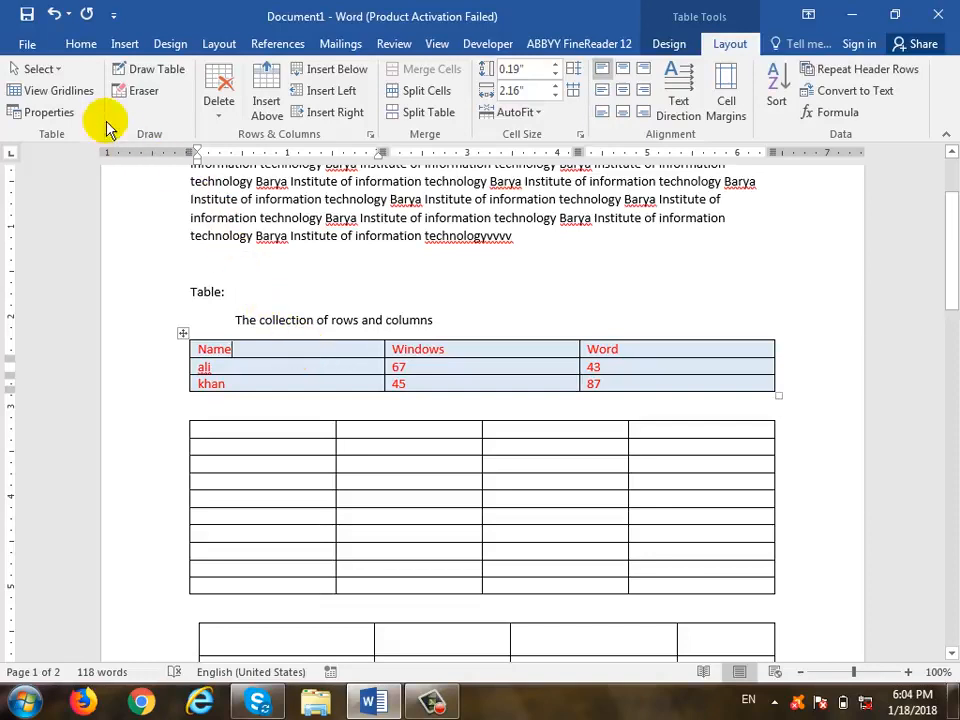
left_click(58, 73)
left_click(78, 136)
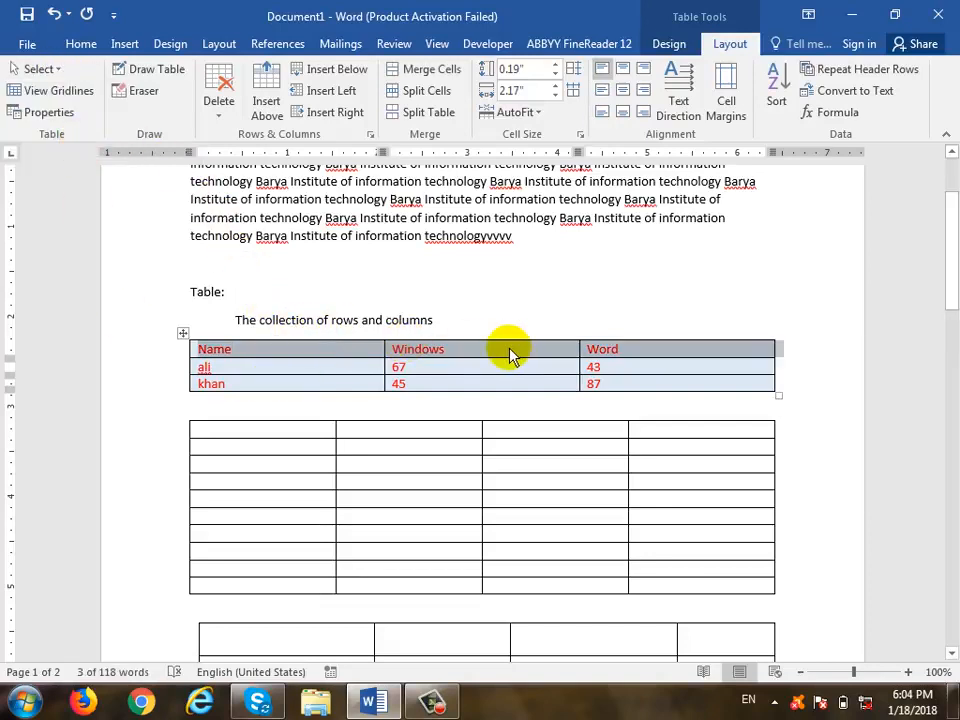
left_click(297, 349)
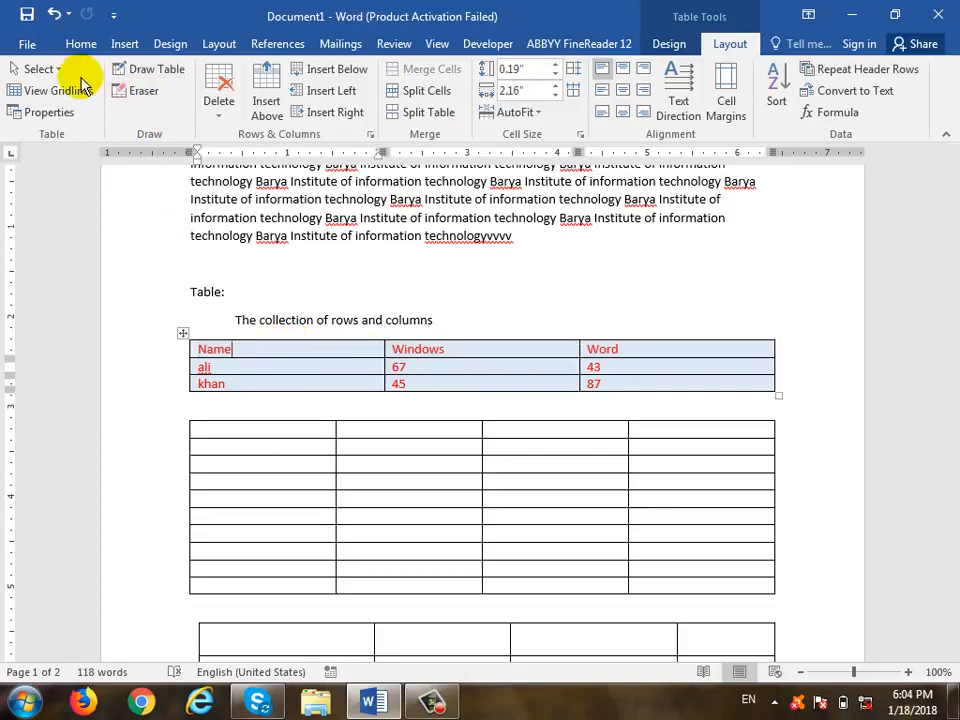
left_click(28, 69)
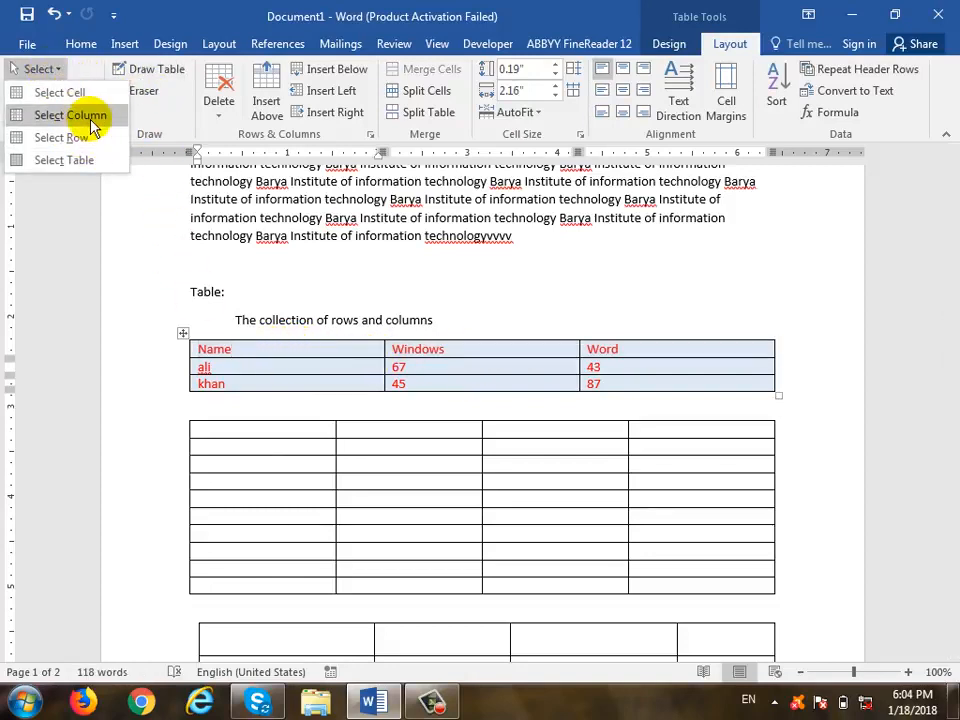
left_click(91, 125)
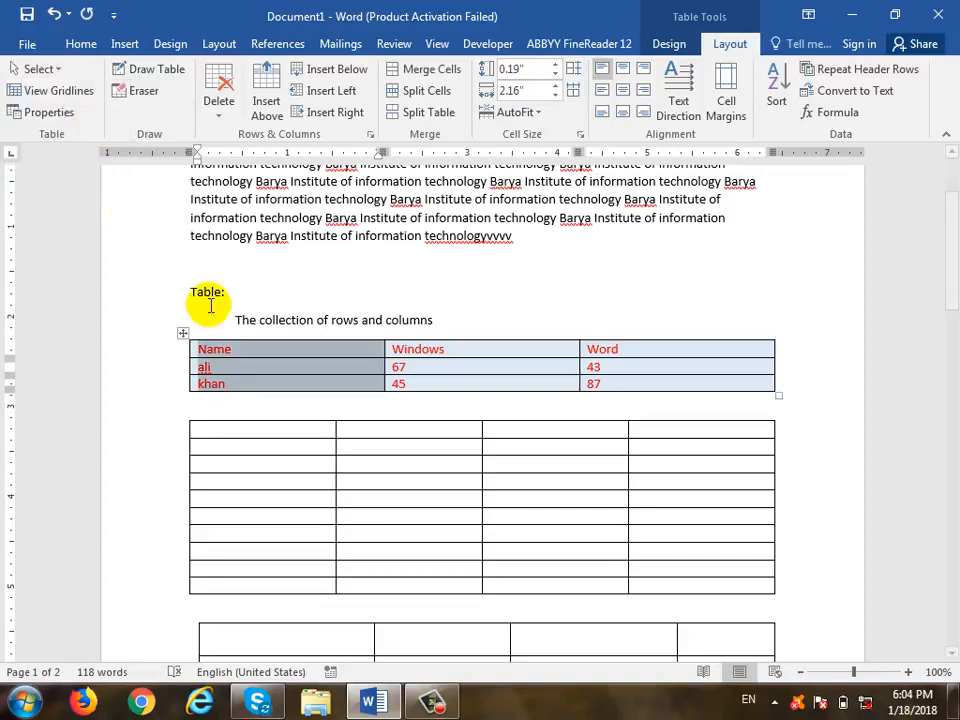
left_click(248, 355)
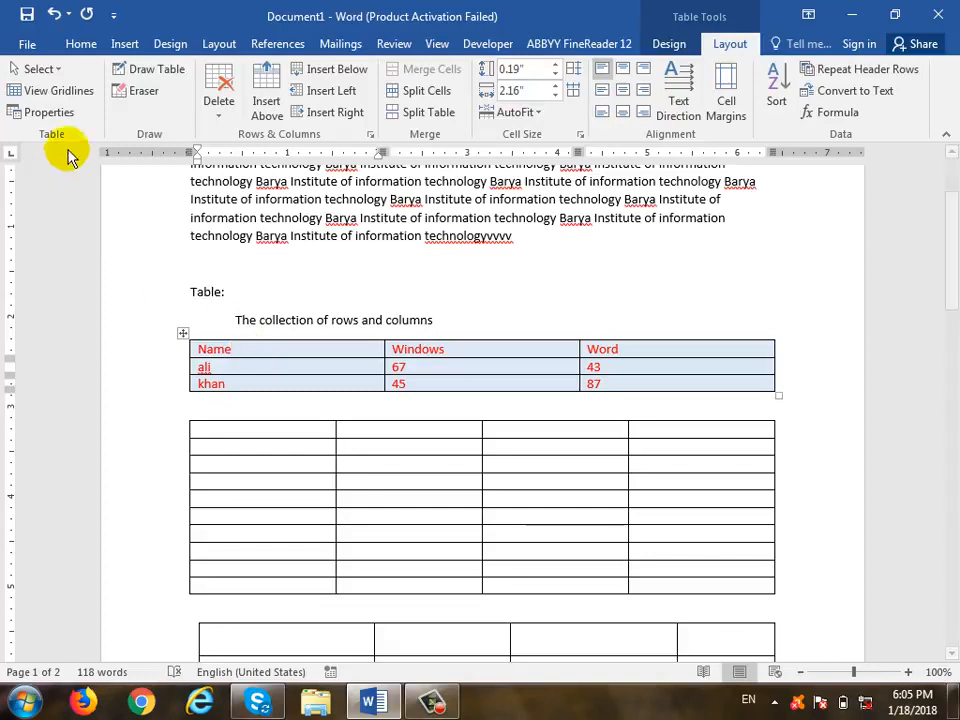
left_click(55, 68)
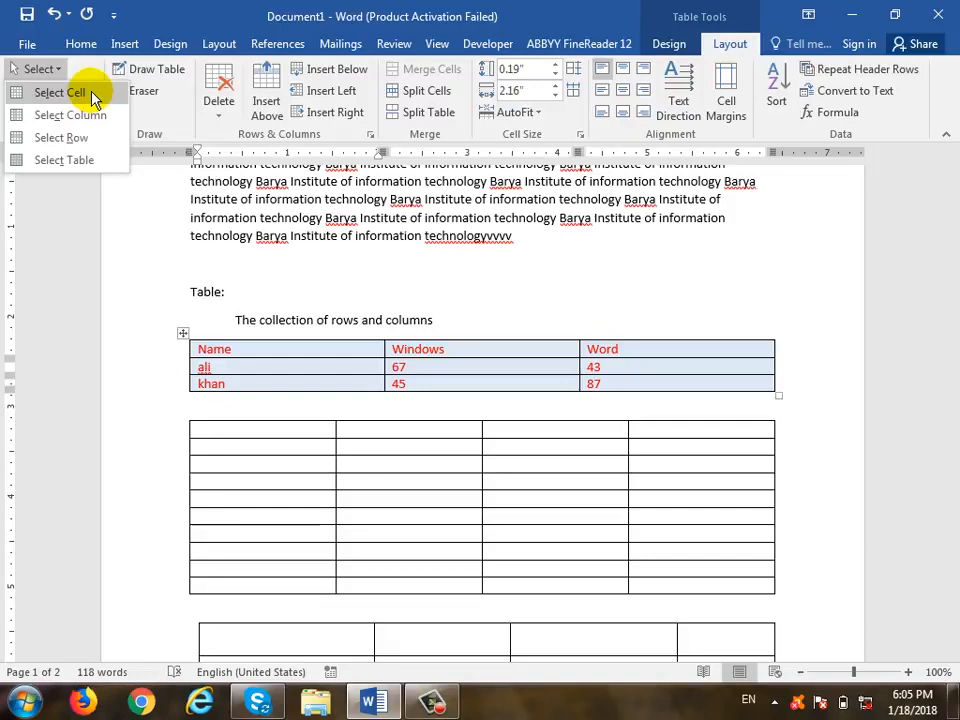
left_click(60, 92)
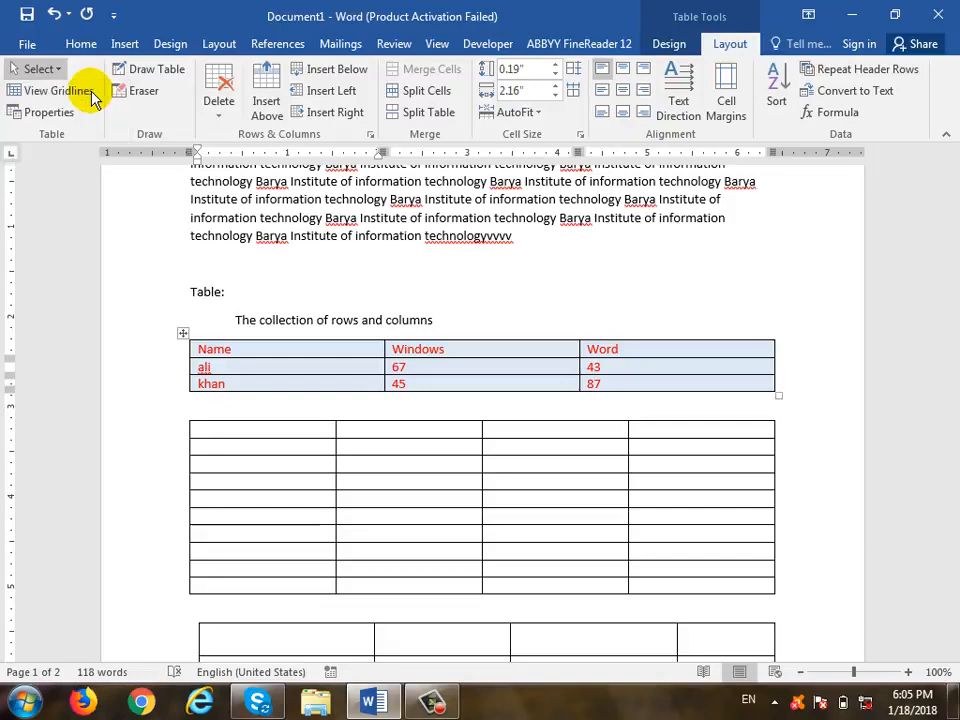
left_click(248, 352)
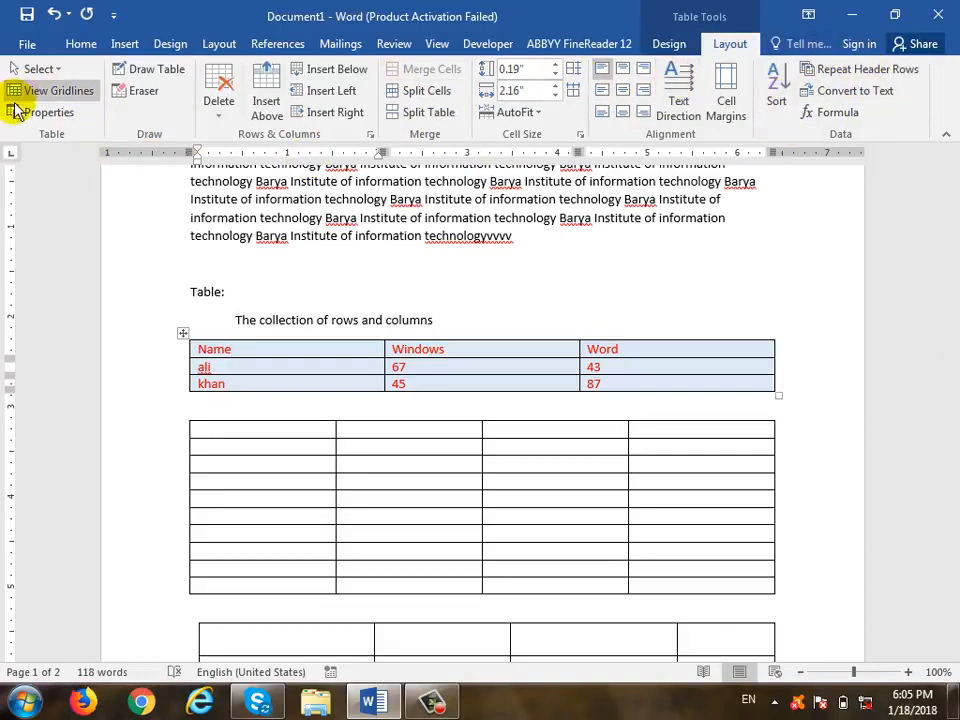
- Draw vertical borders splitting the Word and Windows columns in the first table
left_click(146, 76)
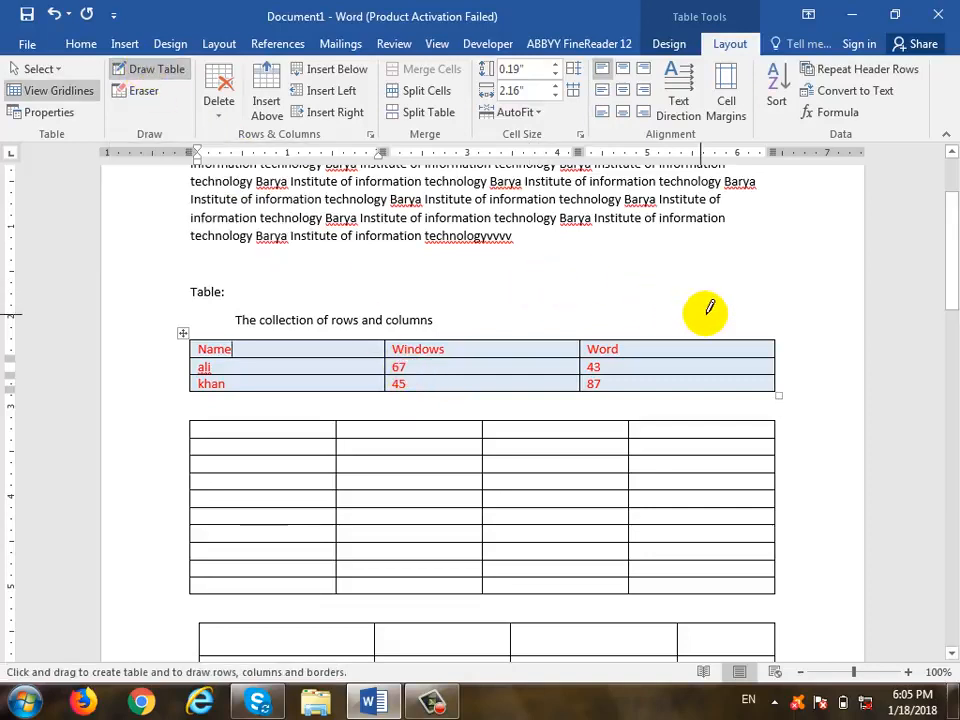
left_click(165, 75)
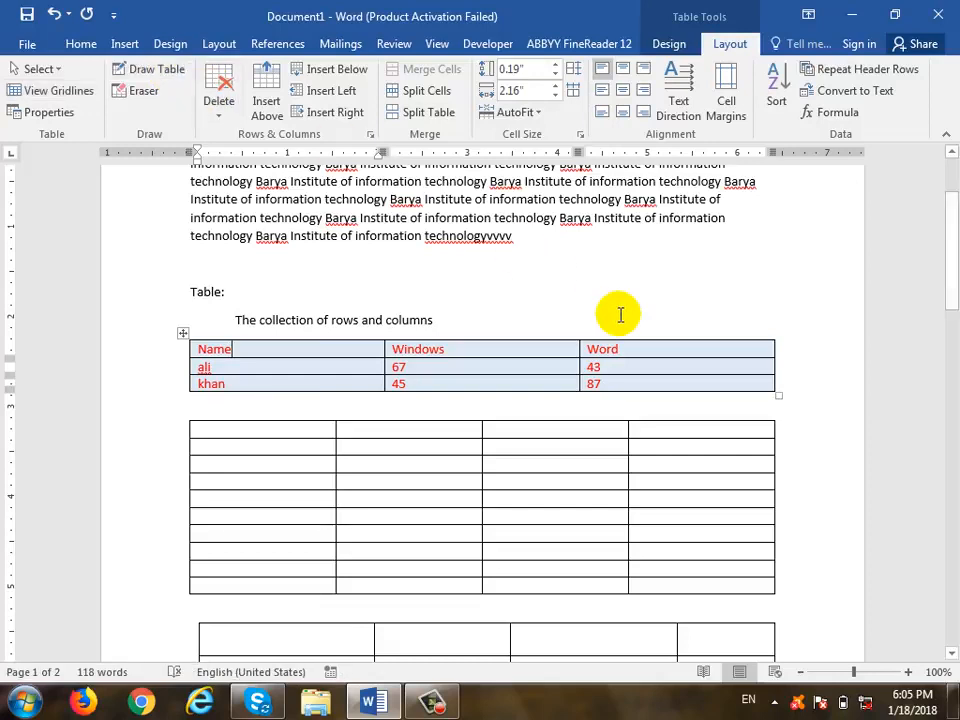
left_click(157, 75)
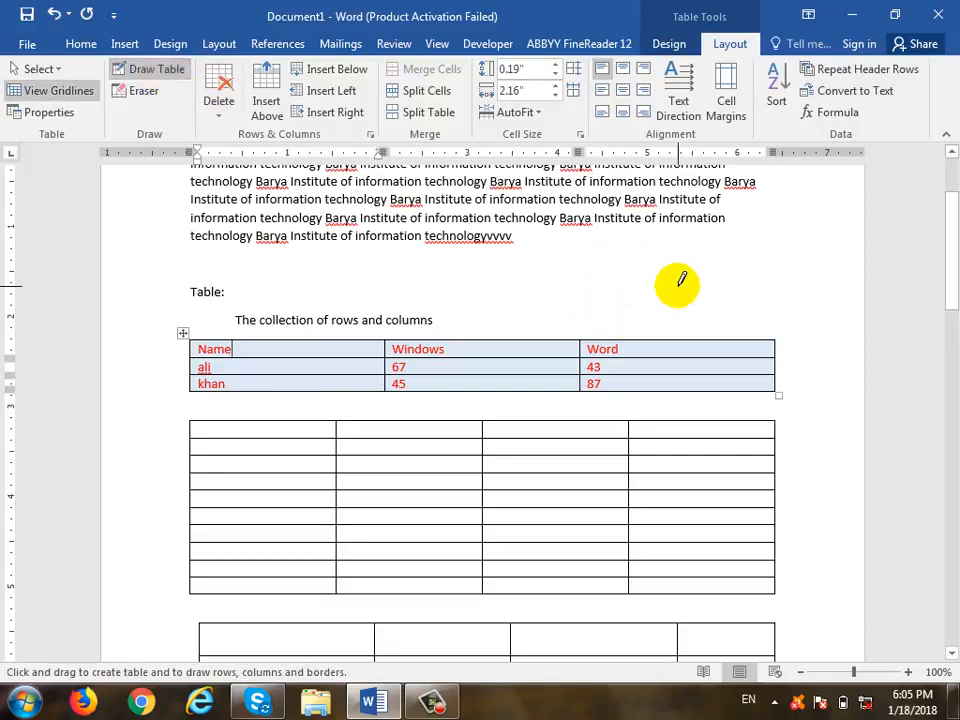
left_click_drag(676, 340, 683, 391)
left_click_drag(493, 340, 505, 391)
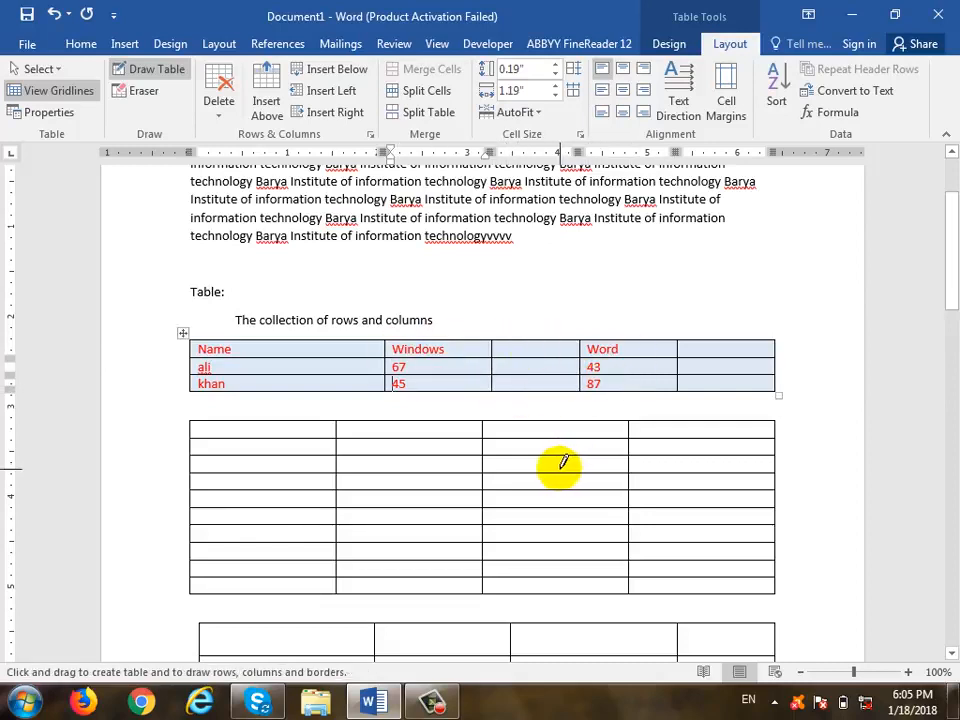
left_click(170, 70)
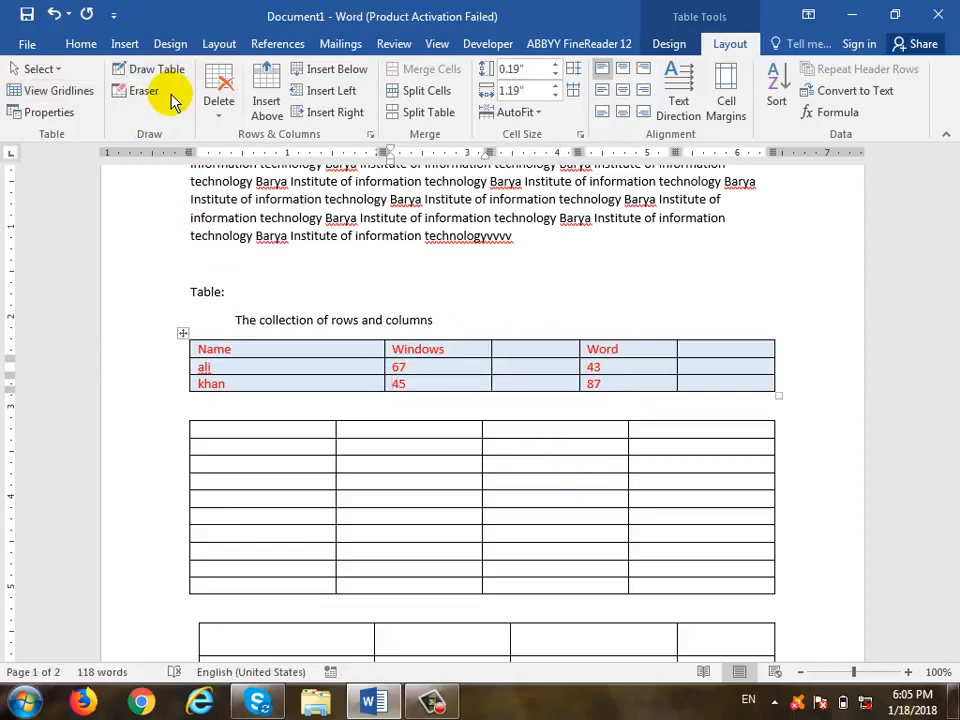
- Erase borders to merge the Word header, 43 and 67 cells with their empty neighbours
left_click(142, 97)
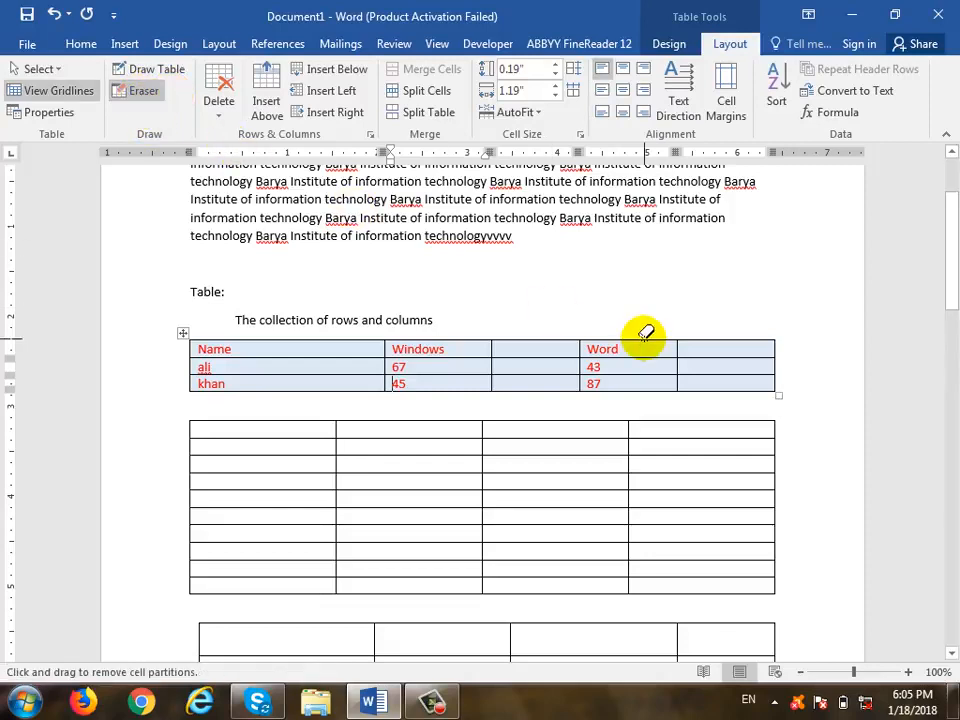
left_click(677, 351)
left_click(677, 365)
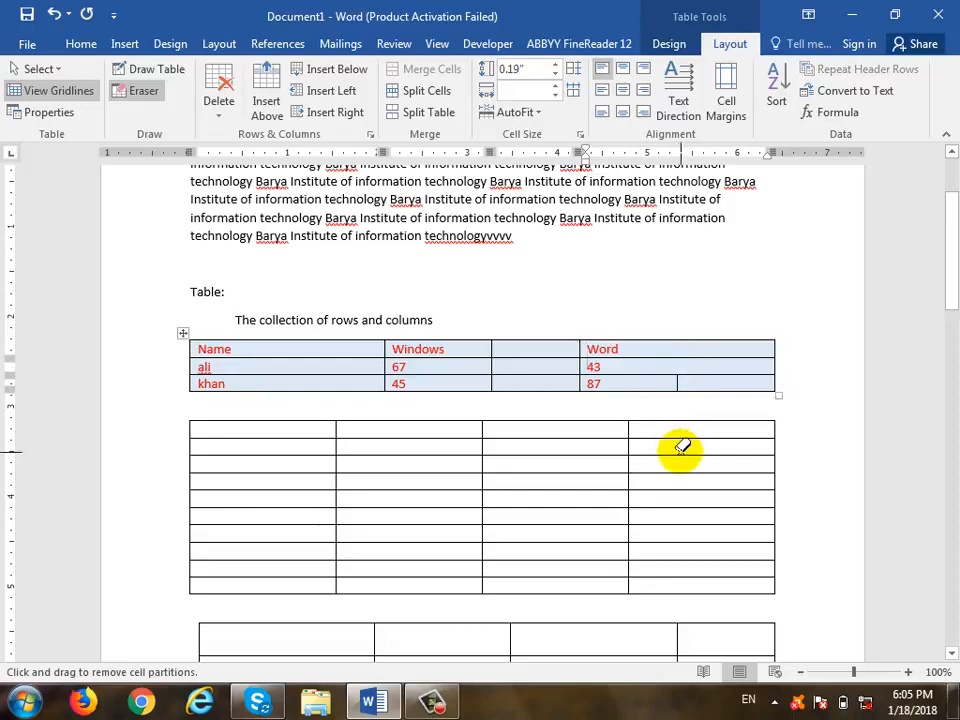
left_click(491, 366)
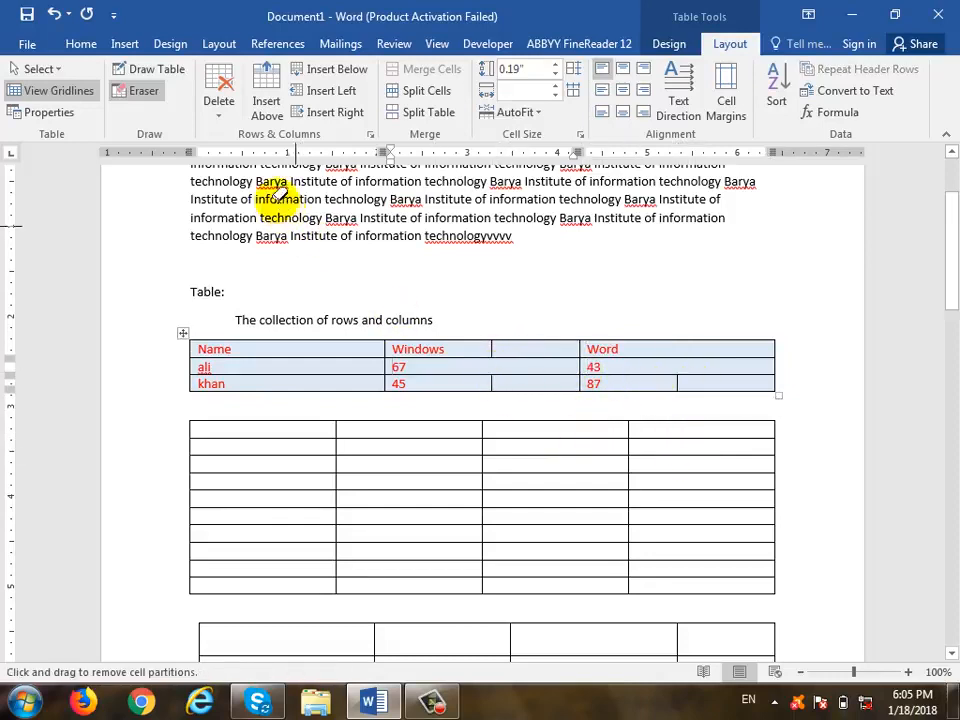
left_click(140, 92)
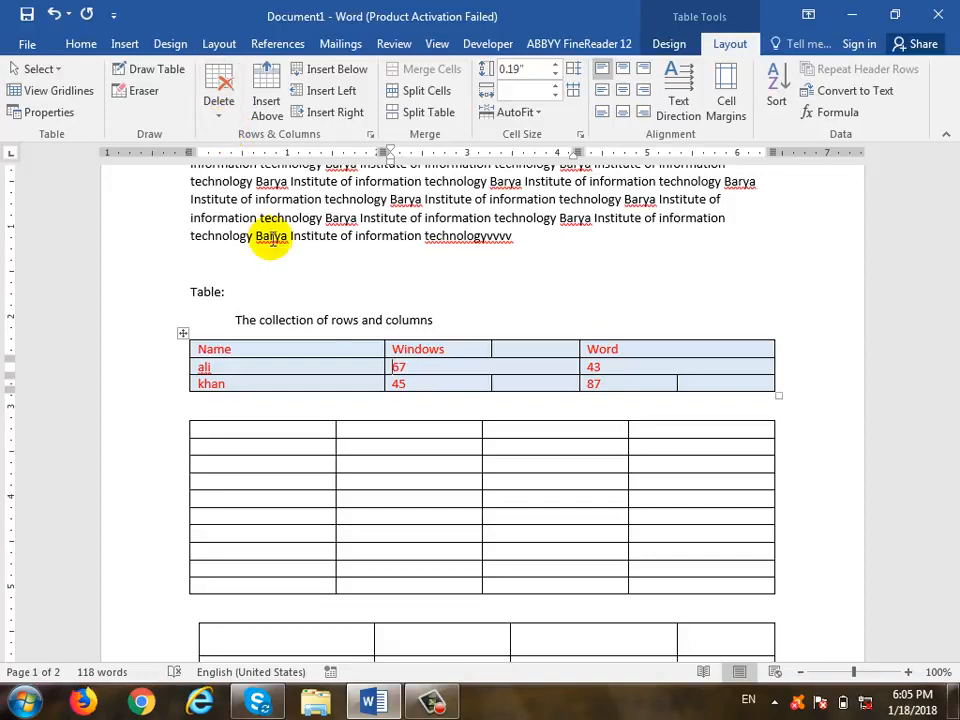
left_click(329, 349)
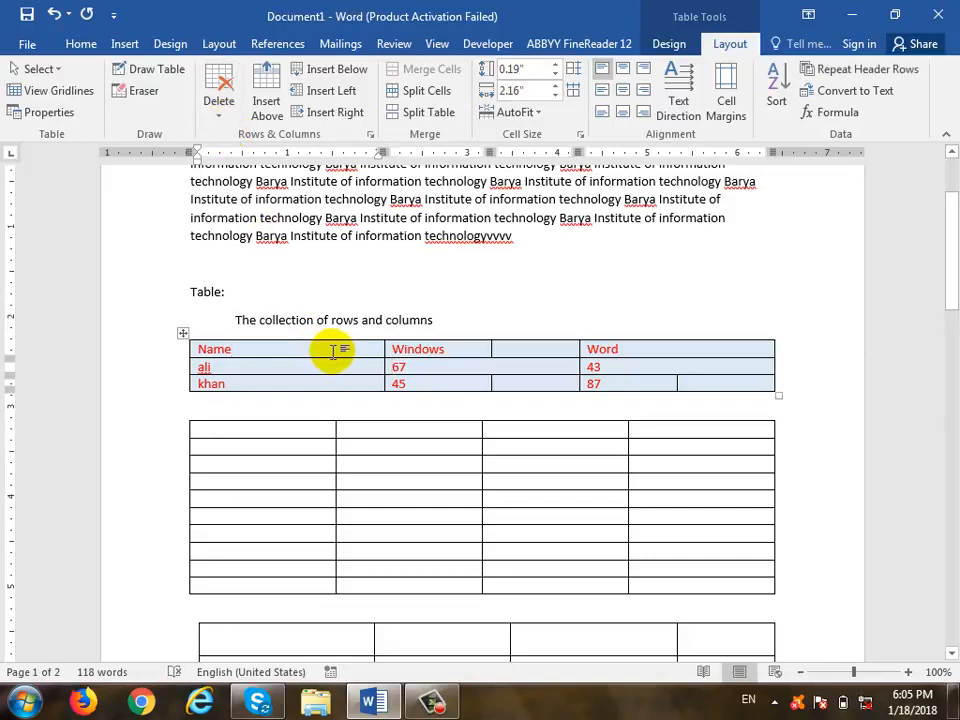
left_click(226, 116)
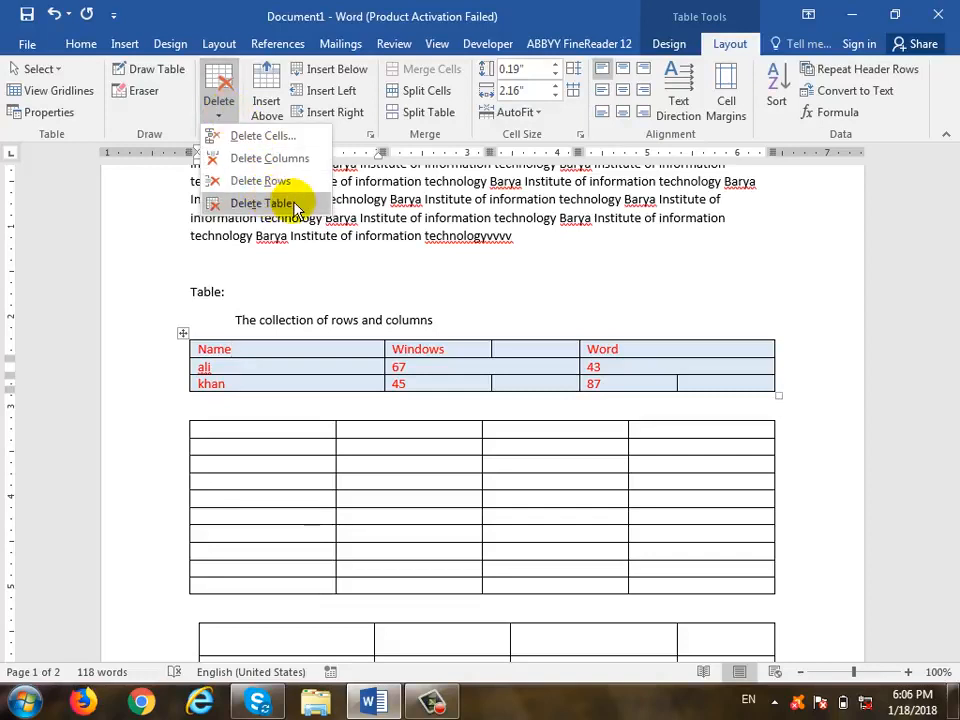
left_click(263, 203)
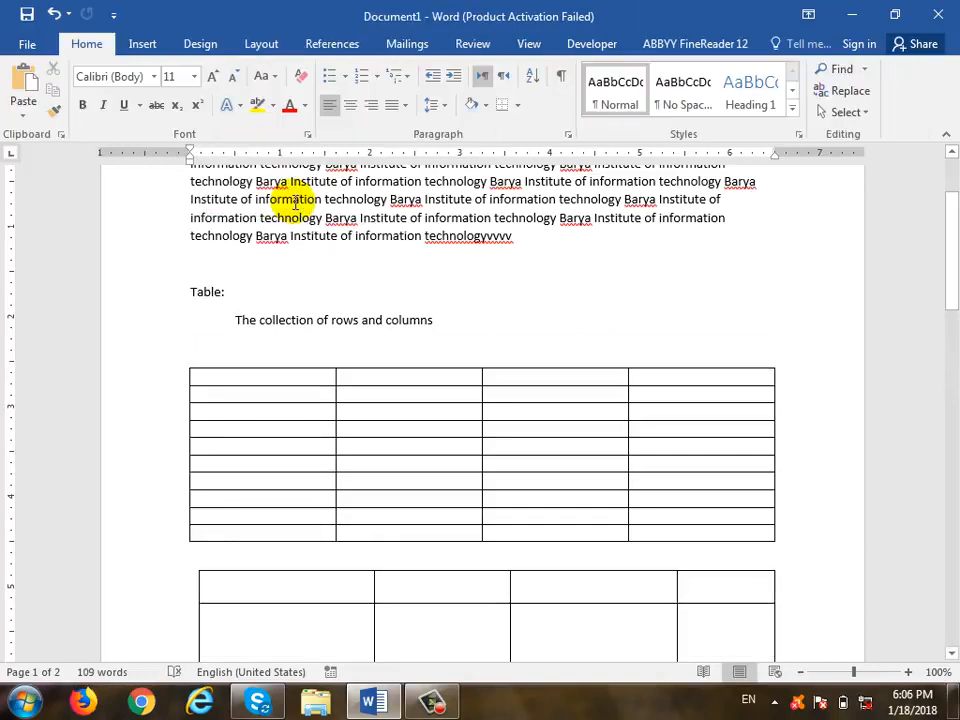
key("ctrl+z")
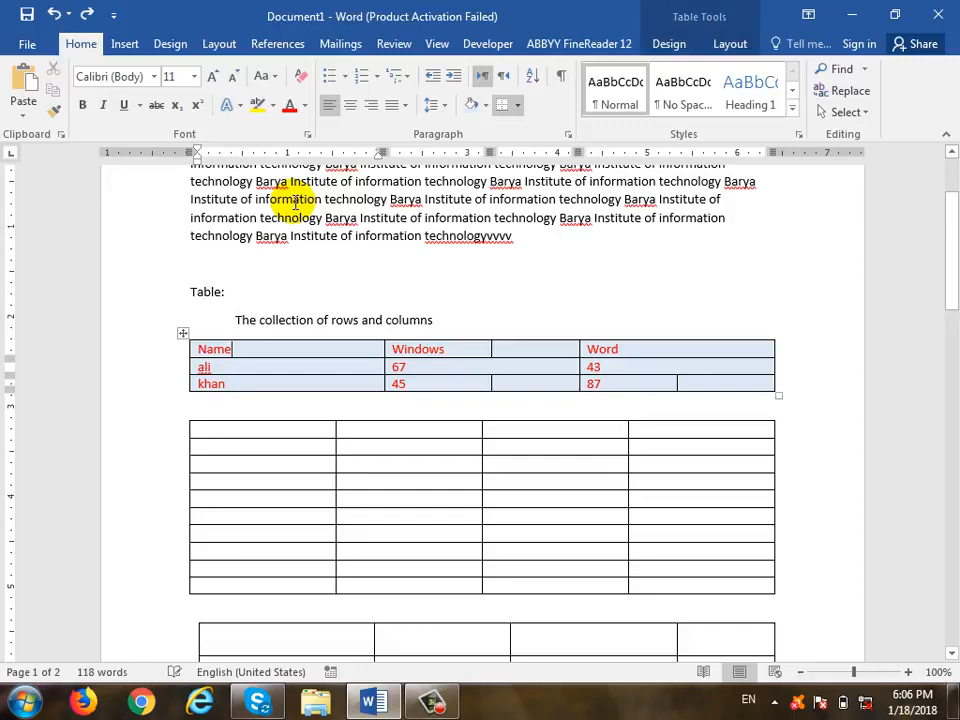
left_click(728, 44)
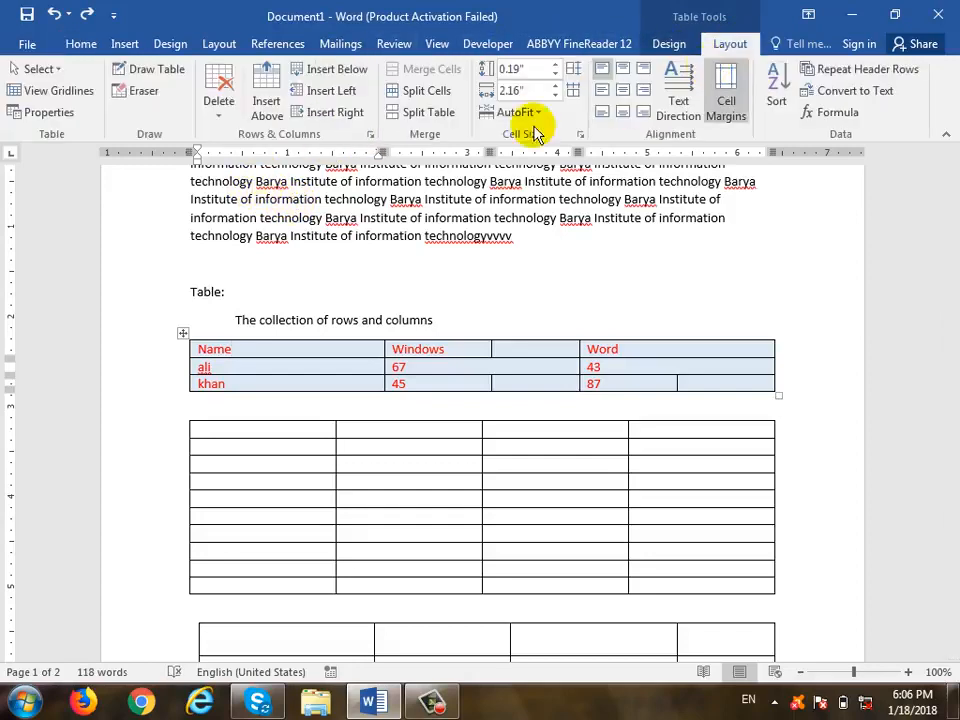
left_click(215, 104)
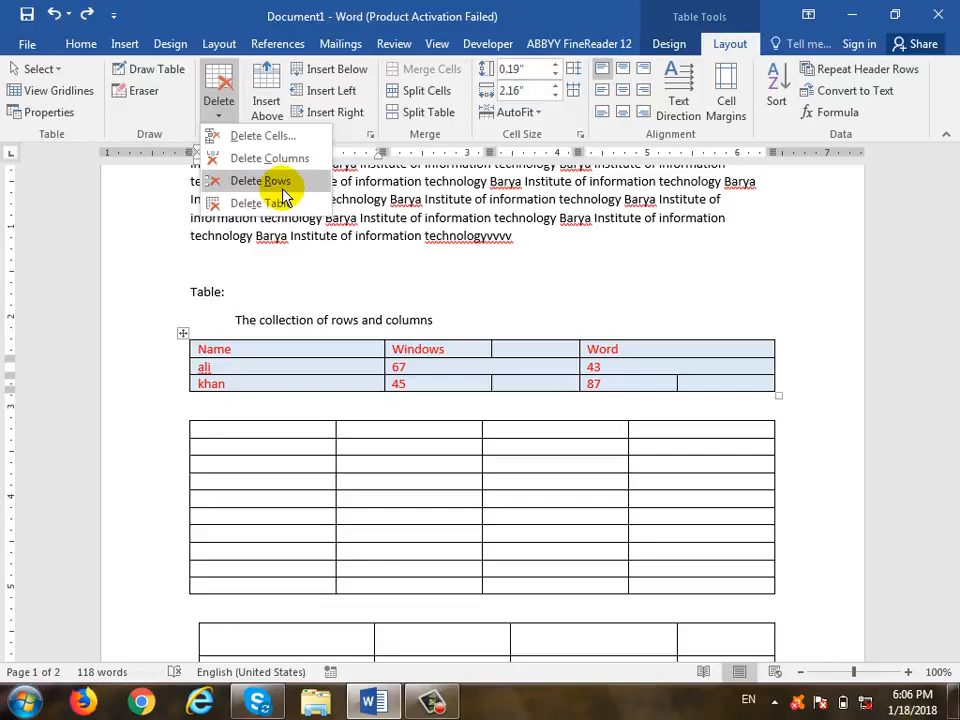
left_click(286, 348)
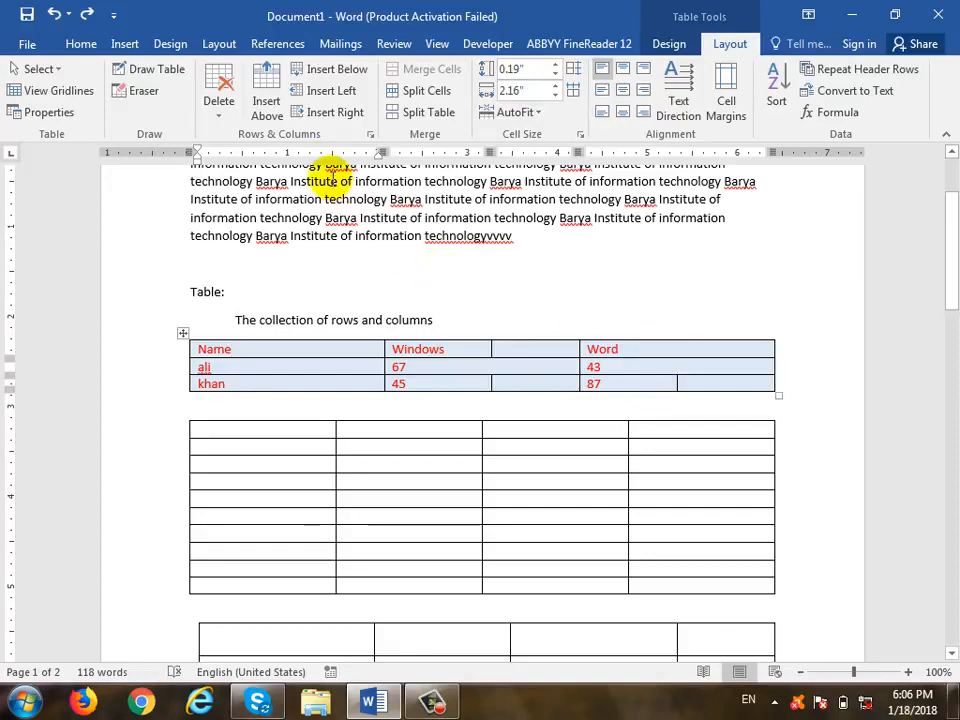
left_click(208, 368)
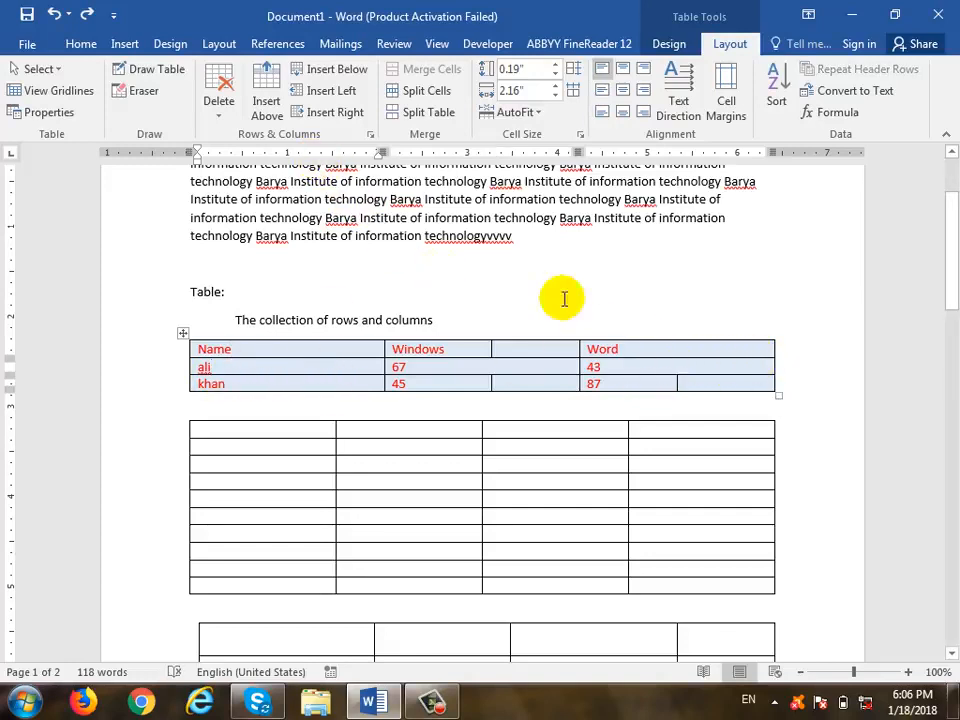
left_click(220, 114)
left_click(268, 180)
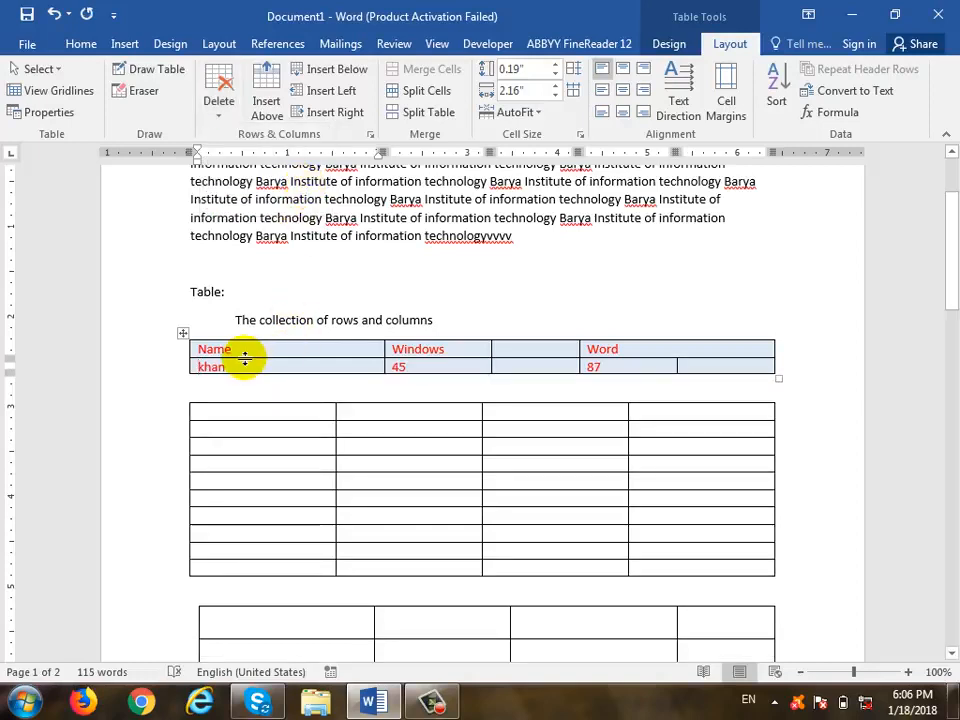
key("ctrl+z")
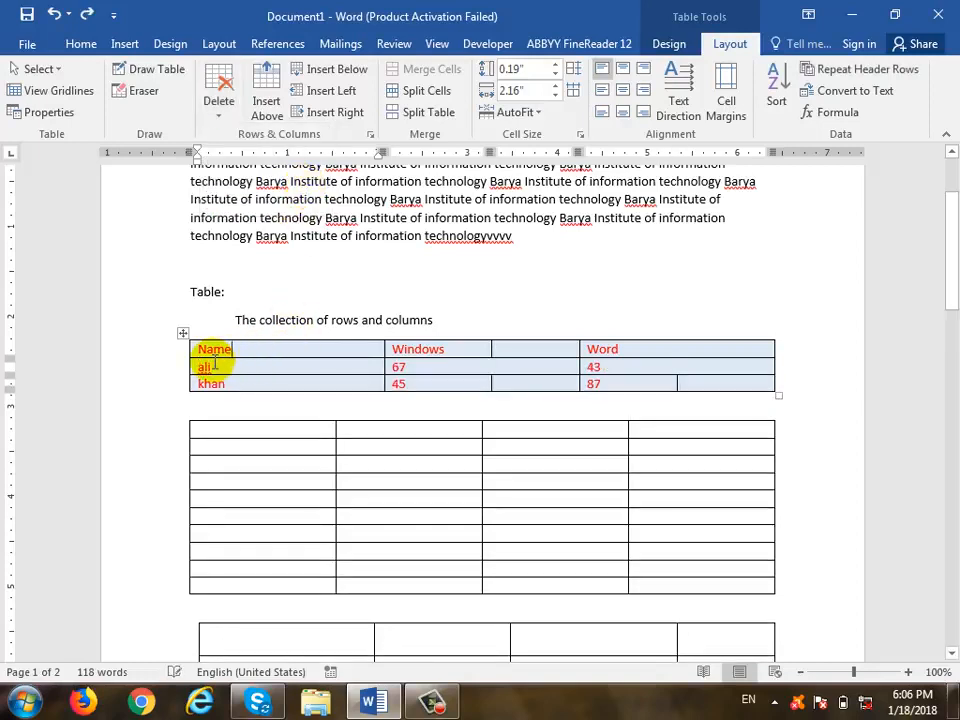
left_click(232, 346)
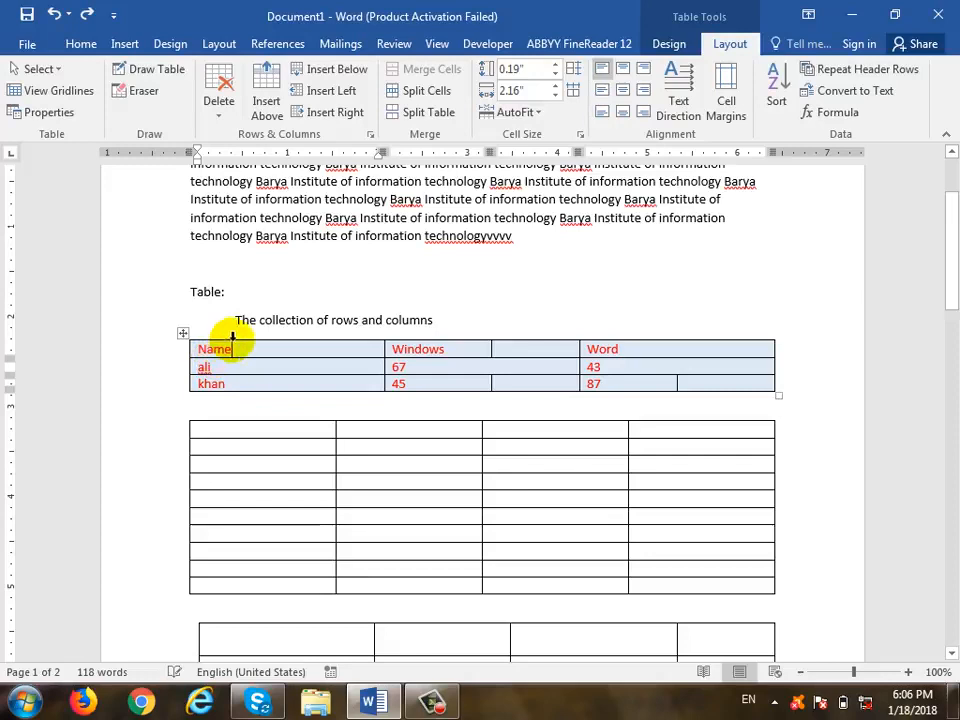
left_click(214, 120)
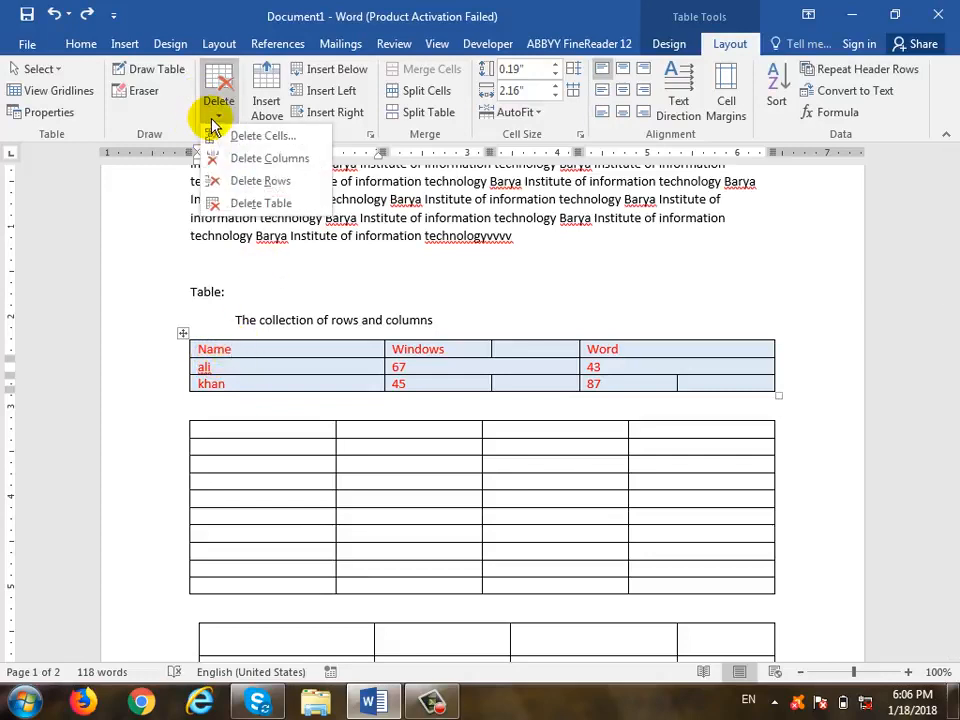
left_click(279, 136)
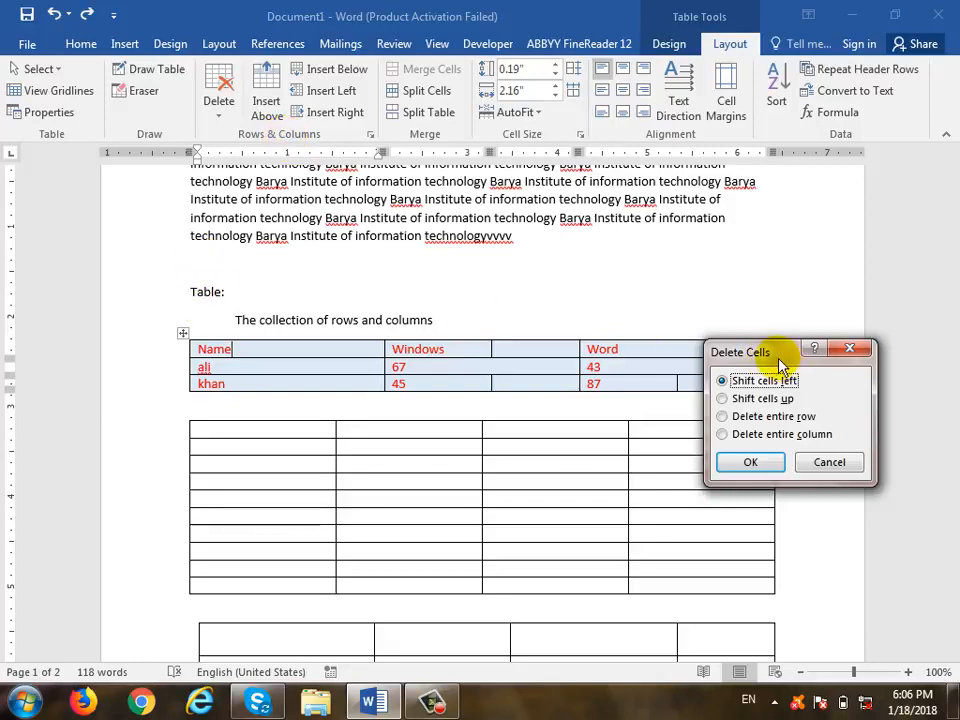
left_click_drag(780, 365, 518, 168)
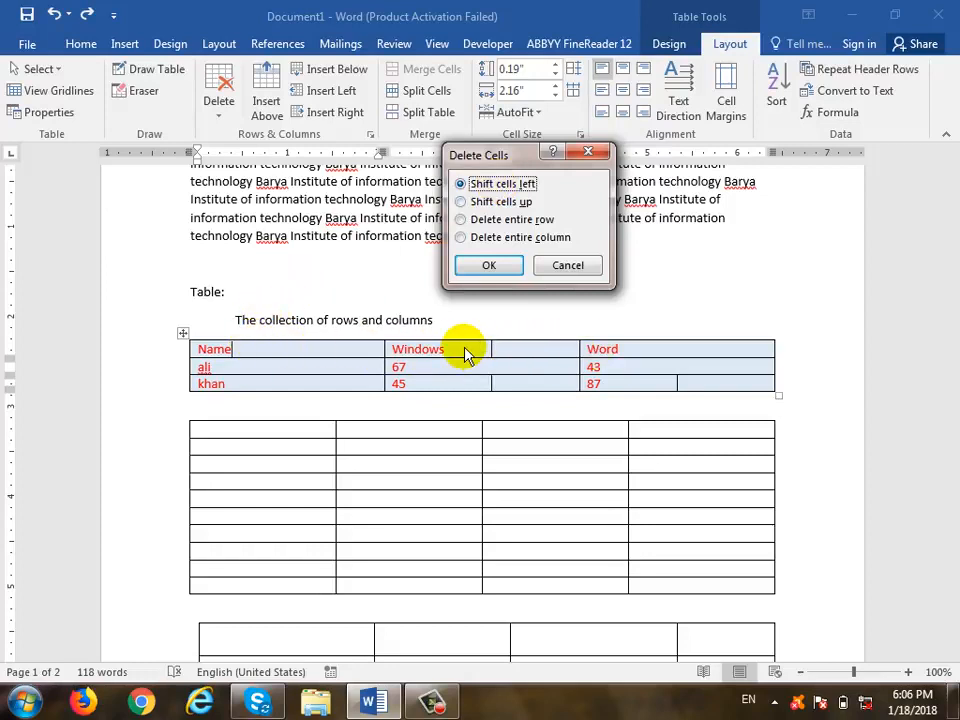
mouse_move(583, 330)
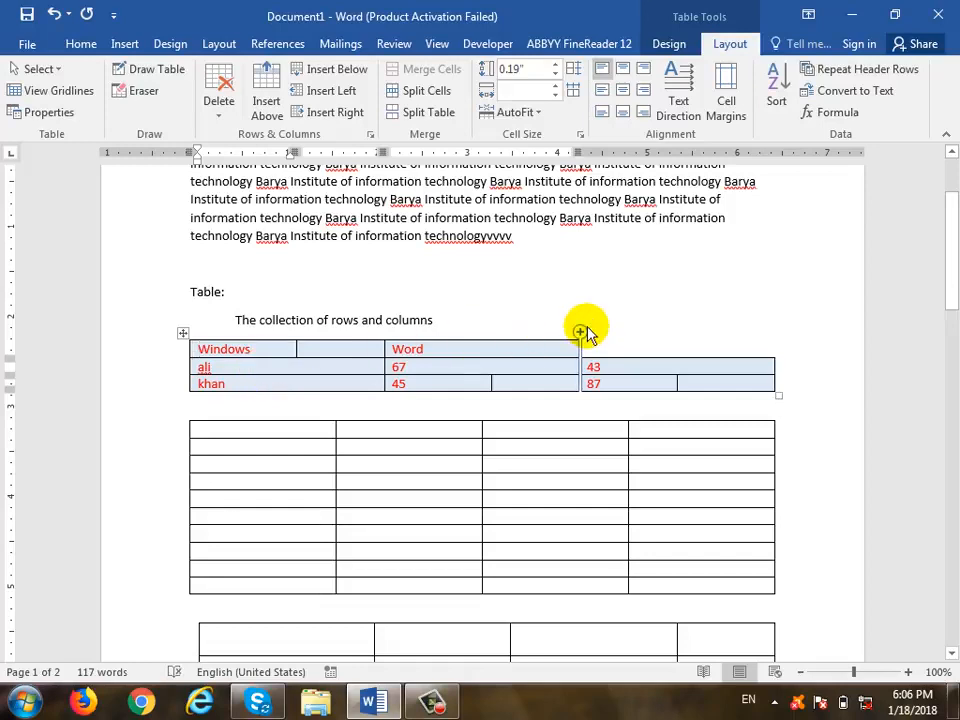
key("ctrl+z")
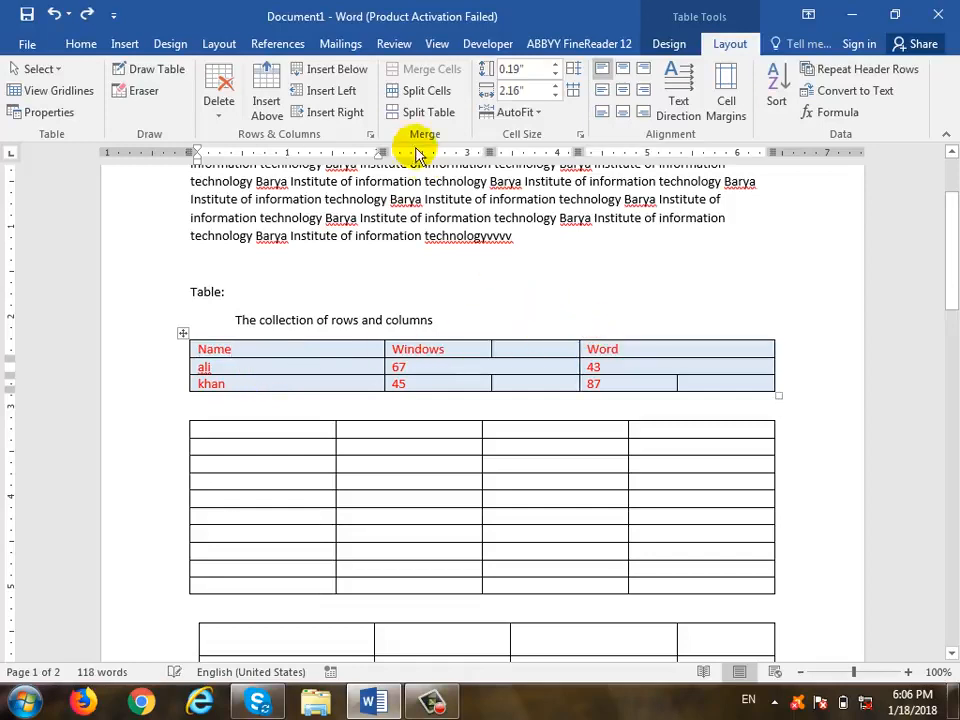
left_click(222, 120)
left_click(281, 135)
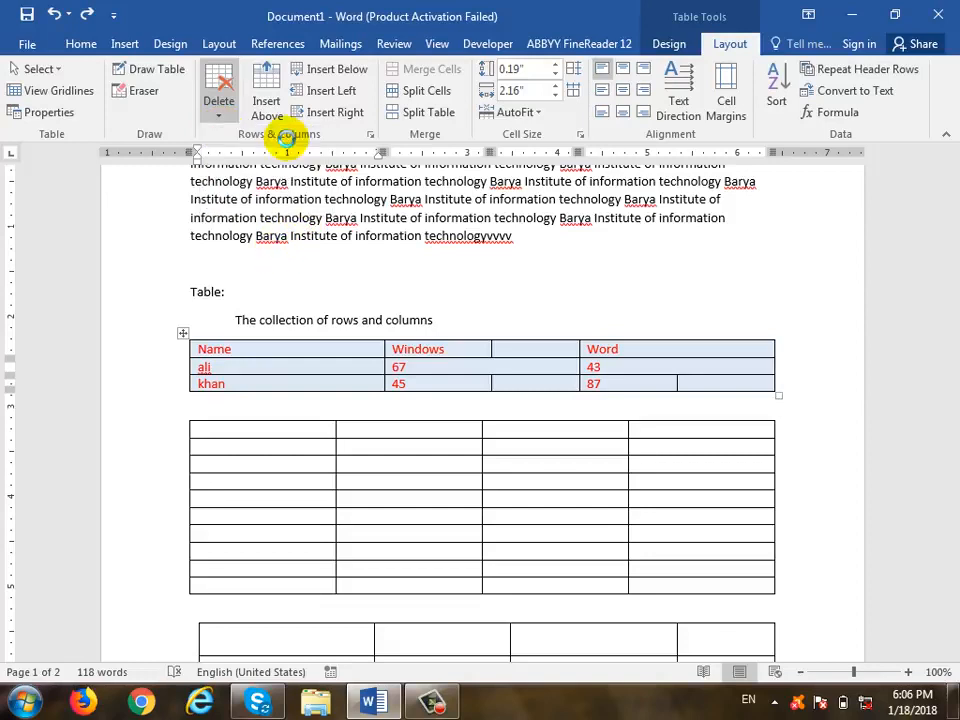
left_click(525, 203)
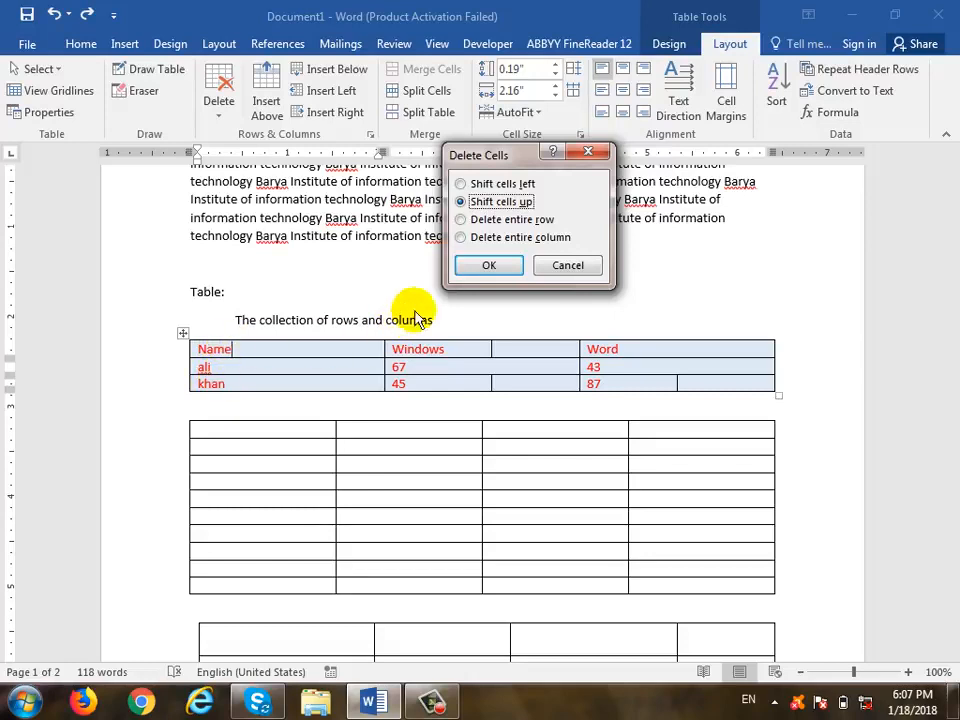
left_click(515, 221)
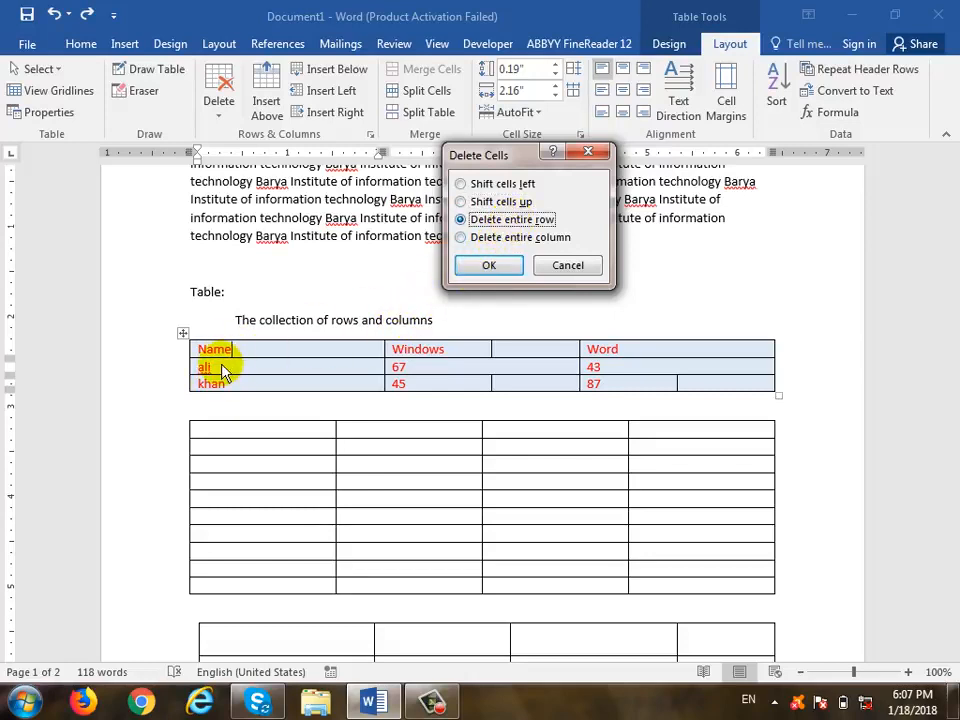
left_click(533, 241)
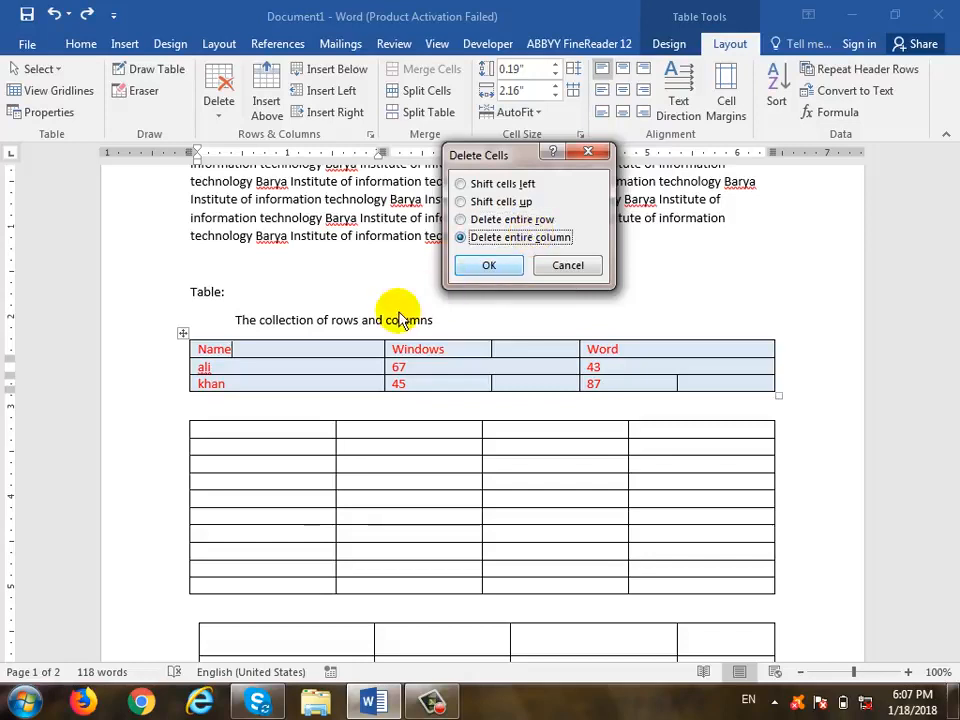
left_click(491, 266)
key("ctrl+z")
left_click(336, 350)
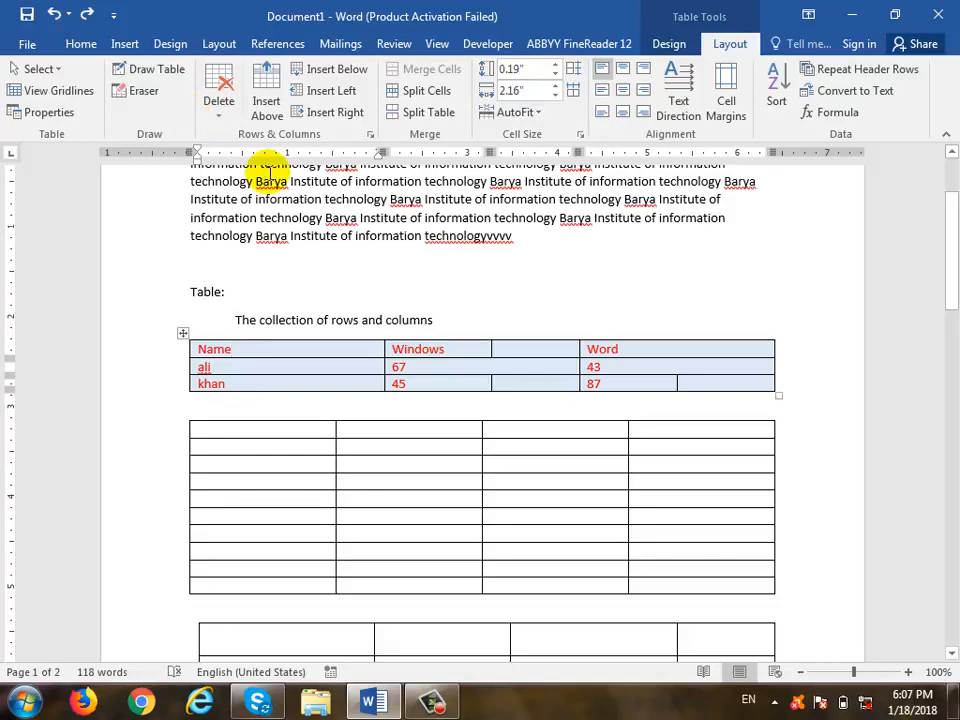
left_click(370, 367)
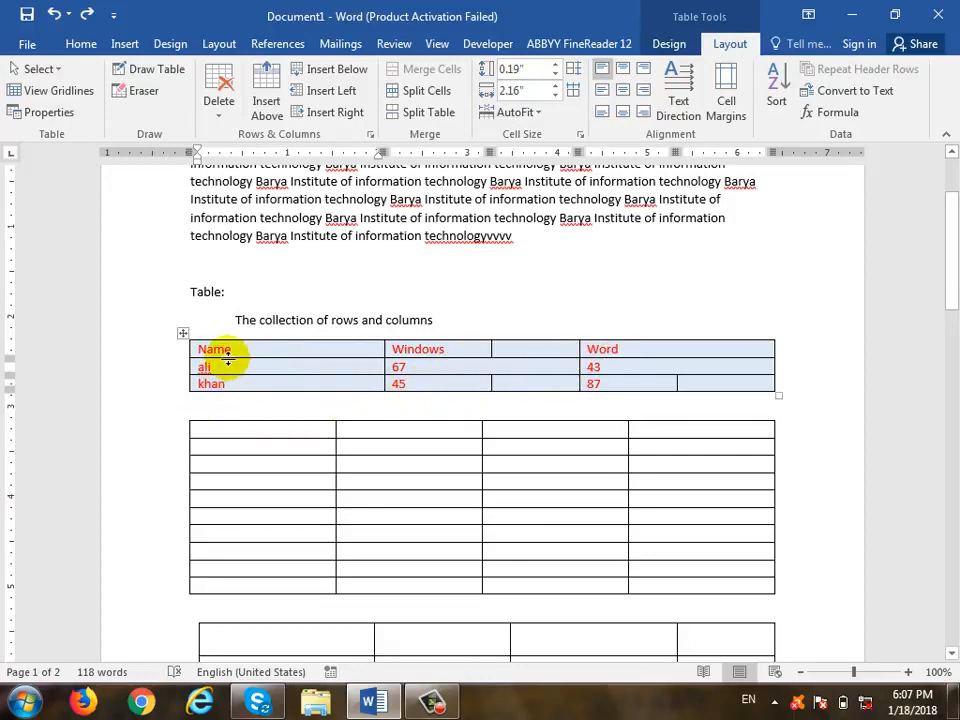
- Add rows below the ali and khan rows, undoing each insertion
left_click(250, 381)
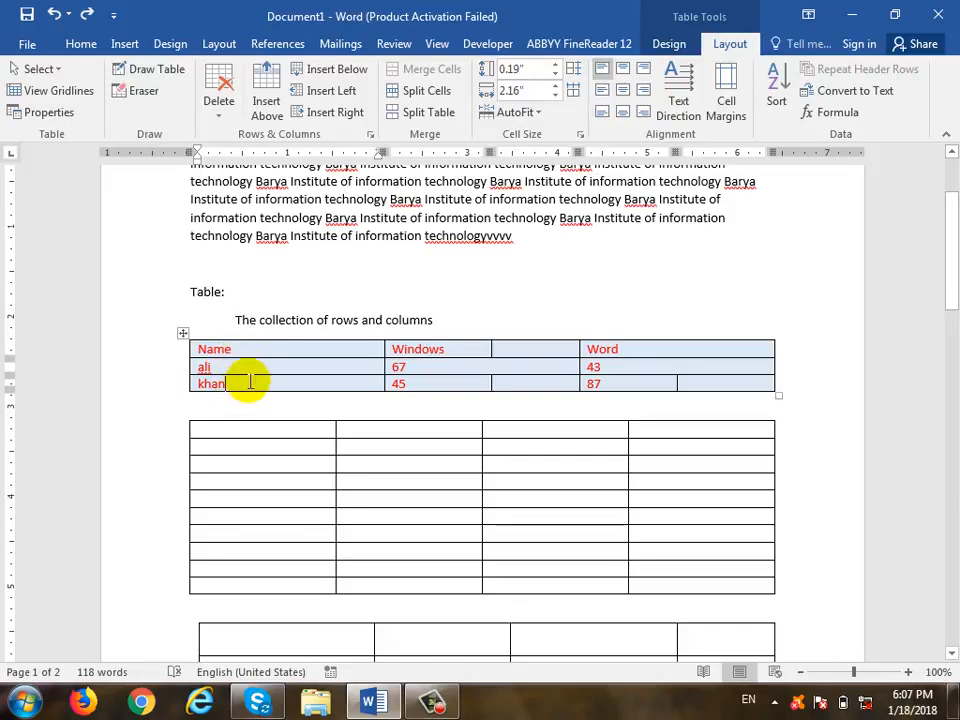
left_click(246, 366)
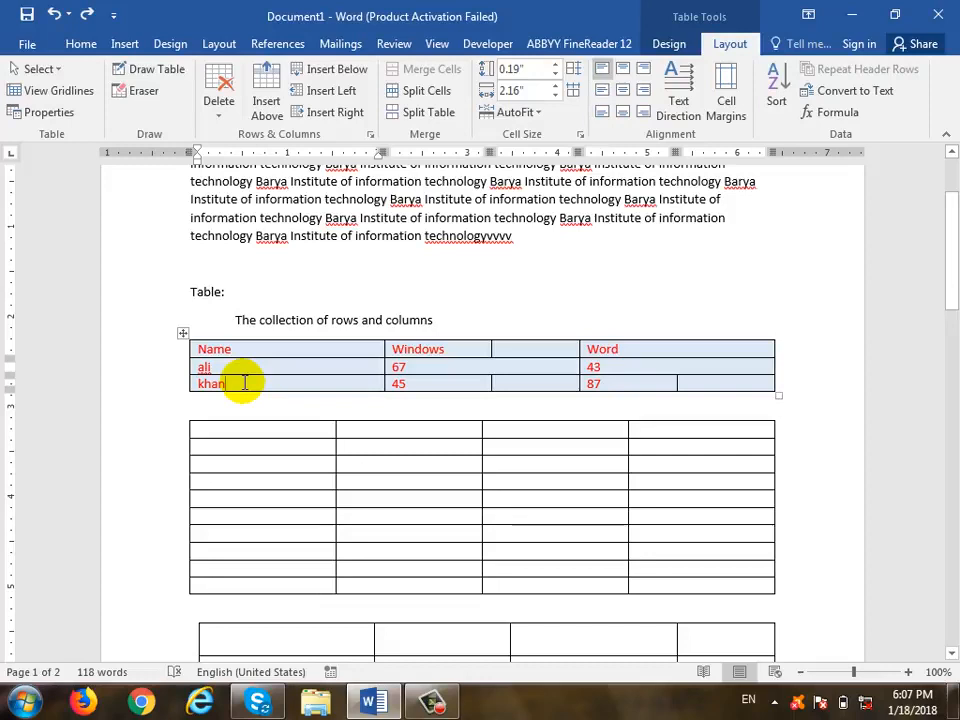
left_click(277, 110)
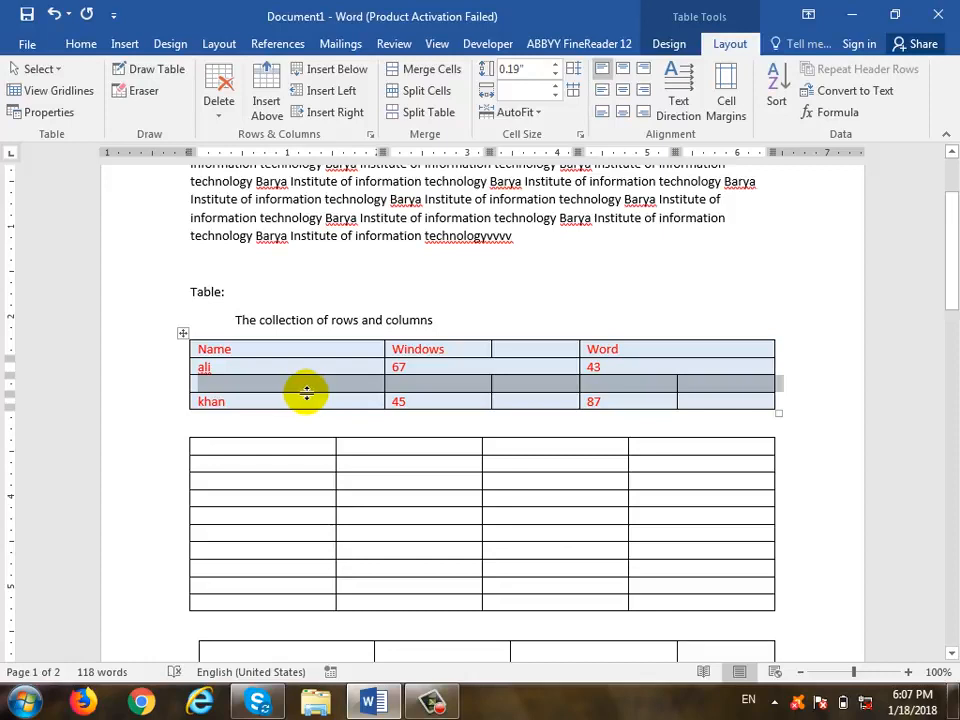
left_click(278, 383)
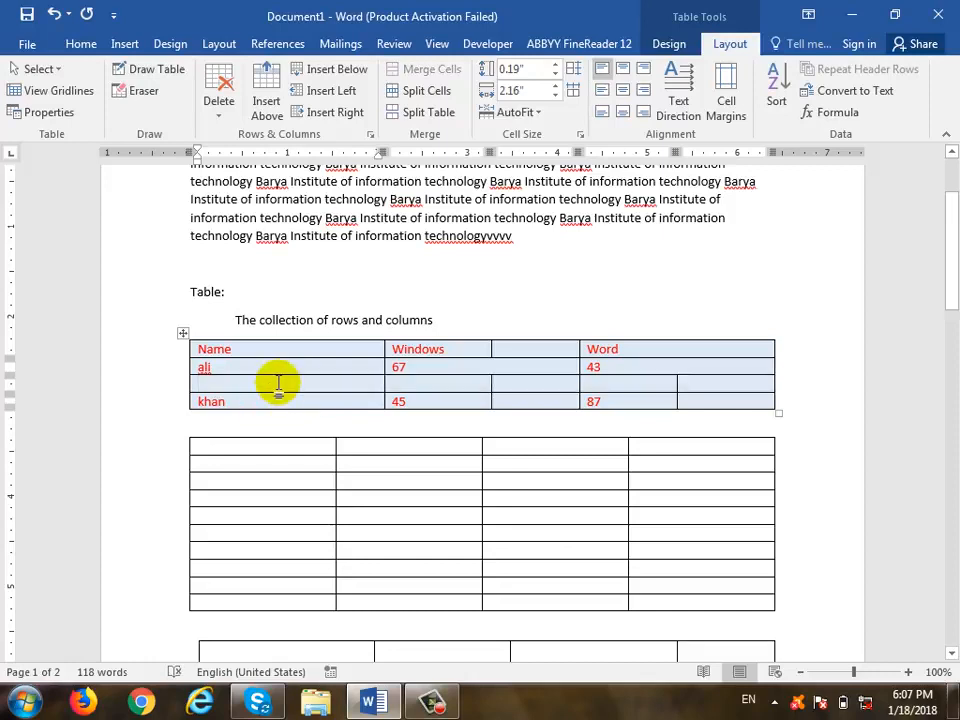
key("ctrl+z")
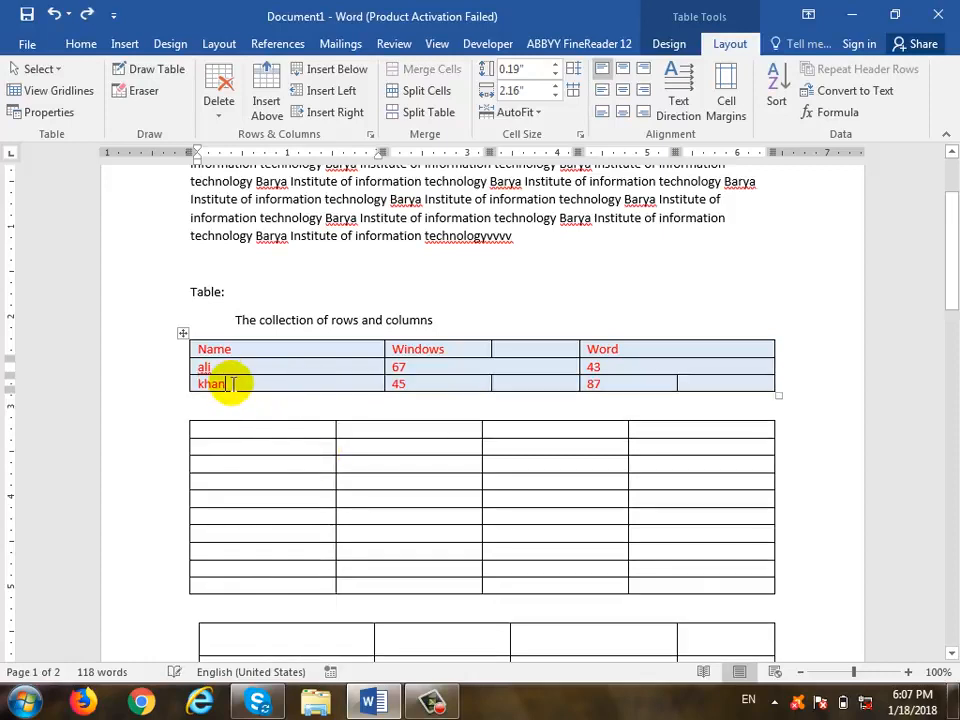
left_click(356, 78)
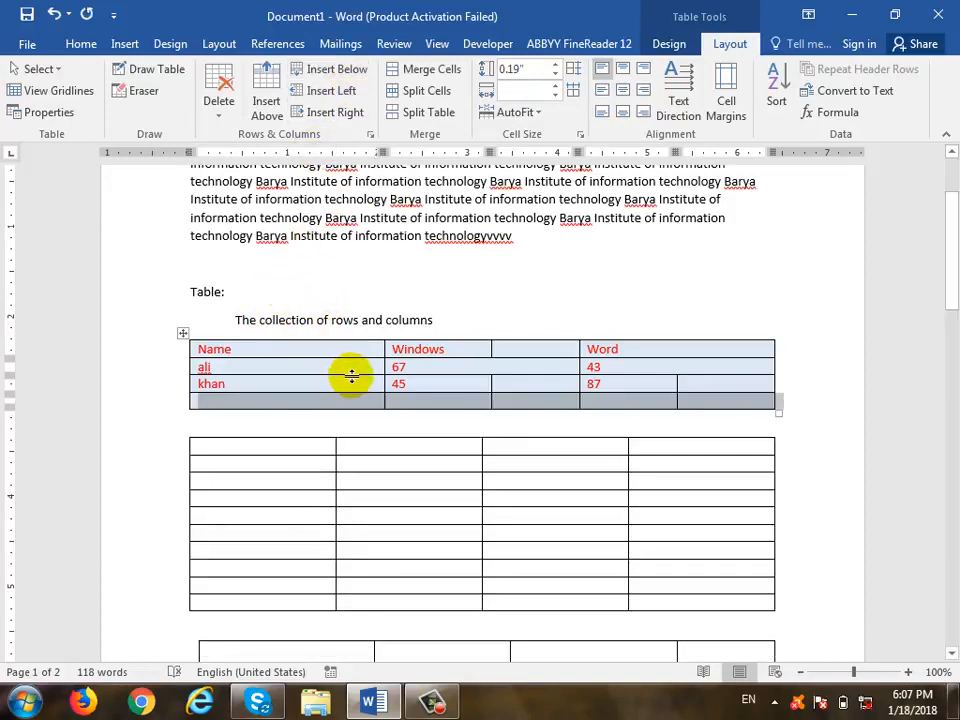
key("ctrl+z")
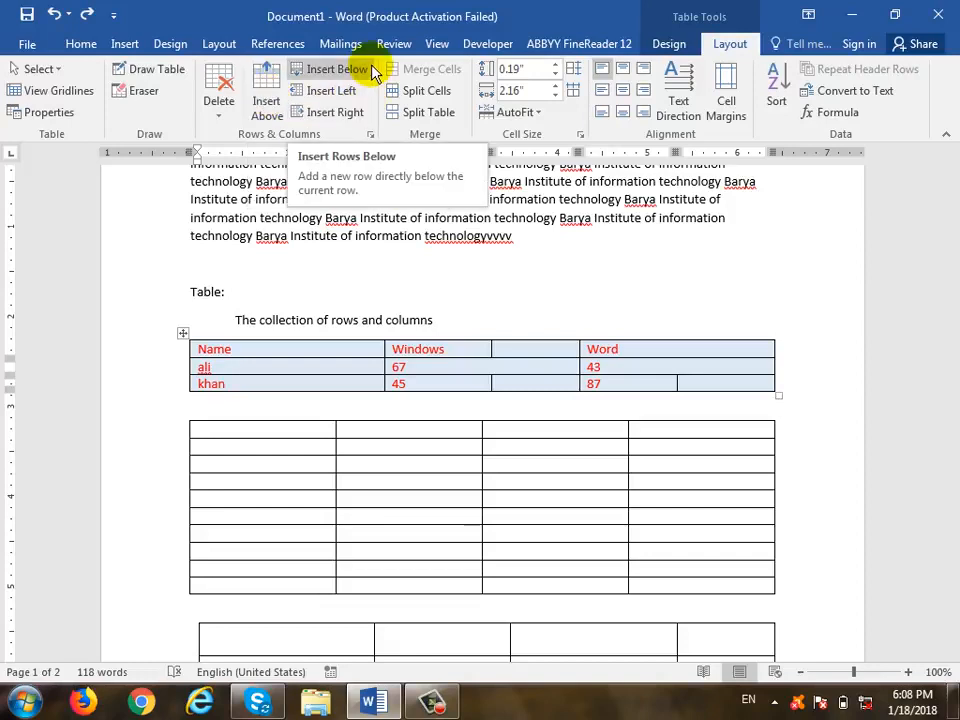
- Insert columns left and right of the Windows column, undoing each one
left_click(403, 349)
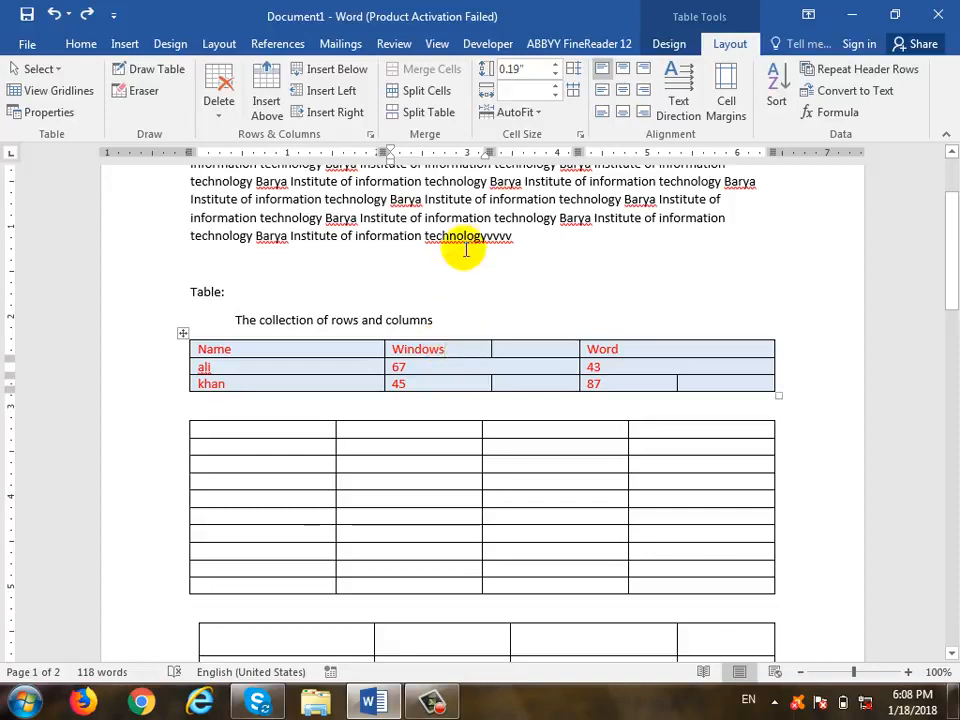
left_click(296, 100)
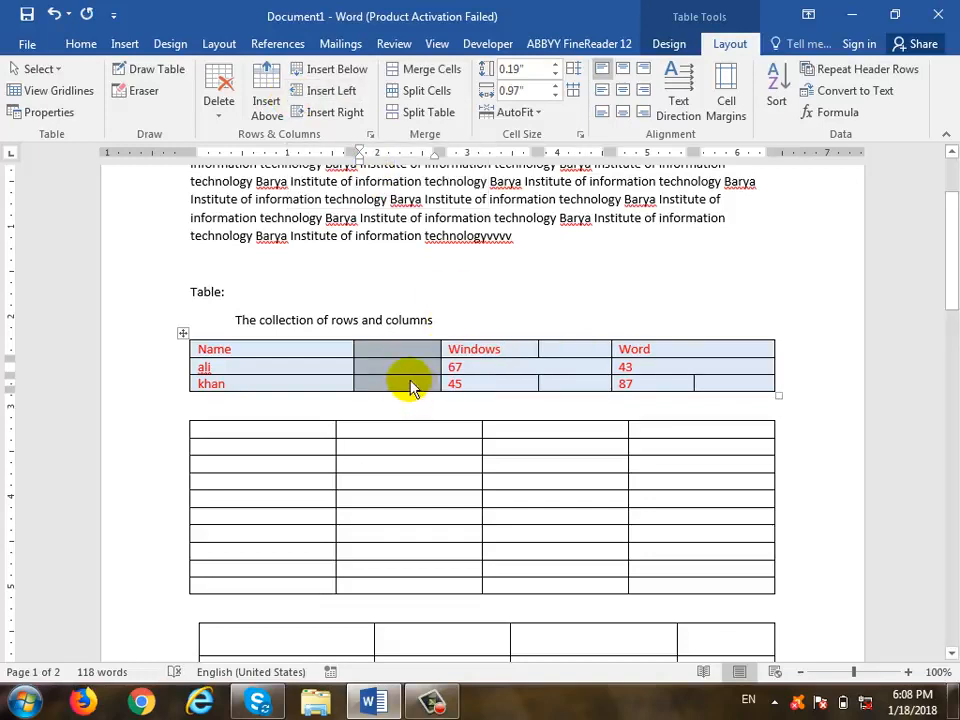
key("ctrl+z")
left_click(347, 115)
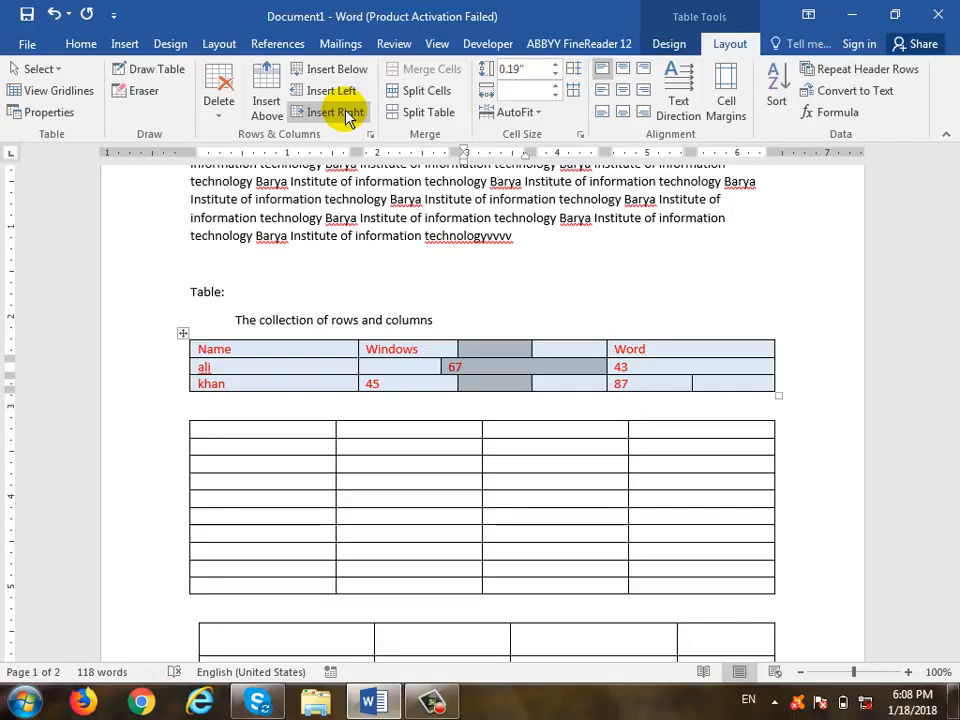
key("ctrl+z")
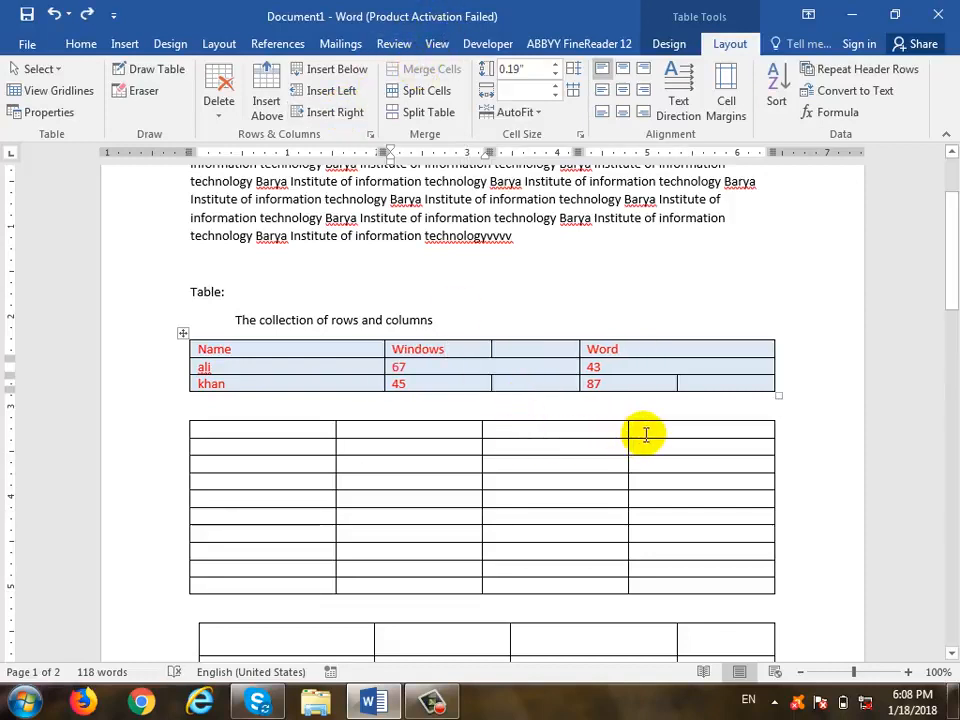
- Merge the lower table's first row into one full-width cell
left_click_drag(655, 430, 303, 430)
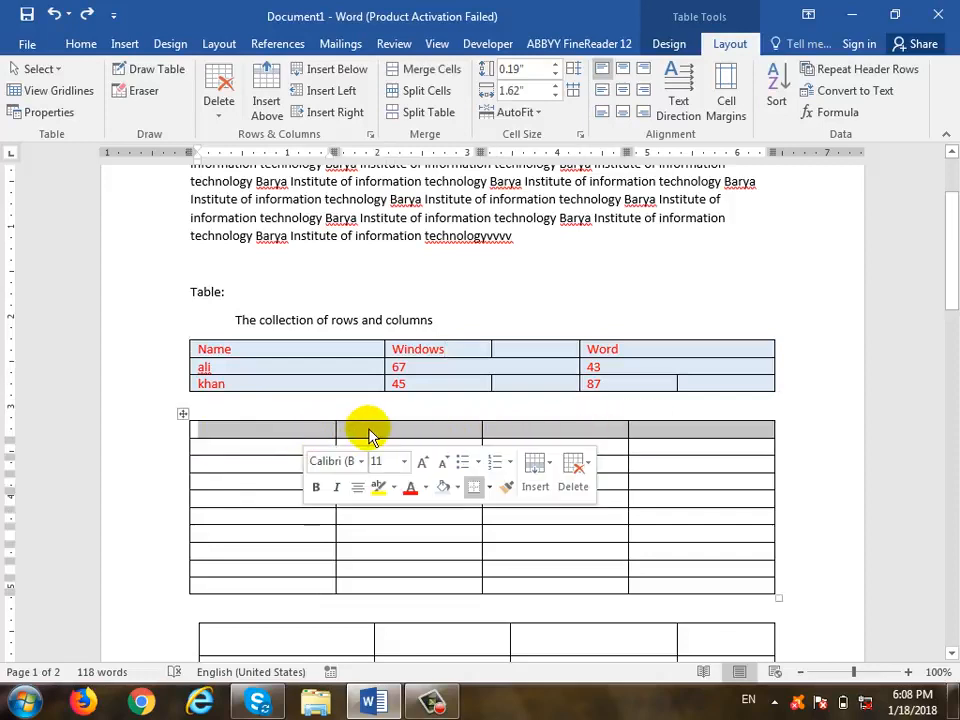
left_click(410, 76)
left_click(521, 436)
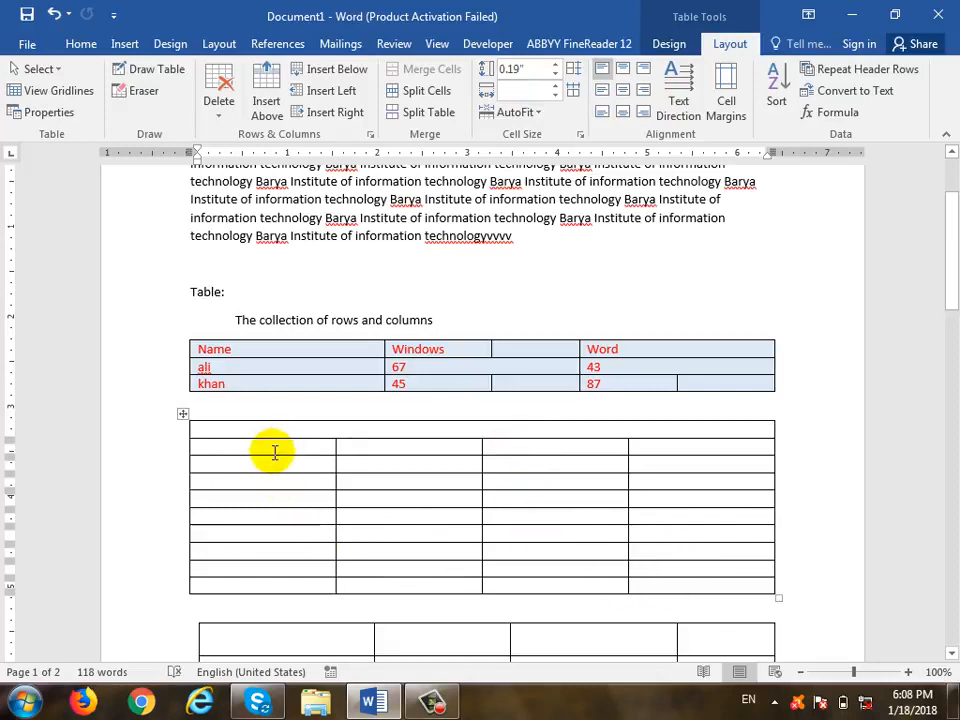
- Try merging the first-column cells below the top row, then undo it
left_click_drag(274, 450, 285, 508)
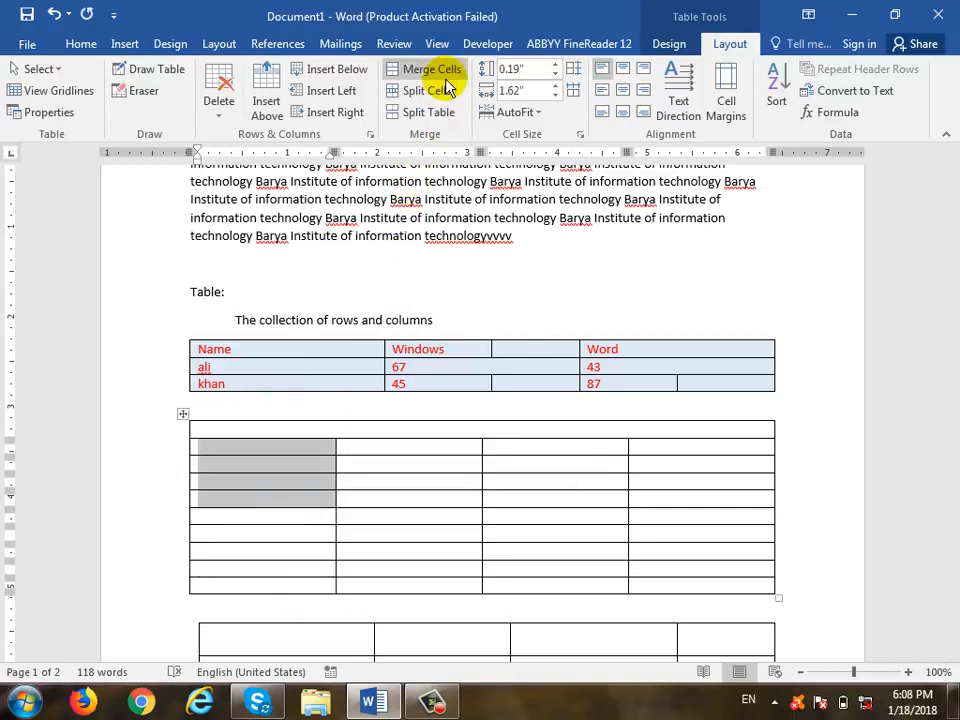
left_click(447, 78)
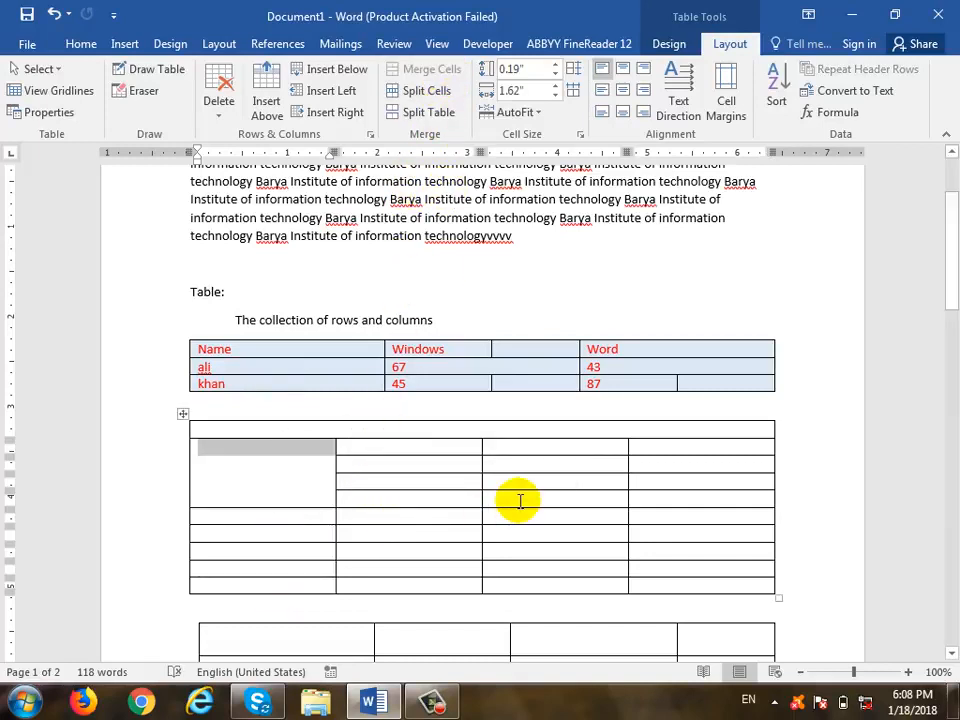
key("ctrl+z")
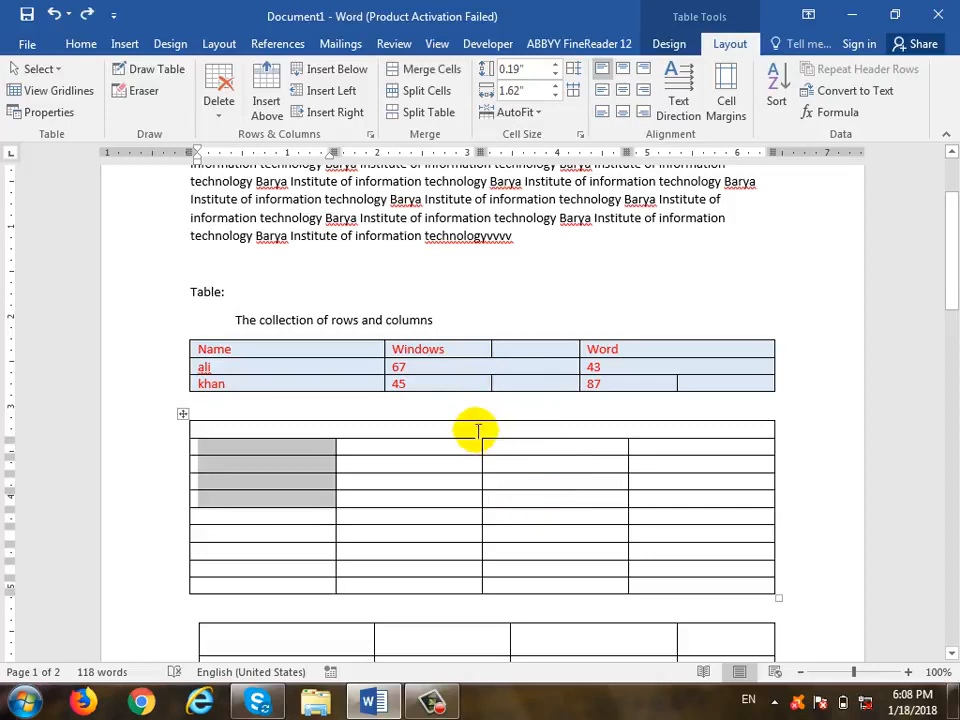
left_click(477, 430)
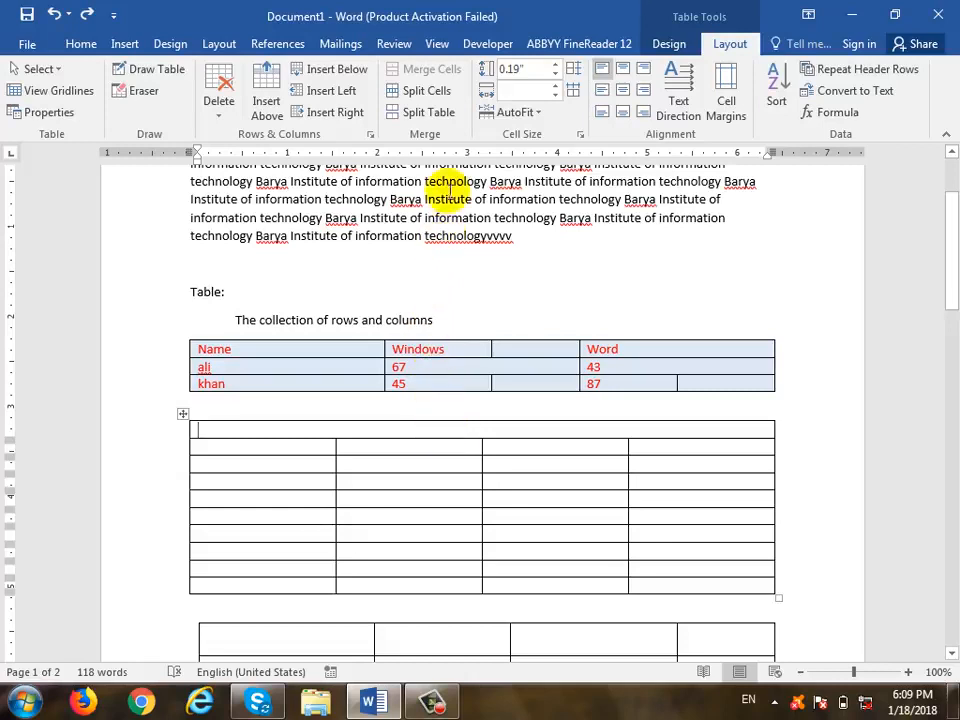
- Split the merged top row into 2 columns and 1 row, then split and rejoin the table
left_click(440, 93)
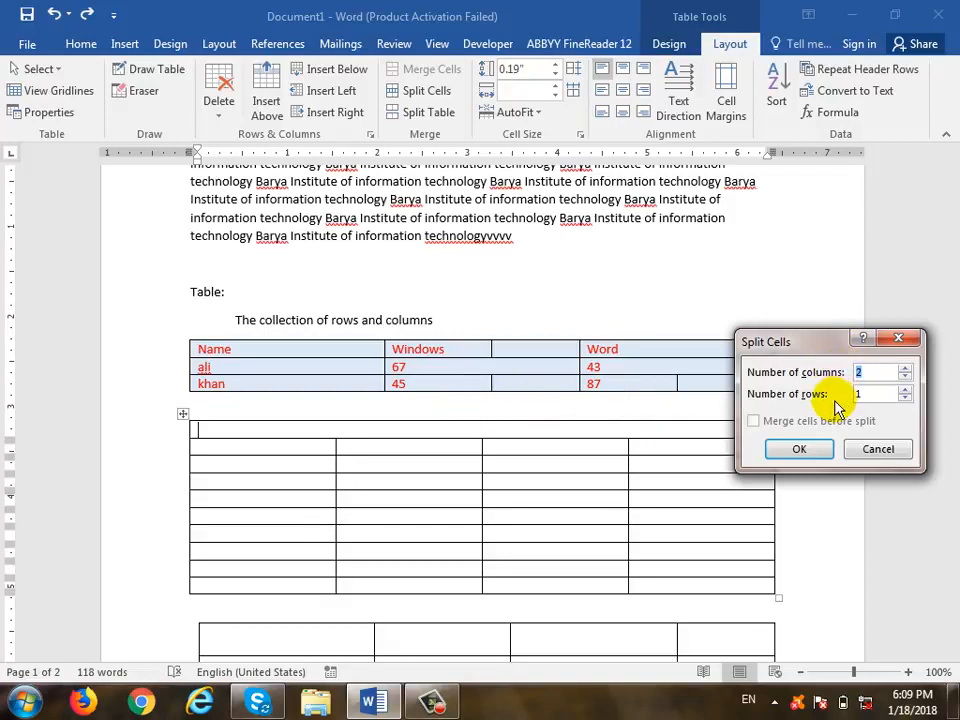
left_click(813, 449)
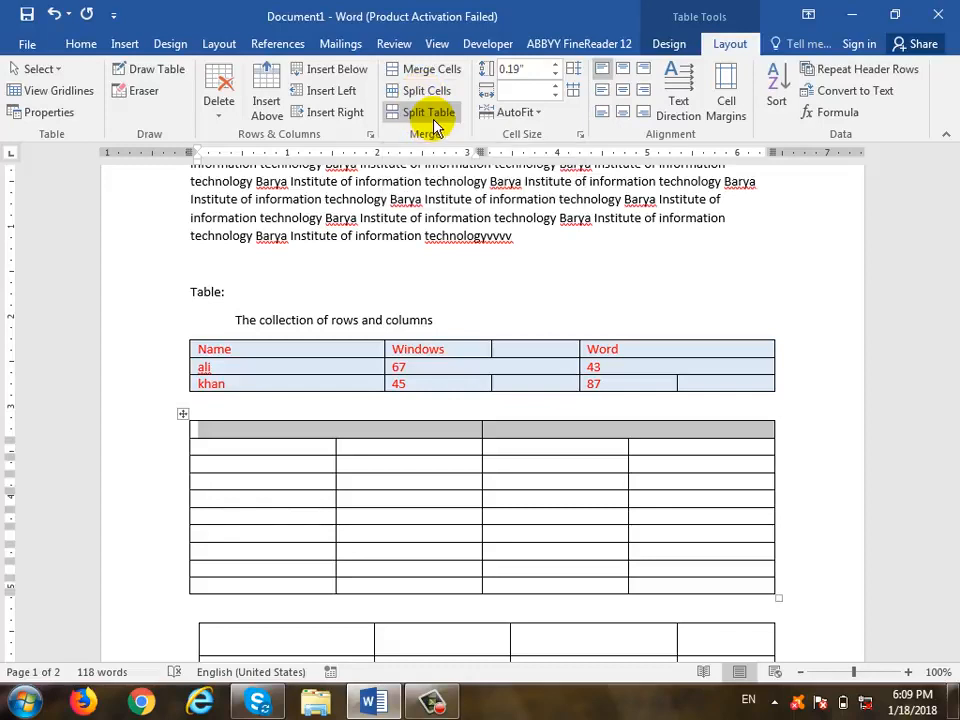
left_click(255, 498)
scroll(255, 498, "down", 1)
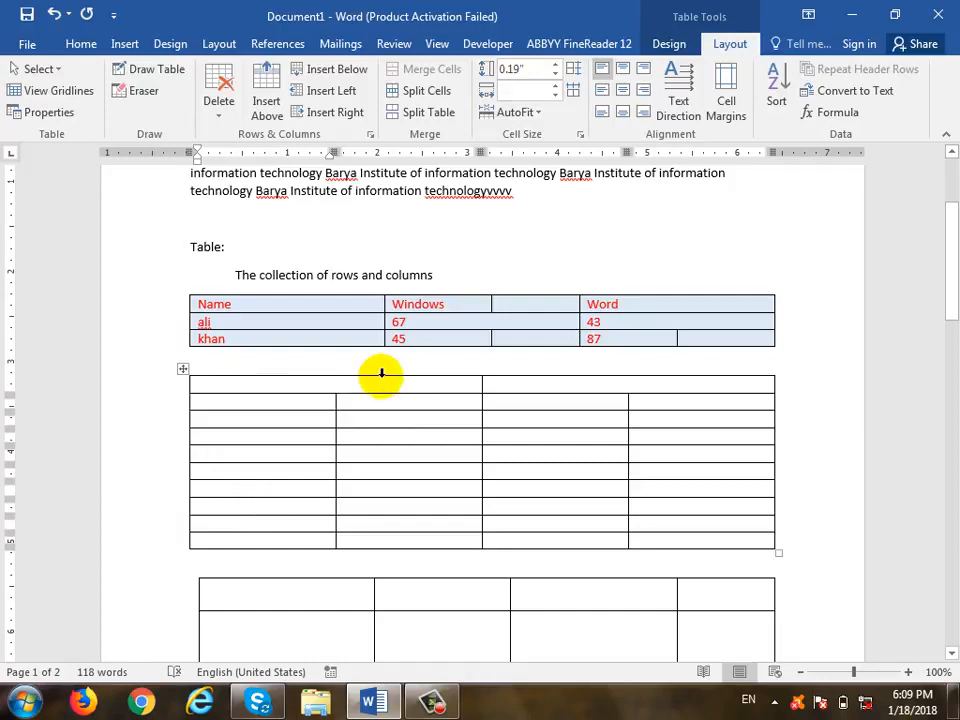
left_click(428, 112)
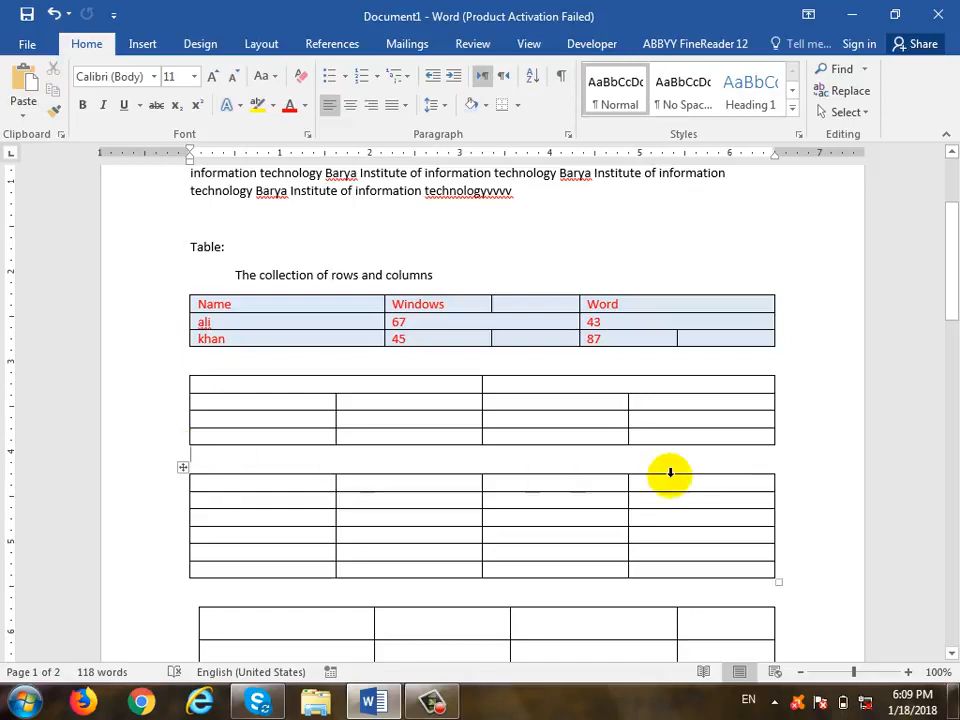
key("Delete")
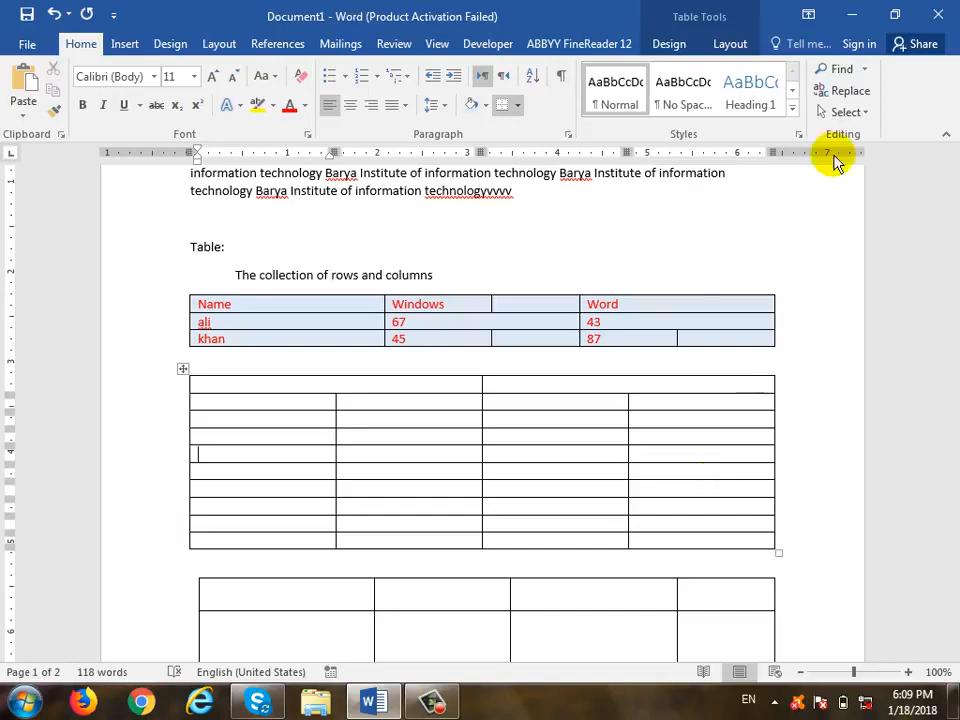
- Set the first table's header row height to 0.2"
left_click(727, 45)
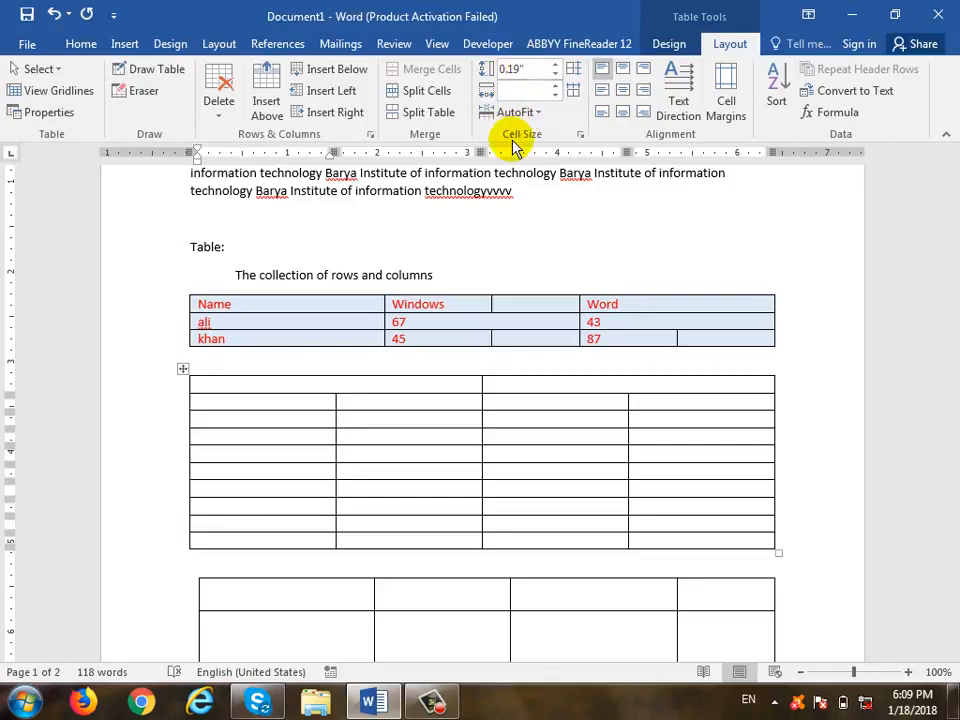
left_click(355, 305)
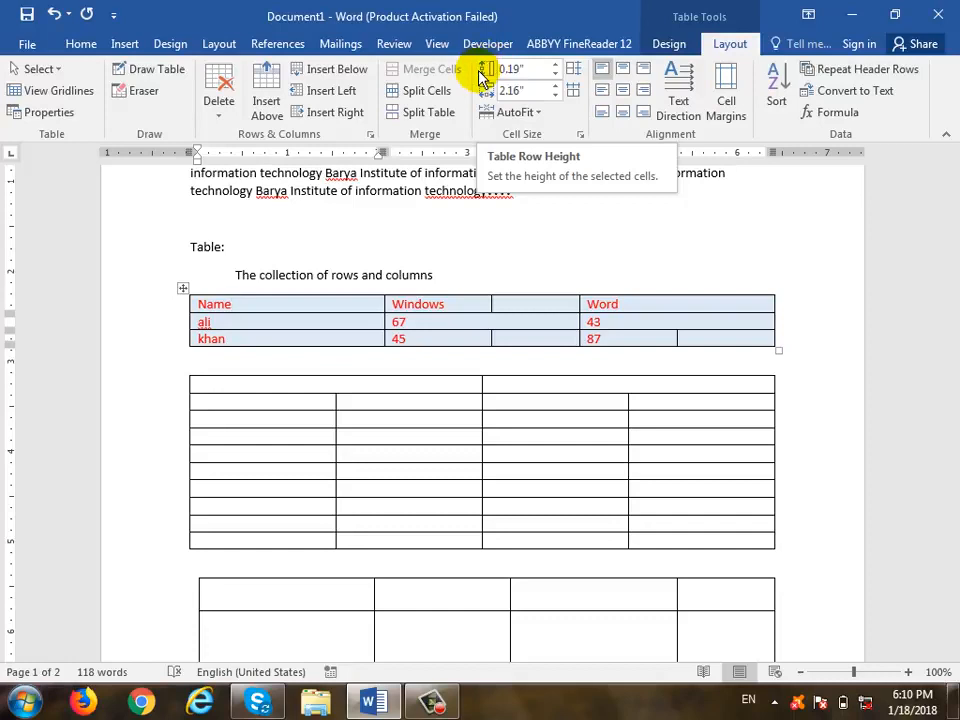
left_click(555, 67)
left_click(555, 67)
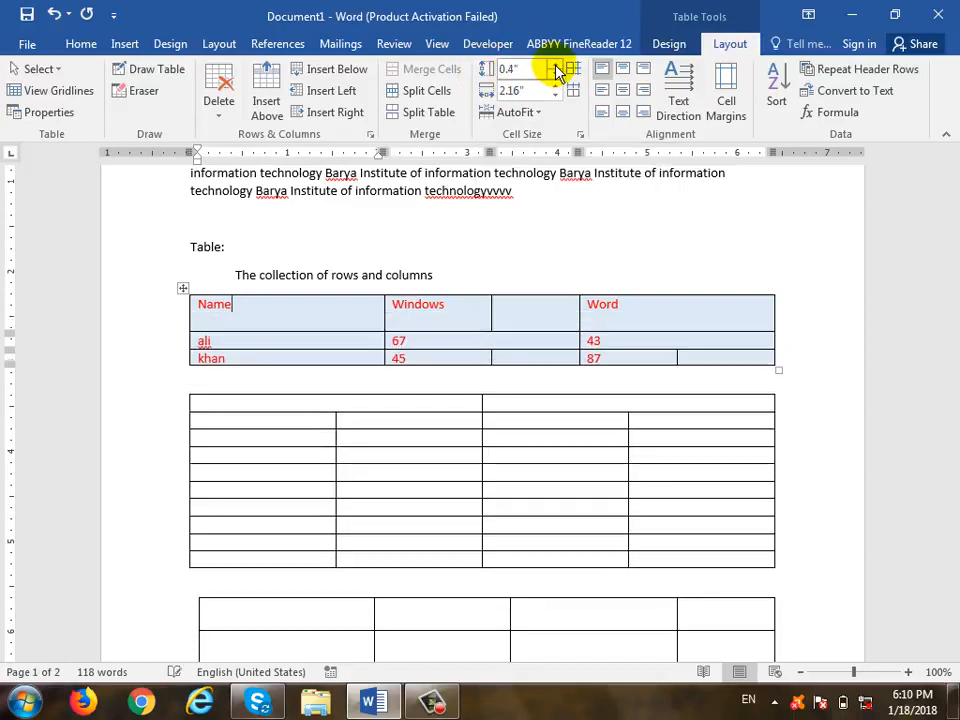
left_click(555, 67)
left_click(556, 77)
left_click(556, 77)
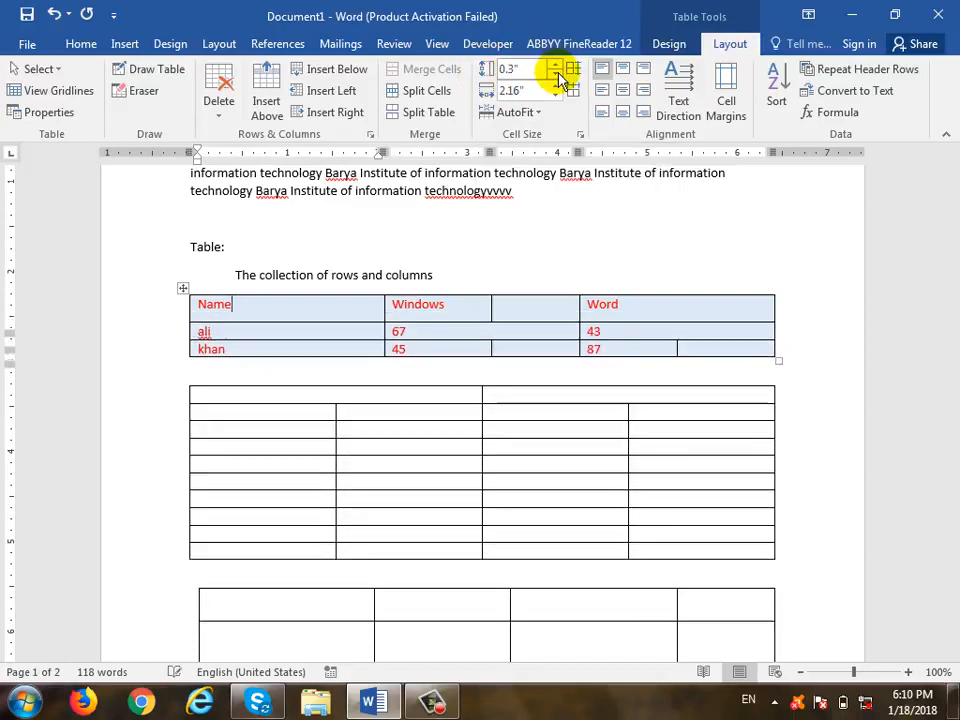
left_click(557, 77)
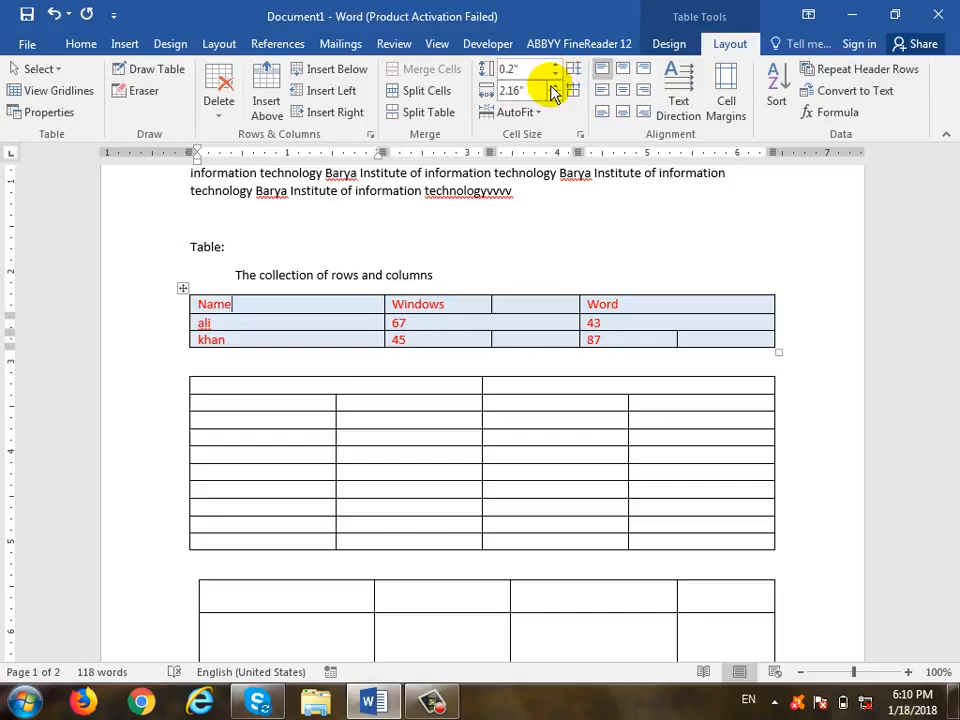
- Set the Name column width to 1.8"
left_click(553, 86)
left_click(554, 86)
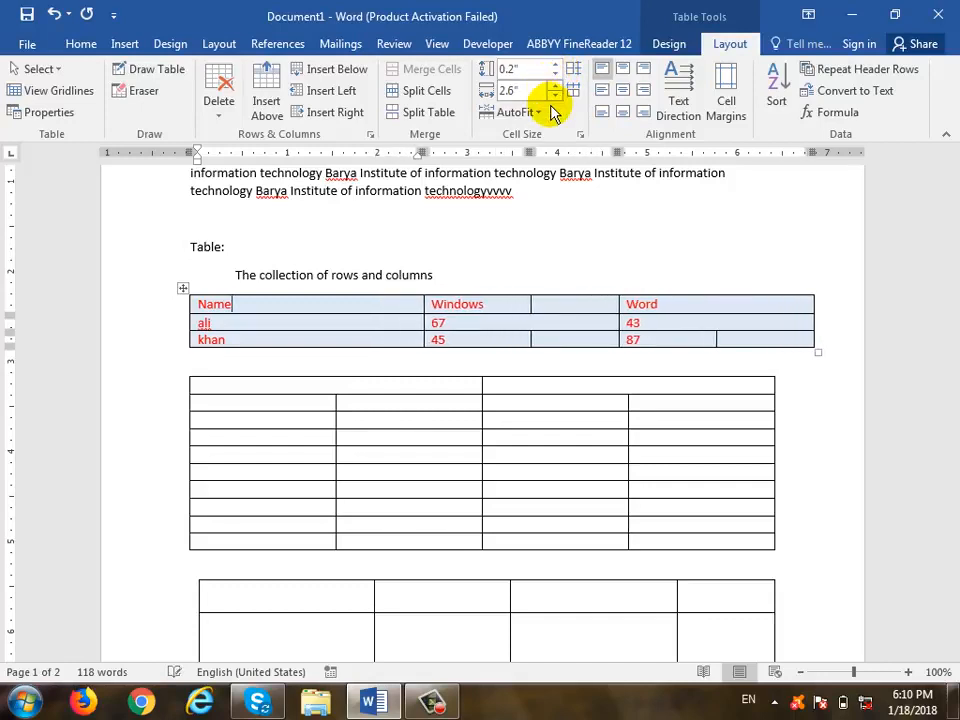
left_click(554, 96)
left_click(554, 96)
left_click(554, 96)
left_click(554, 96)
left_click(554, 96)
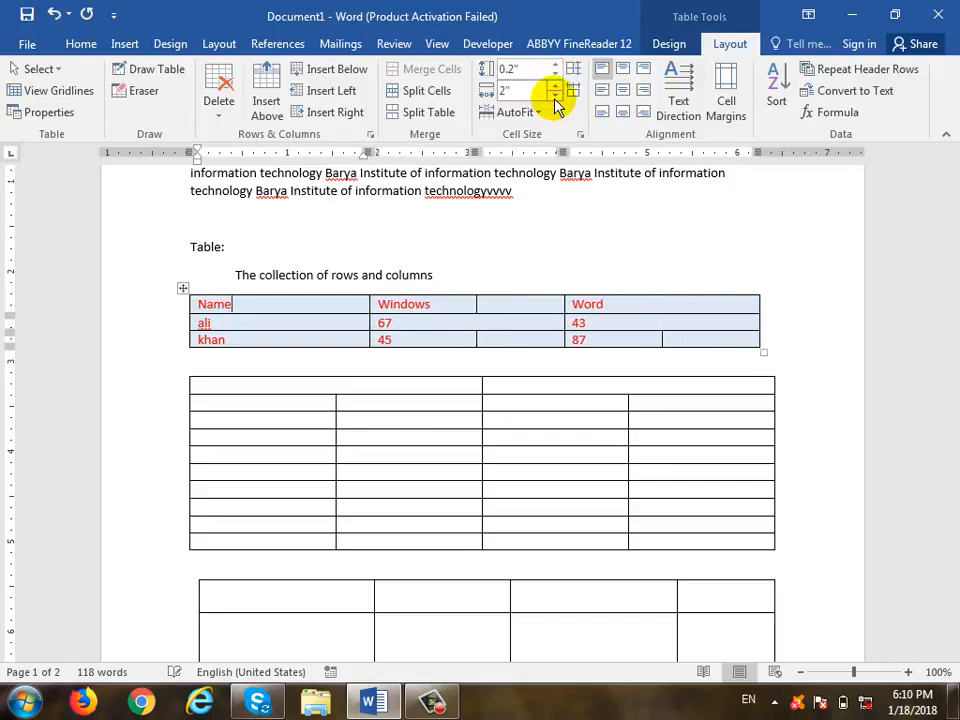
left_click(554, 96)
left_click(554, 96)
left_click(554, 96)
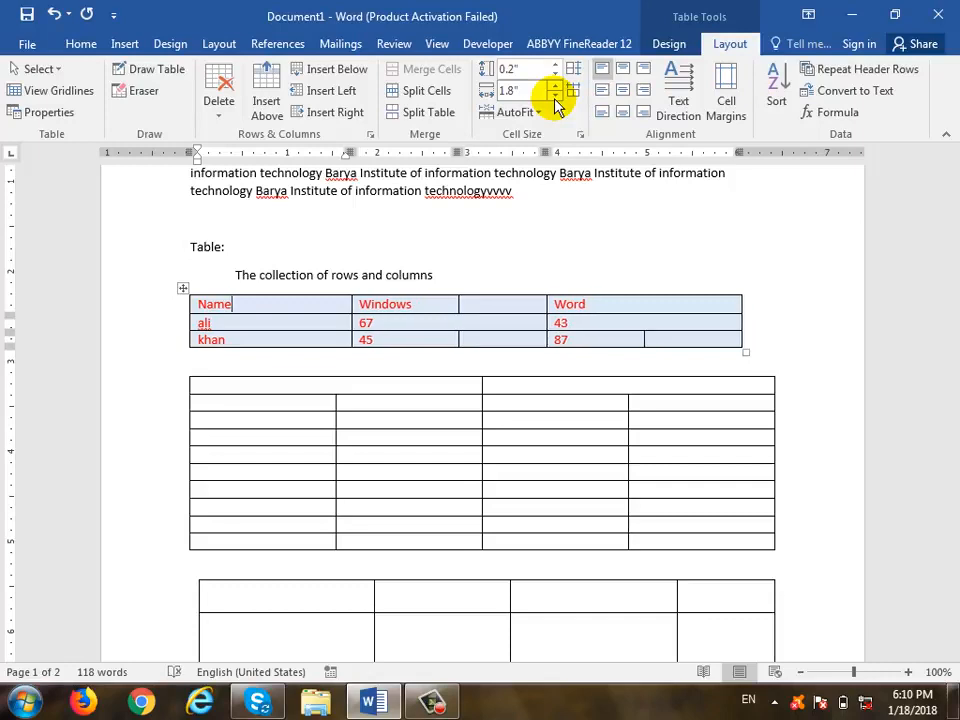
left_click(433, 702)
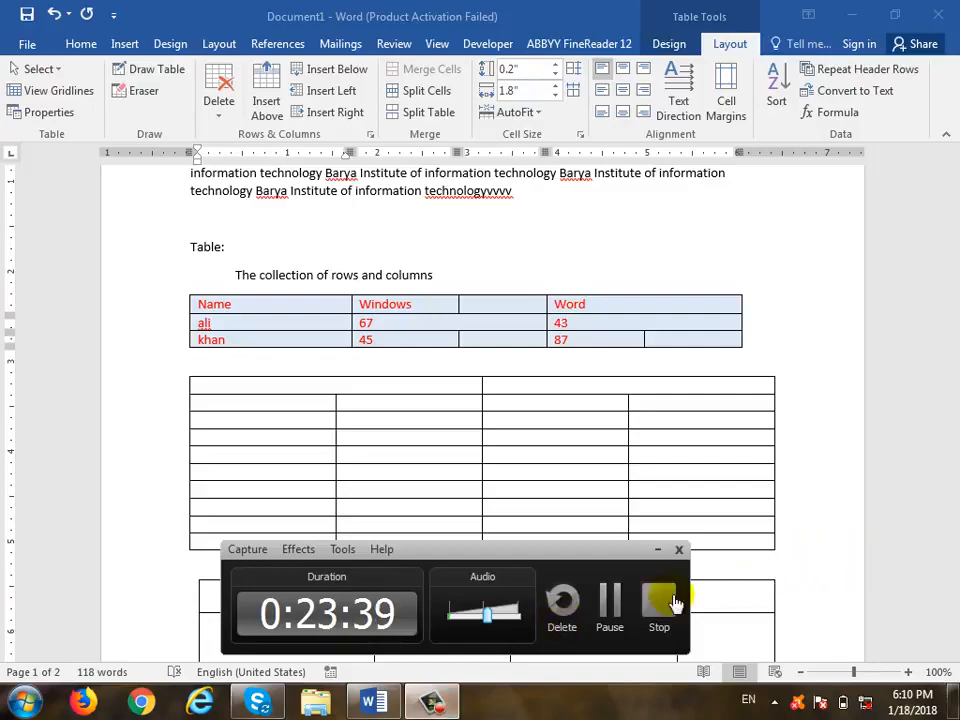